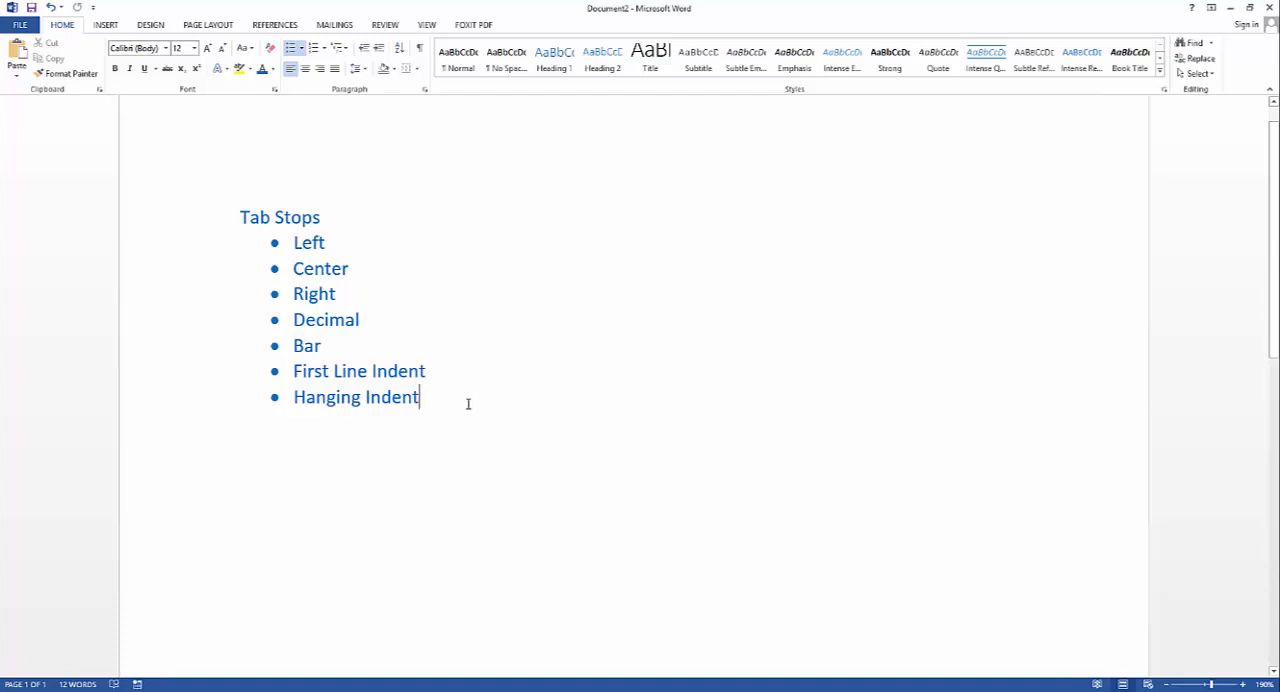
# Show the formatting marks in the document containing the Tab Stops bullet list
pyautogui.moveTo(470, 403)
pyautogui.mouseDown()
pyautogui.moveTo(360, 320)
pyautogui.moveTo(243, 200)
pyautogui.moveTo(354, 223)
pyautogui.moveTo(409, 412)
pyautogui.moveTo(438, 418)
pyautogui.moveTo(457, 403)
pyautogui.mouseUp()
pyautogui.click(274, 217)
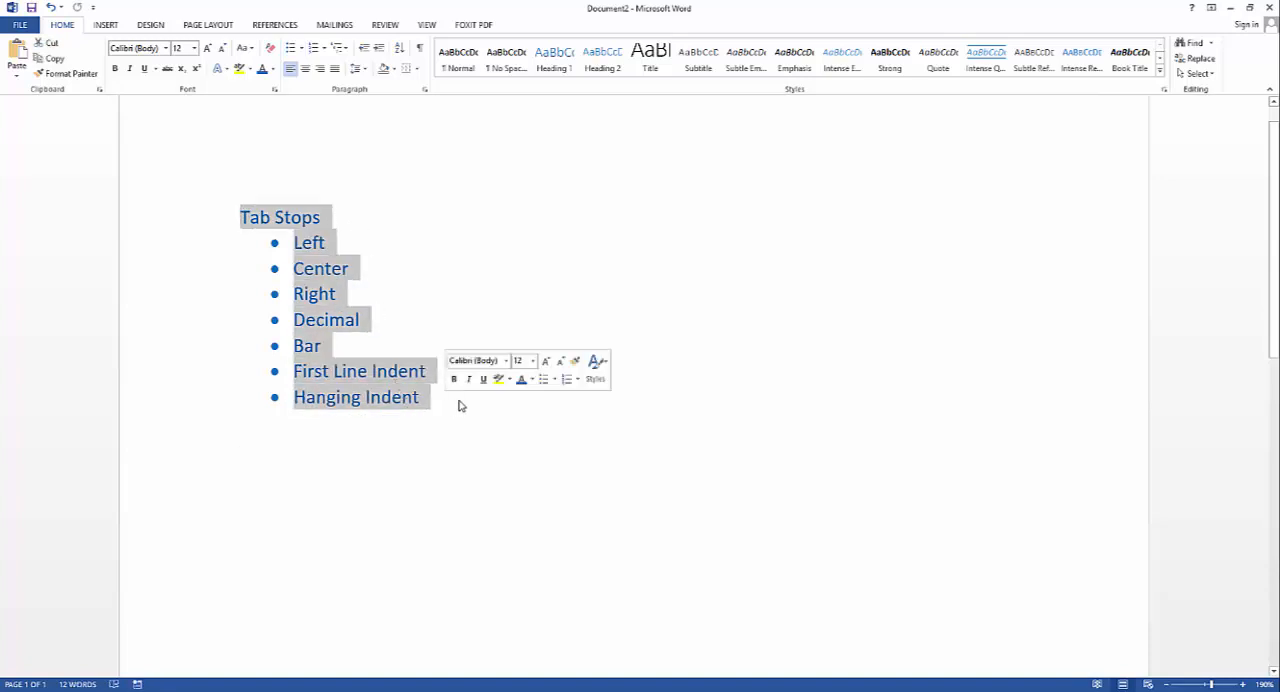
pyautogui.click(485, 395)
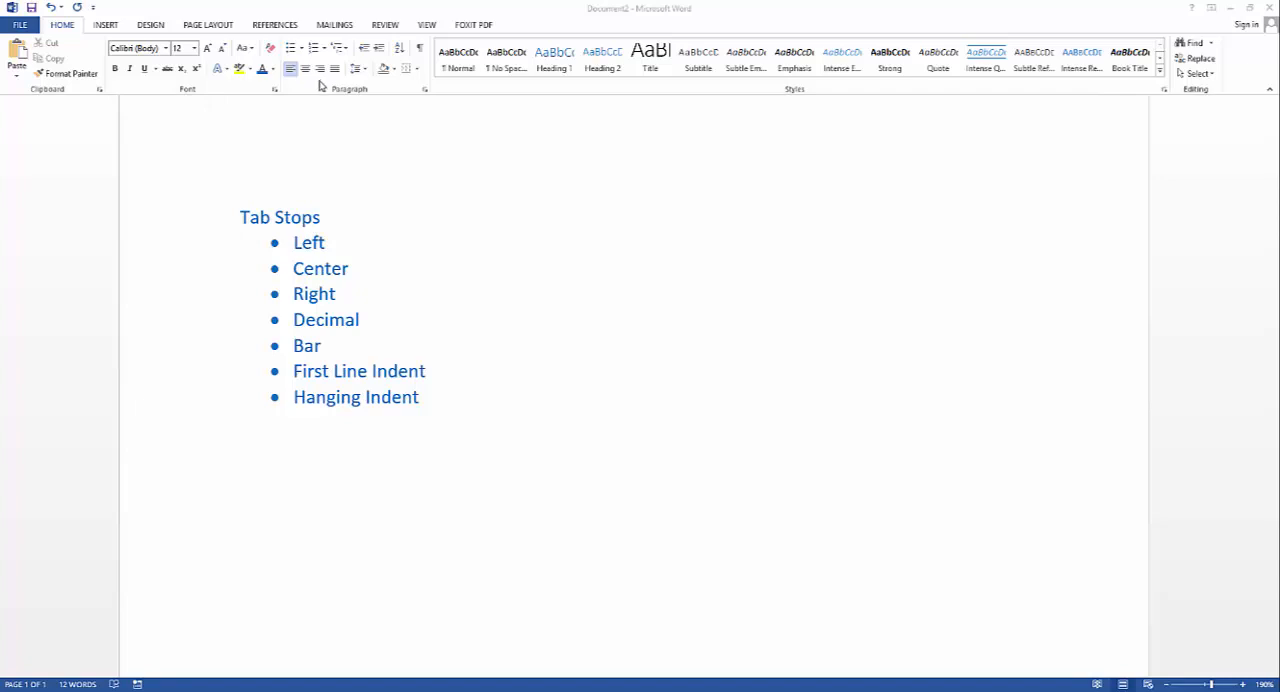
pyautogui.hotkey('ctrl', 'shift', '8')
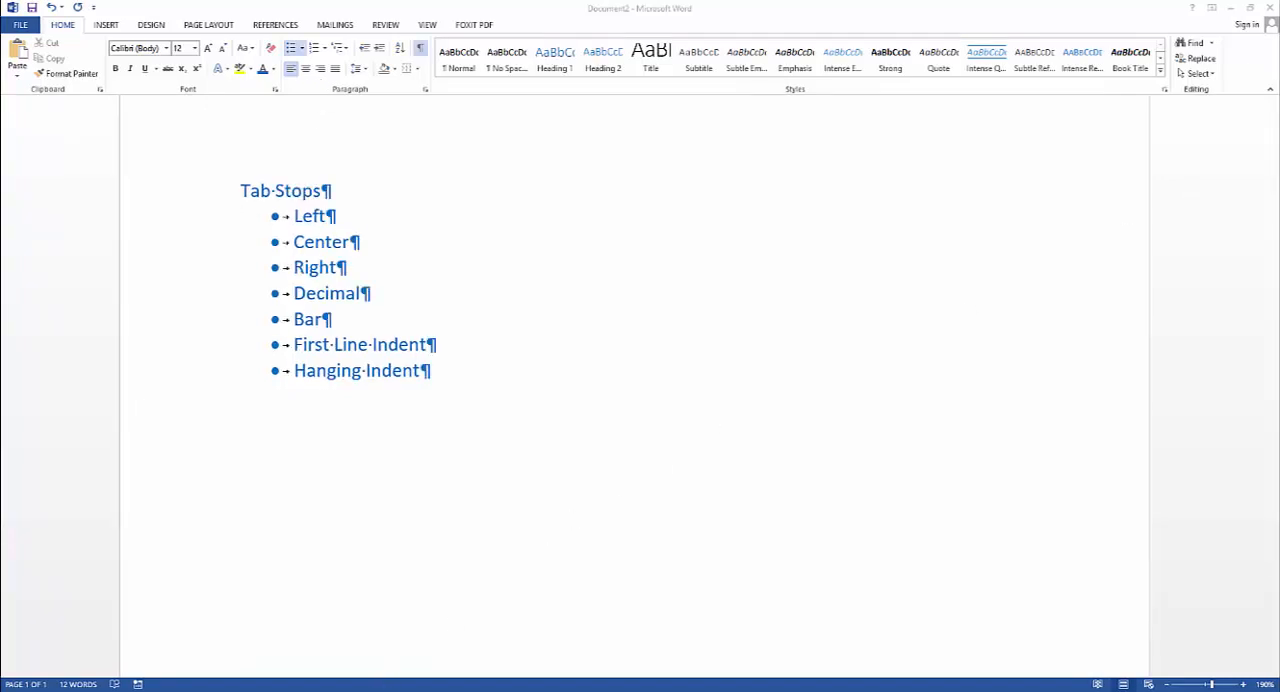
# Bring up ActivityNo02.pdf in Foxit PhantomPDF and switch to Document1 in Word, with both windows visible side by side
pyautogui.moveTo(385, 674)
pyautogui.click(366, 648)
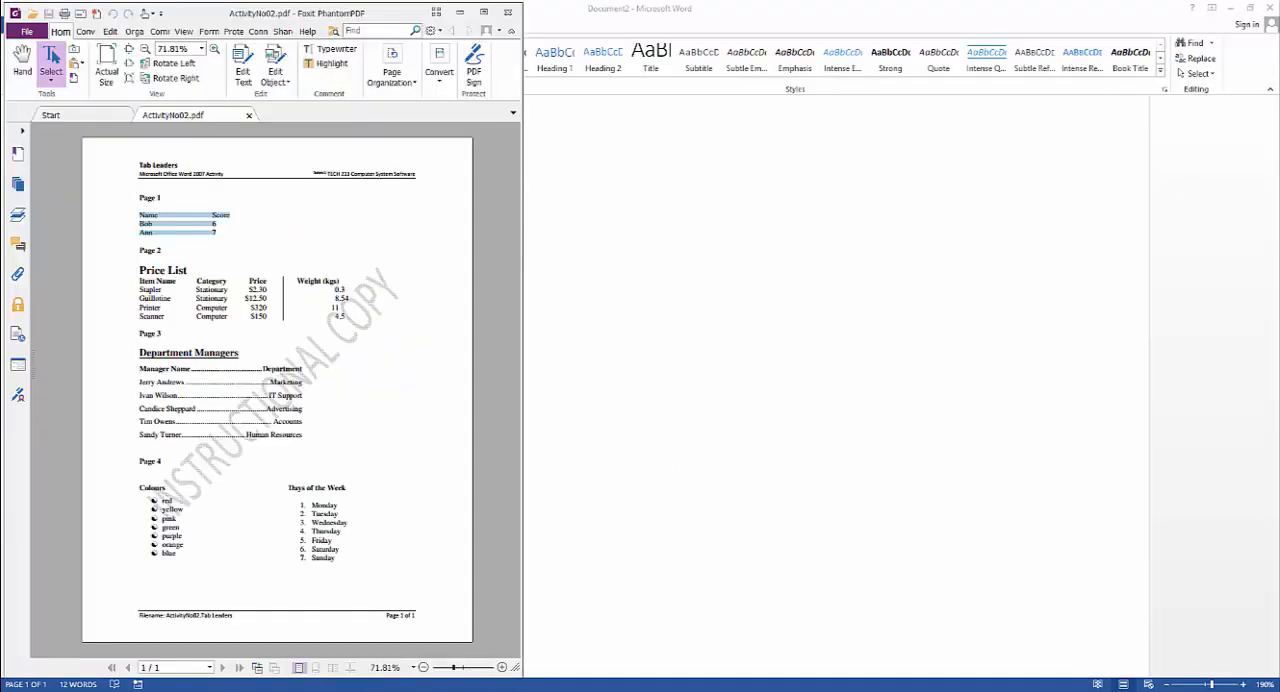
pyautogui.moveTo(527, 688)
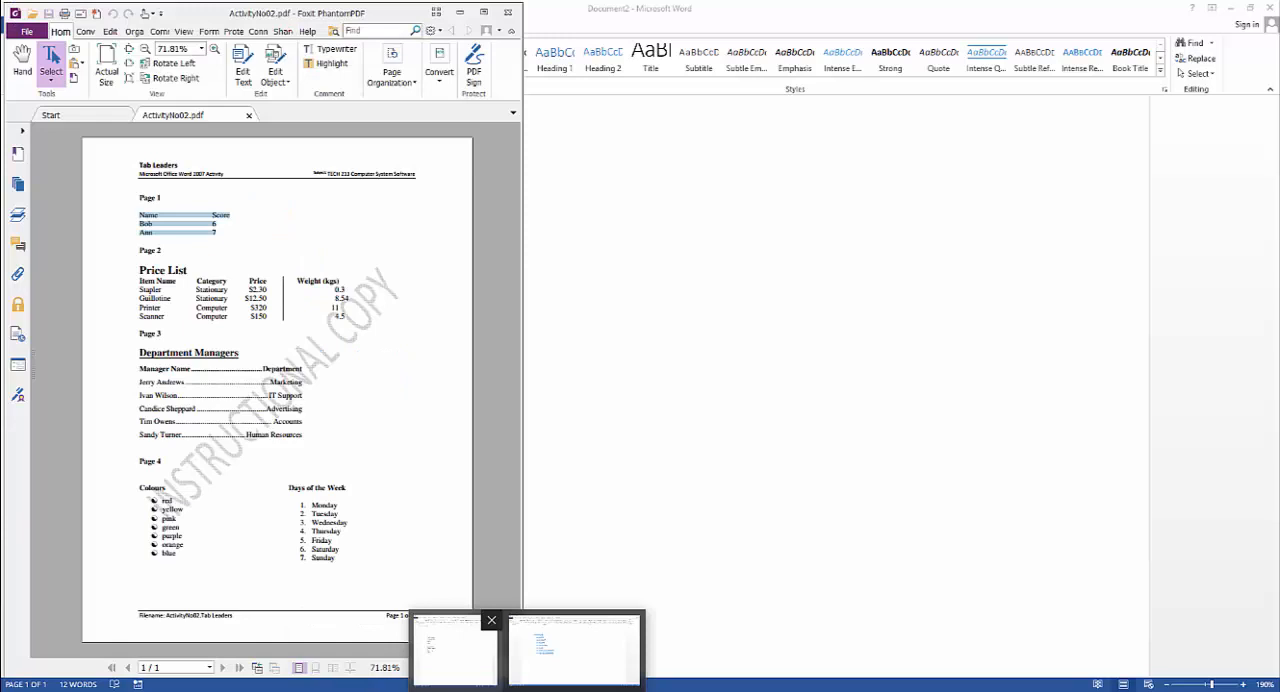
pyautogui.click(235, 238)
pyautogui.hotkey('alt', 'Tab')
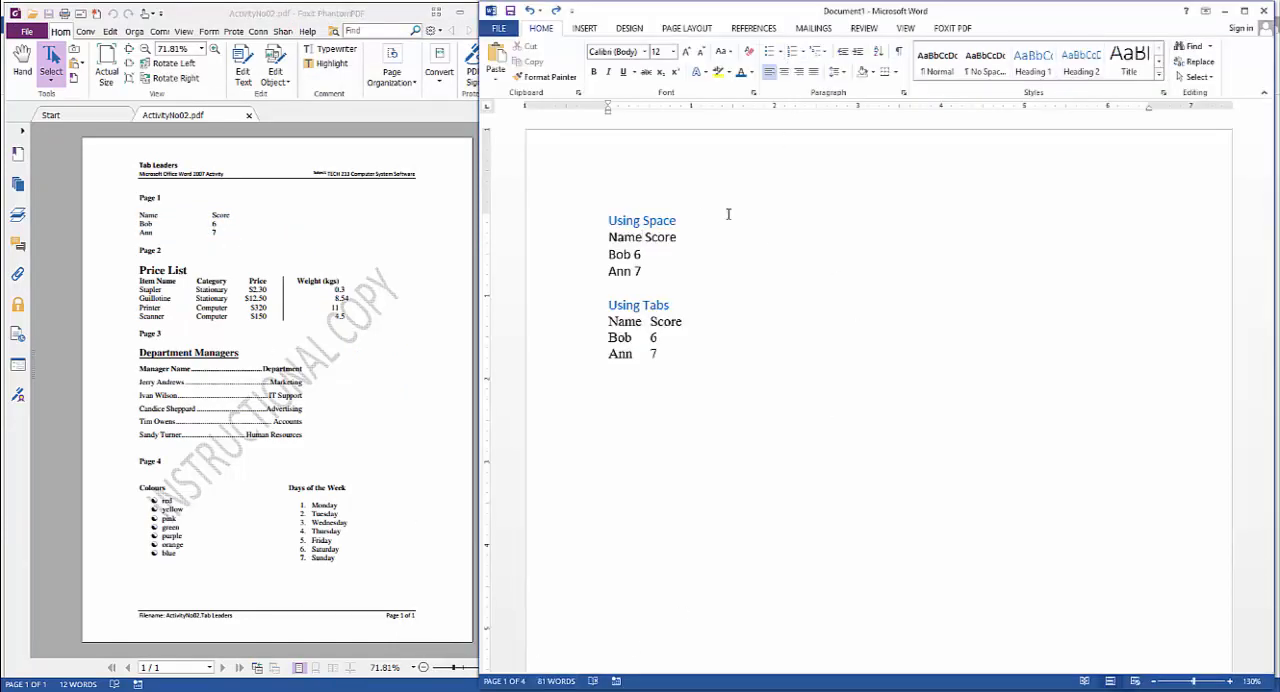
# Compare the Using Space and Using Tabs samples on the first page of the document
pyautogui.scroll(-10, 660, 340)
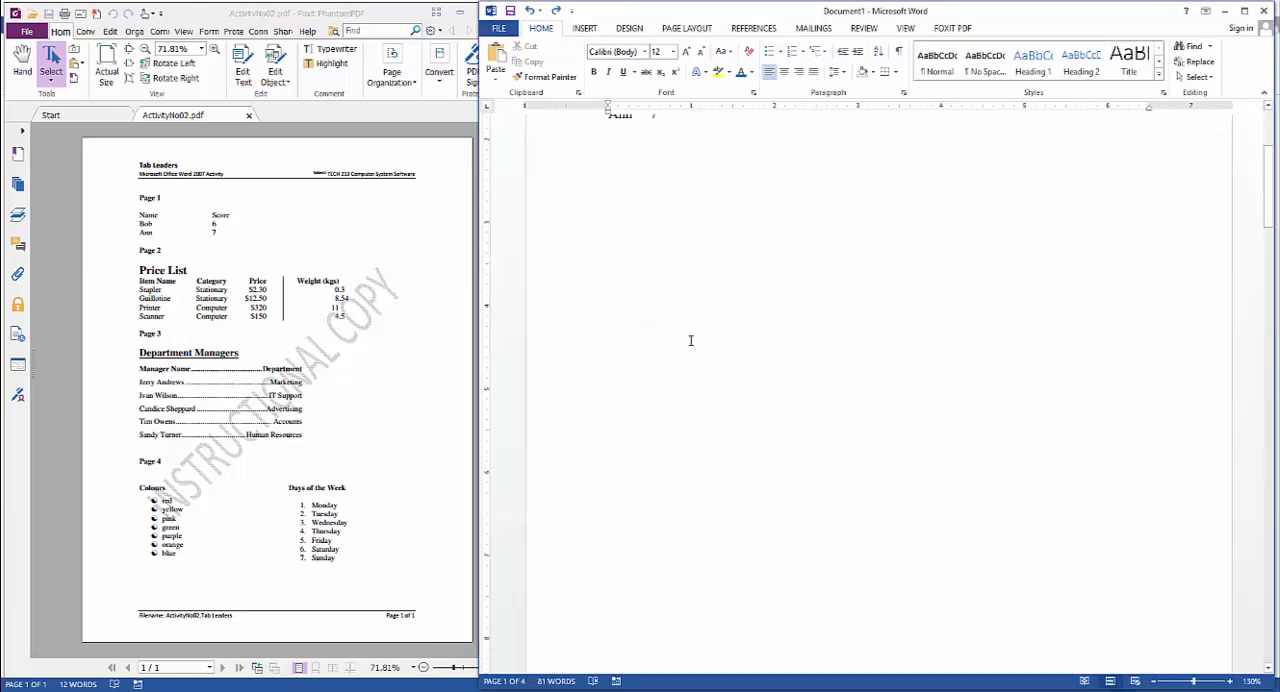
pyautogui.scroll(2, 662, 353)
pyautogui.scroll(10, 620, 350)
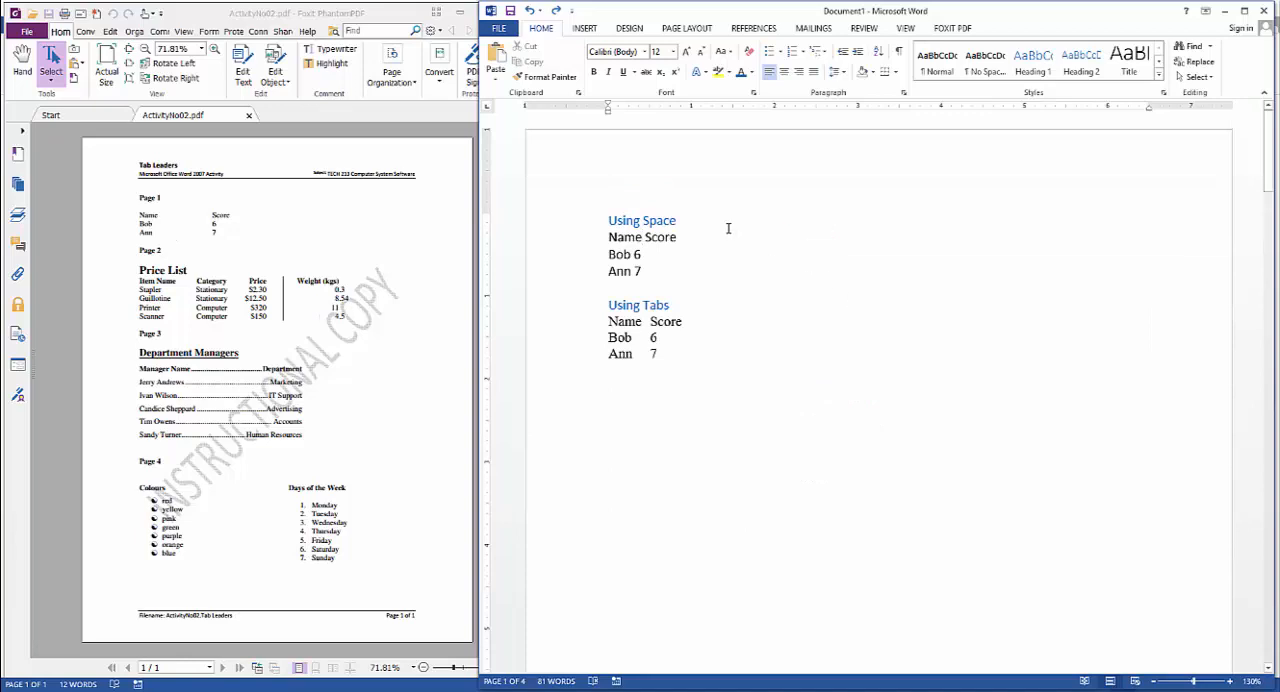
pyautogui.scroll(-8, 709, 323)
pyautogui.scroll(8, 707, 325)
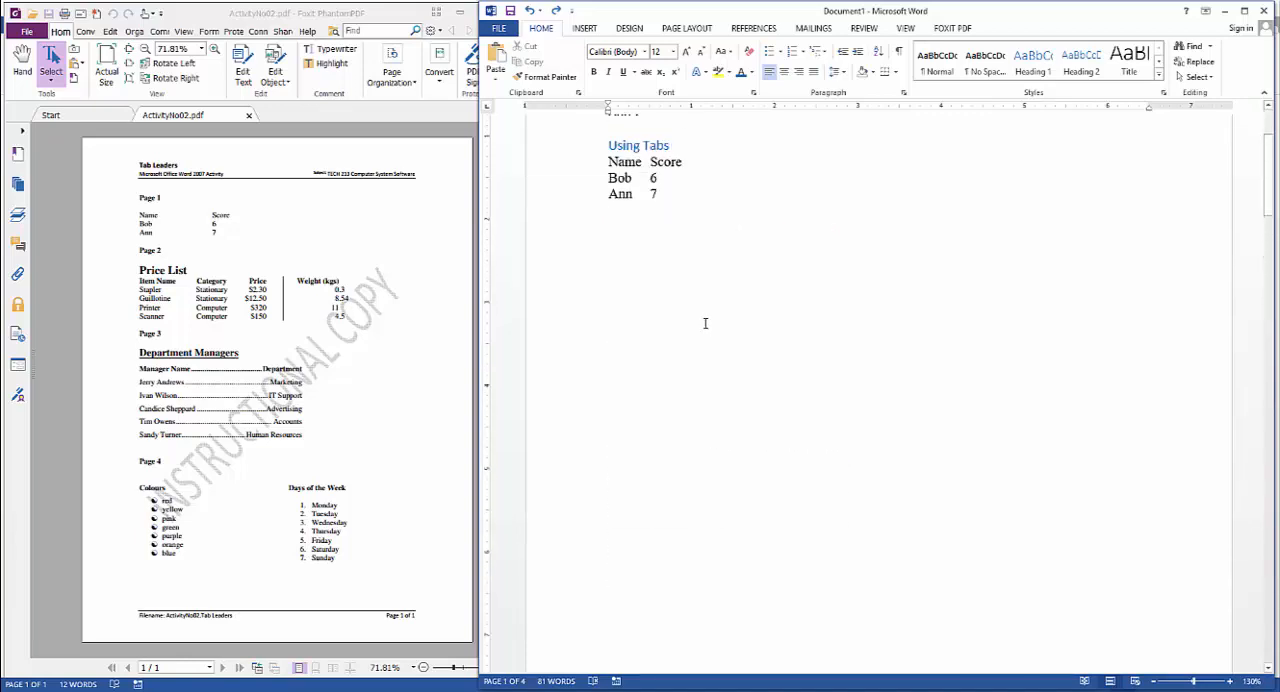
pyautogui.moveTo(608, 220); pyautogui.dragTo(660, 268)
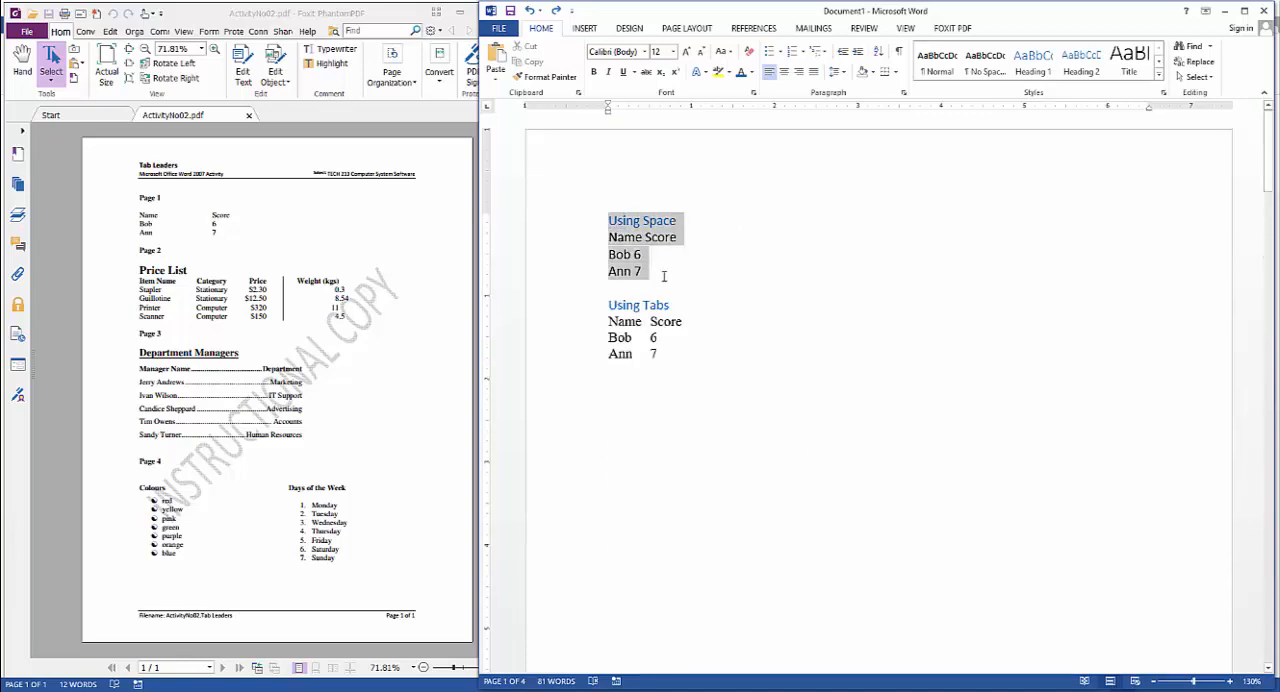
pyautogui.click(652, 267)
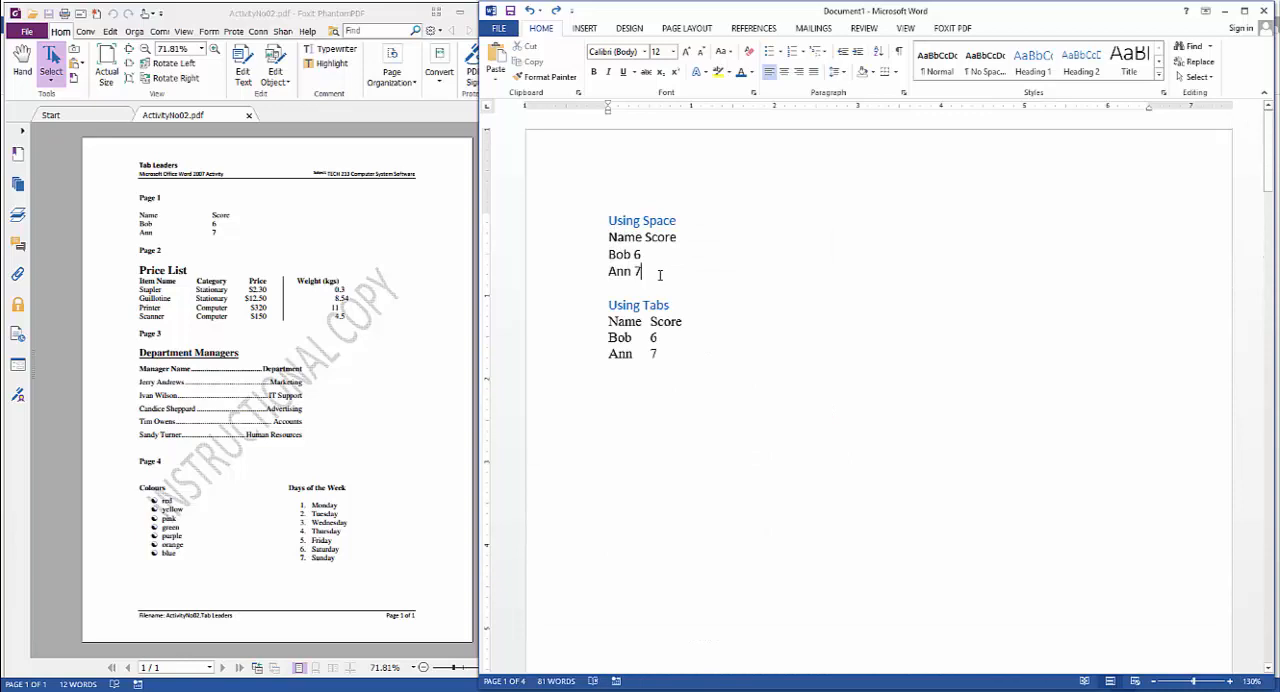
pyautogui.doubleClick(660, 220)
pyautogui.doubleClick(672, 304)
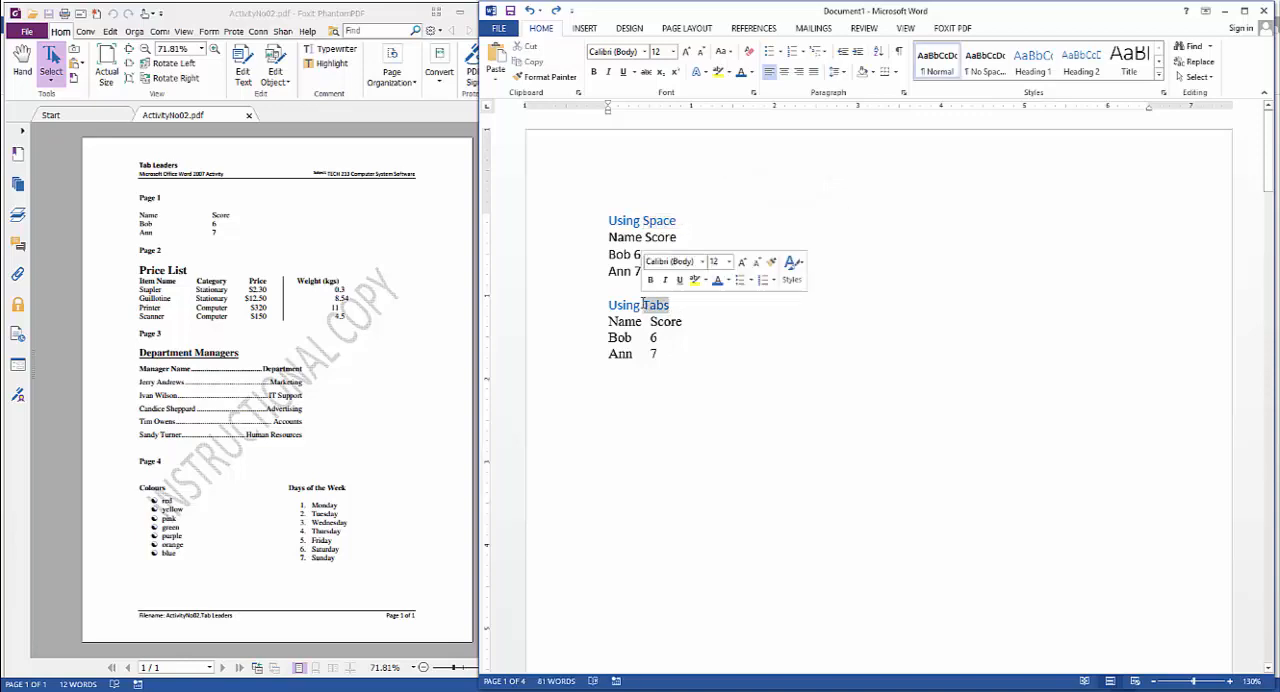
pyautogui.click(681, 310)
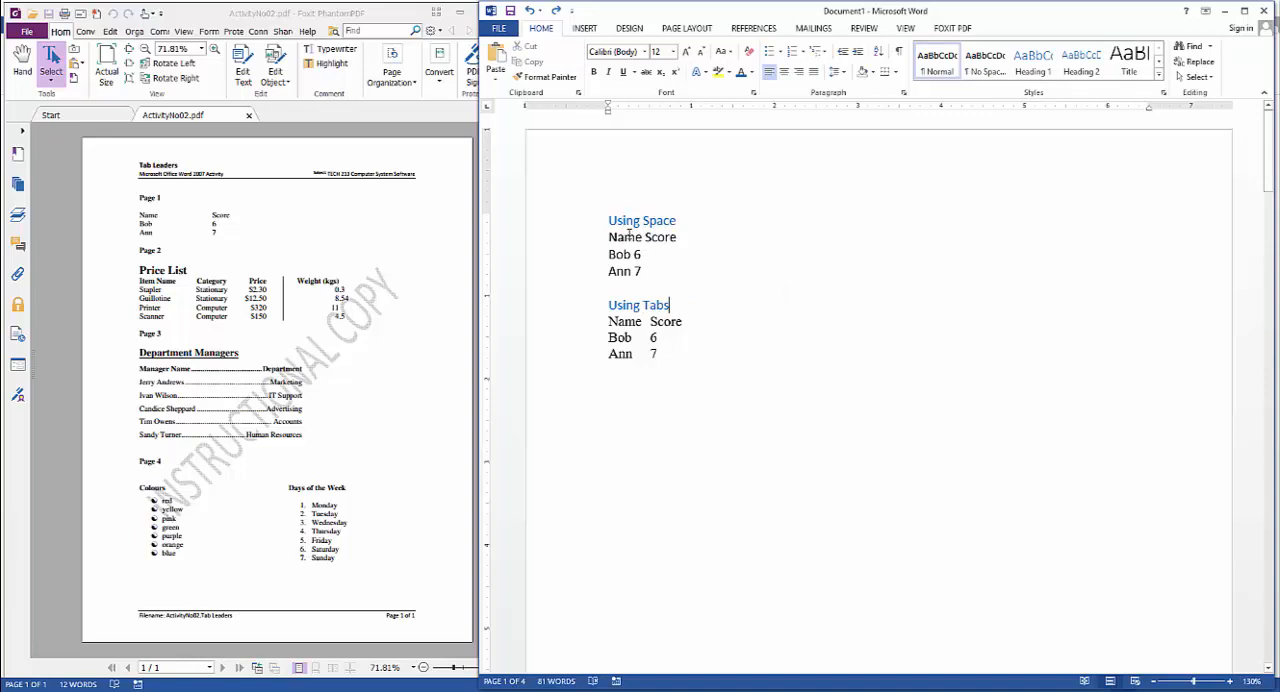
# Show the formatting marks and pad the three Using Space rows with spaces so the second column starts near the 2-inch mark
pyautogui.click(898, 56)
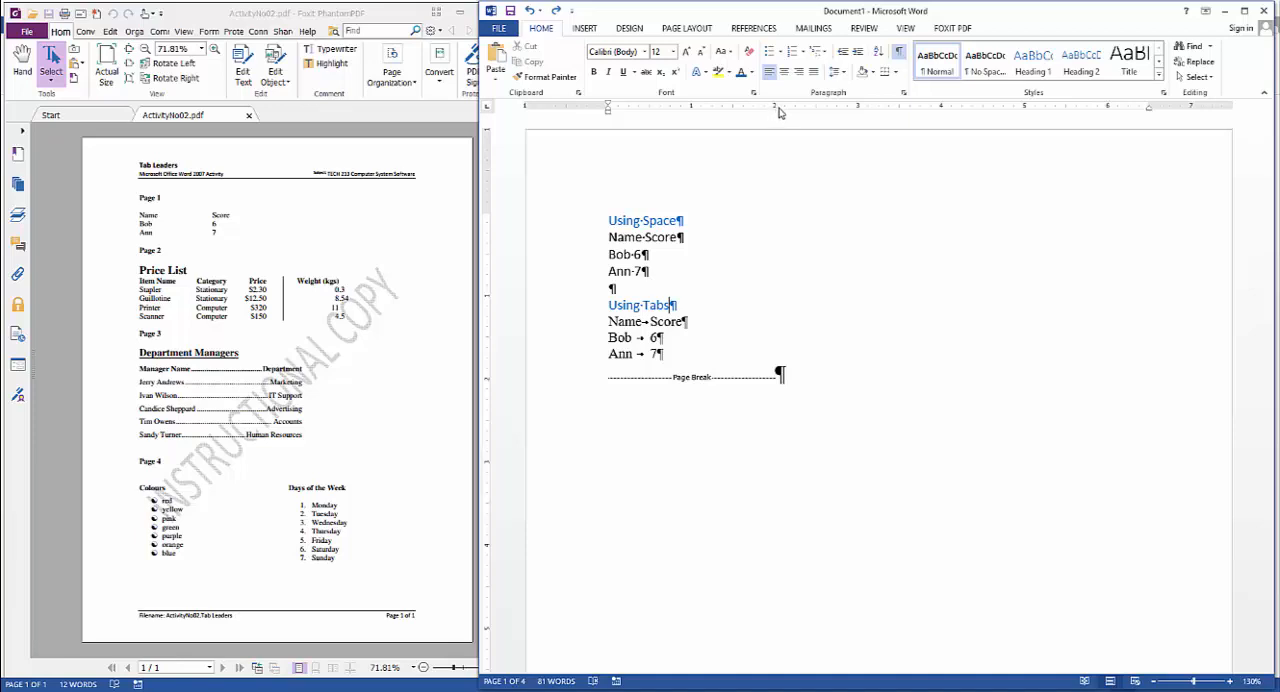
pyautogui.scroll(-2, 803, 261)
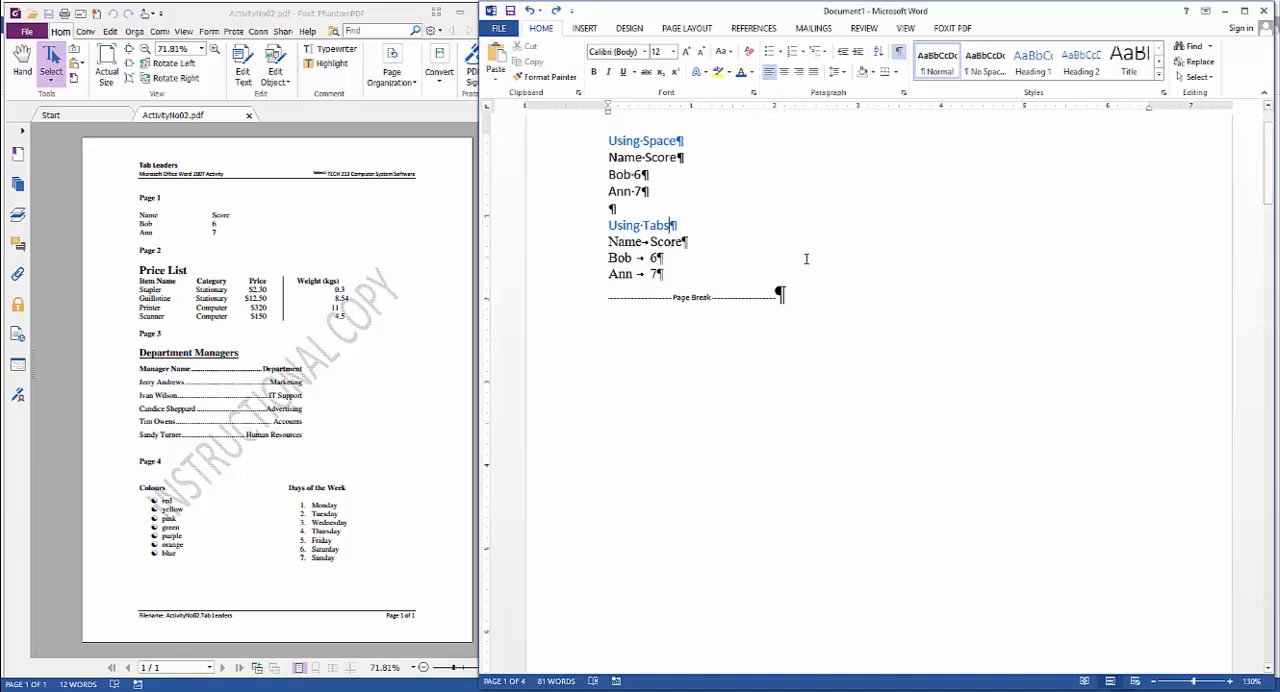
pyautogui.click(646, 160)
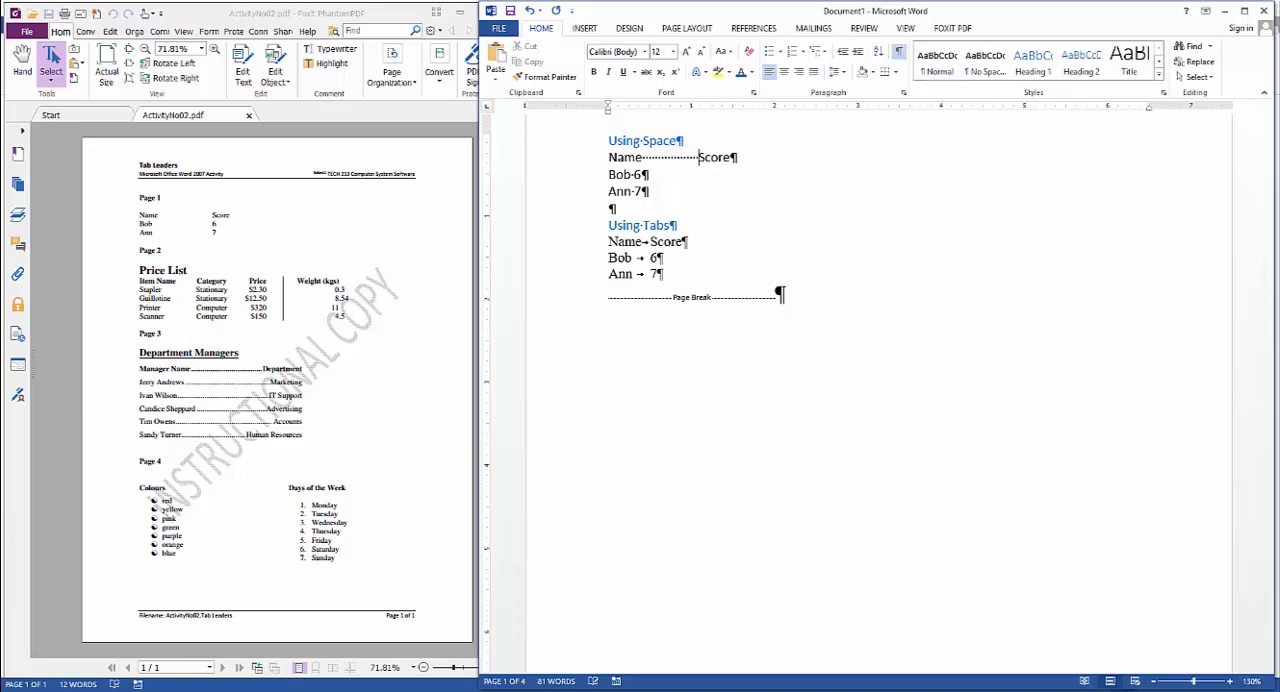
pyautogui.click(631, 172)
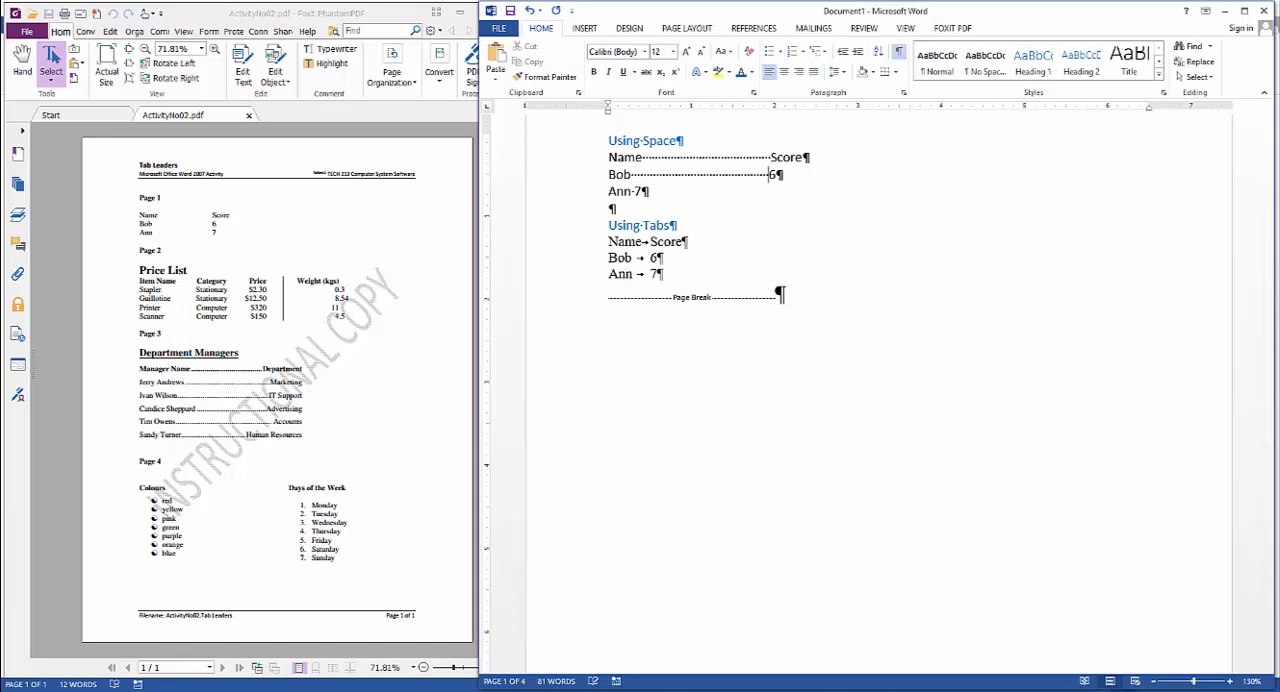
pyautogui.click(632, 191)
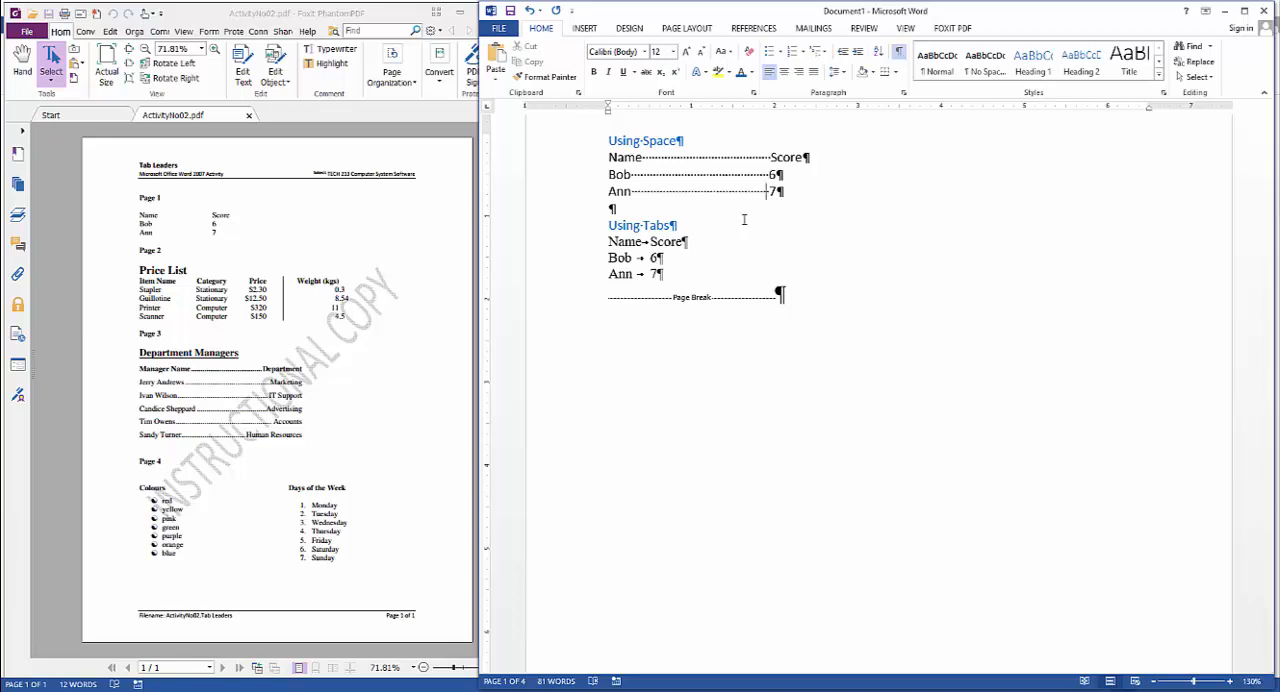
pyautogui.click(794, 175)
pyautogui.moveTo(796, 197); pyautogui.dragTo(577, 157)
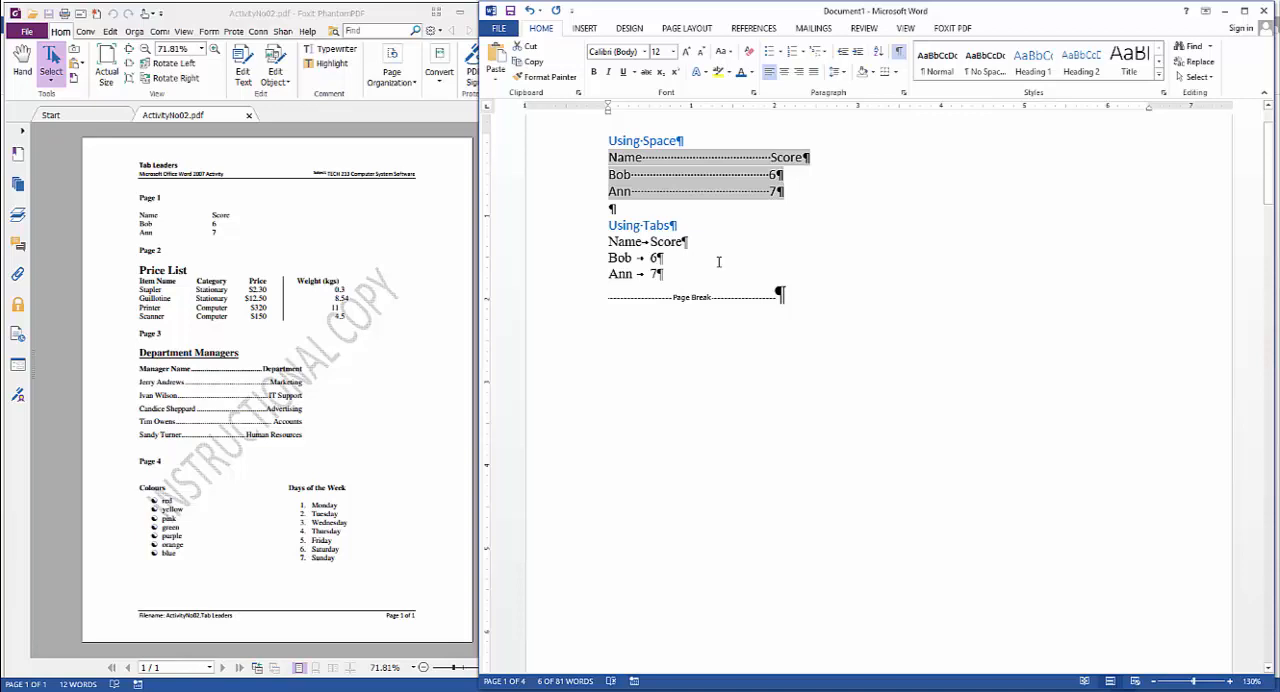
pyautogui.moveTo(609, 241); pyautogui.dragTo(673, 274)
pyautogui.click(684, 274)
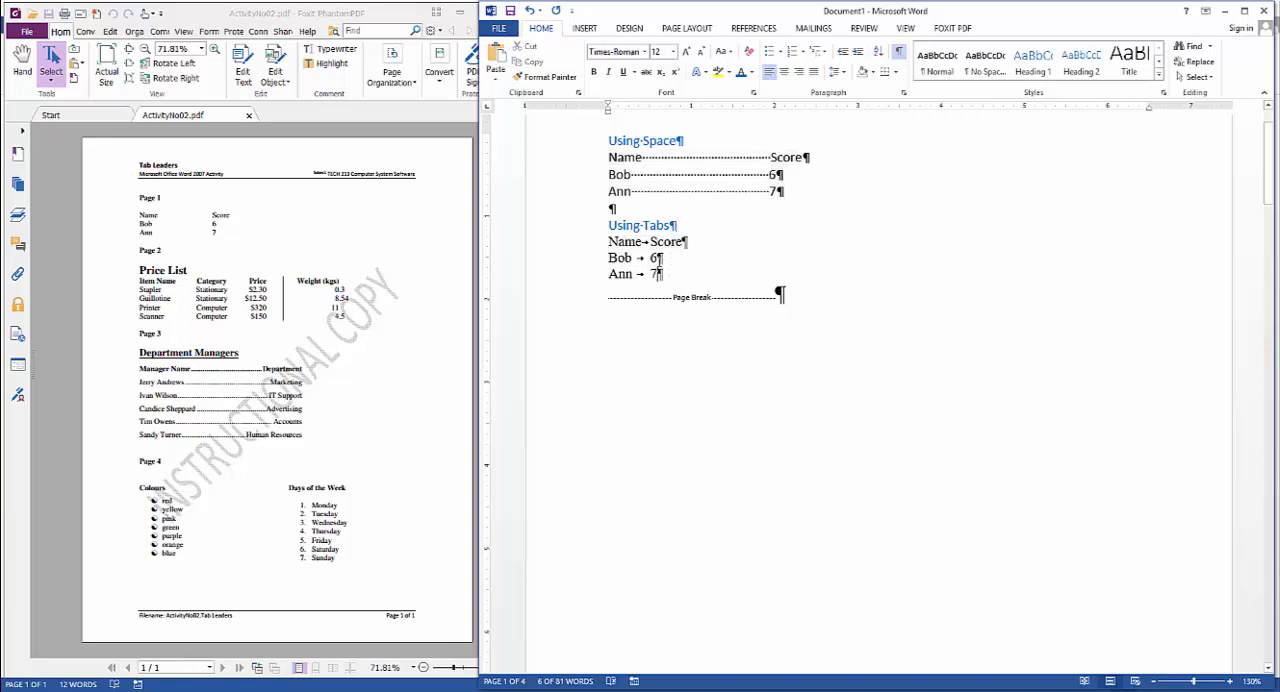
pyautogui.moveTo(640, 241); pyautogui.dragTo(650, 274)
pyautogui.click(644, 243)
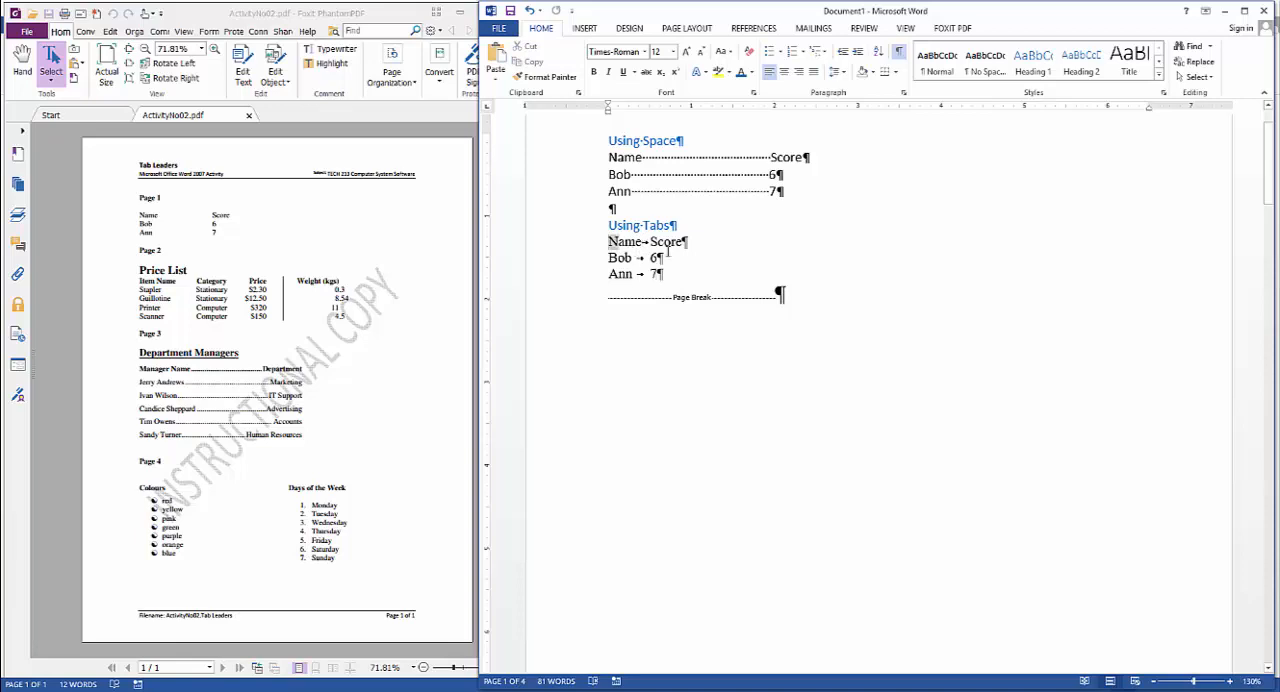
# Set a center-aligned tab stop at 2" with no leader for the three rows under Using Tabs
pyautogui.moveTo(609, 241); pyautogui.dragTo(664, 275)
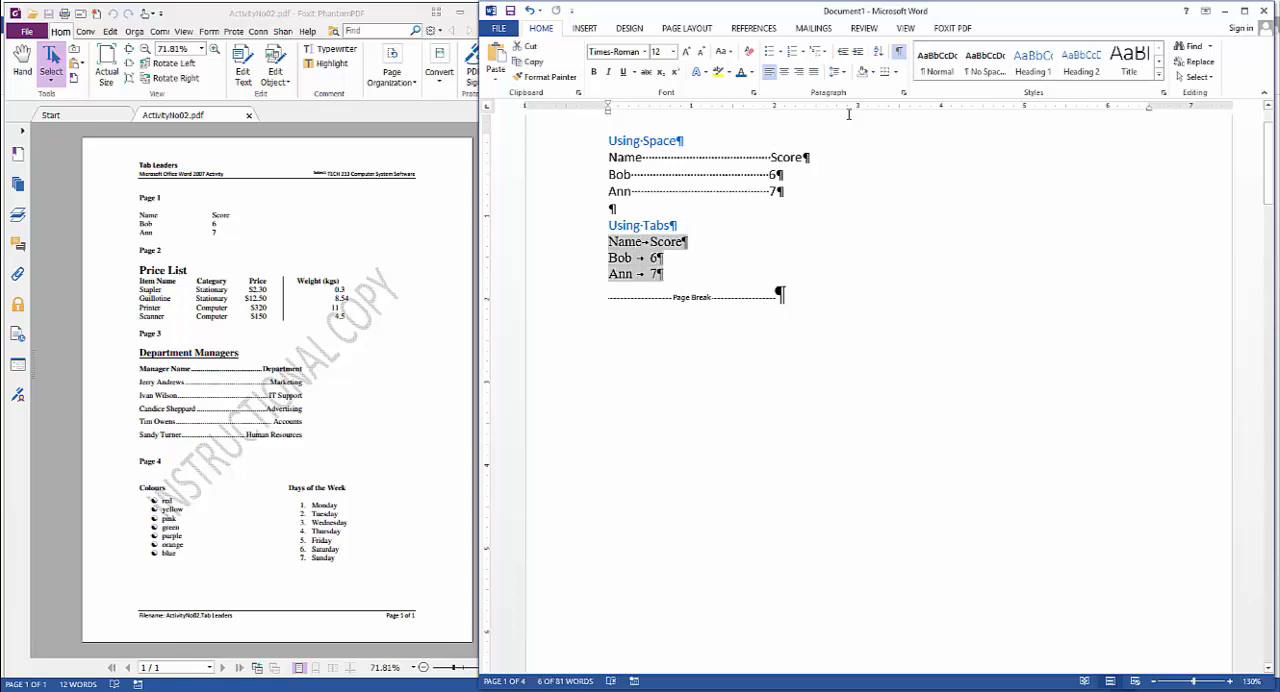
pyautogui.click(904, 93)
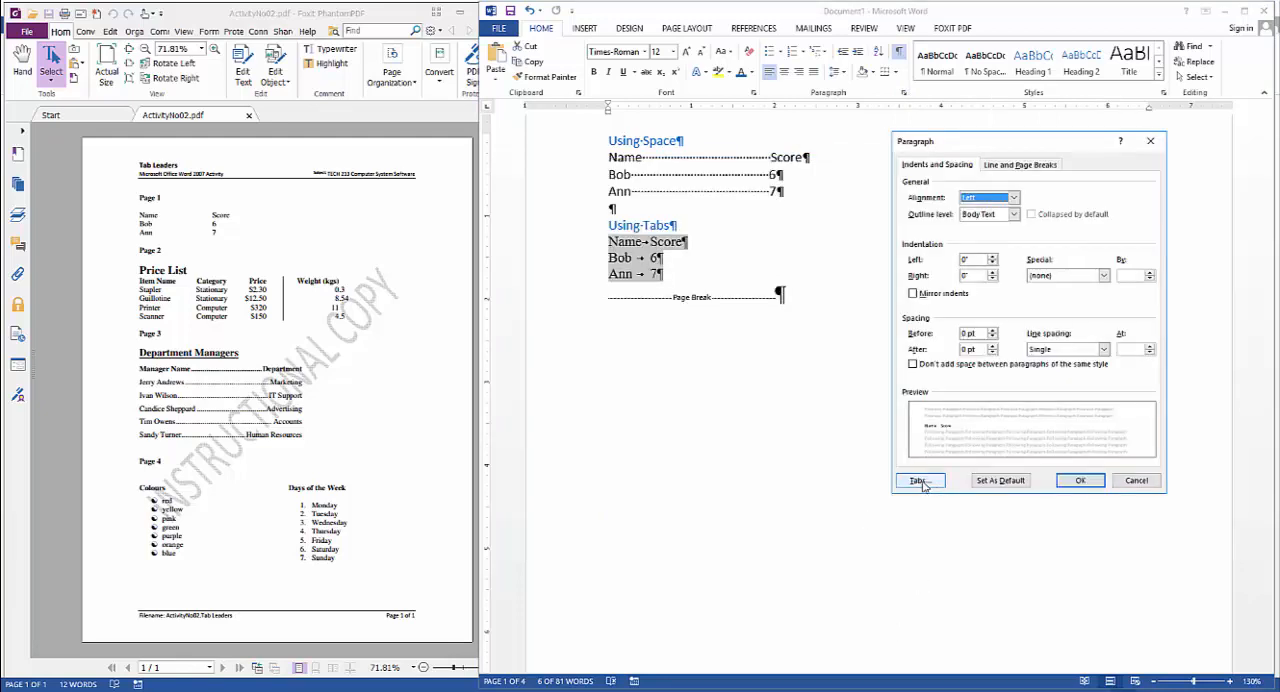
pyautogui.click(920, 481)
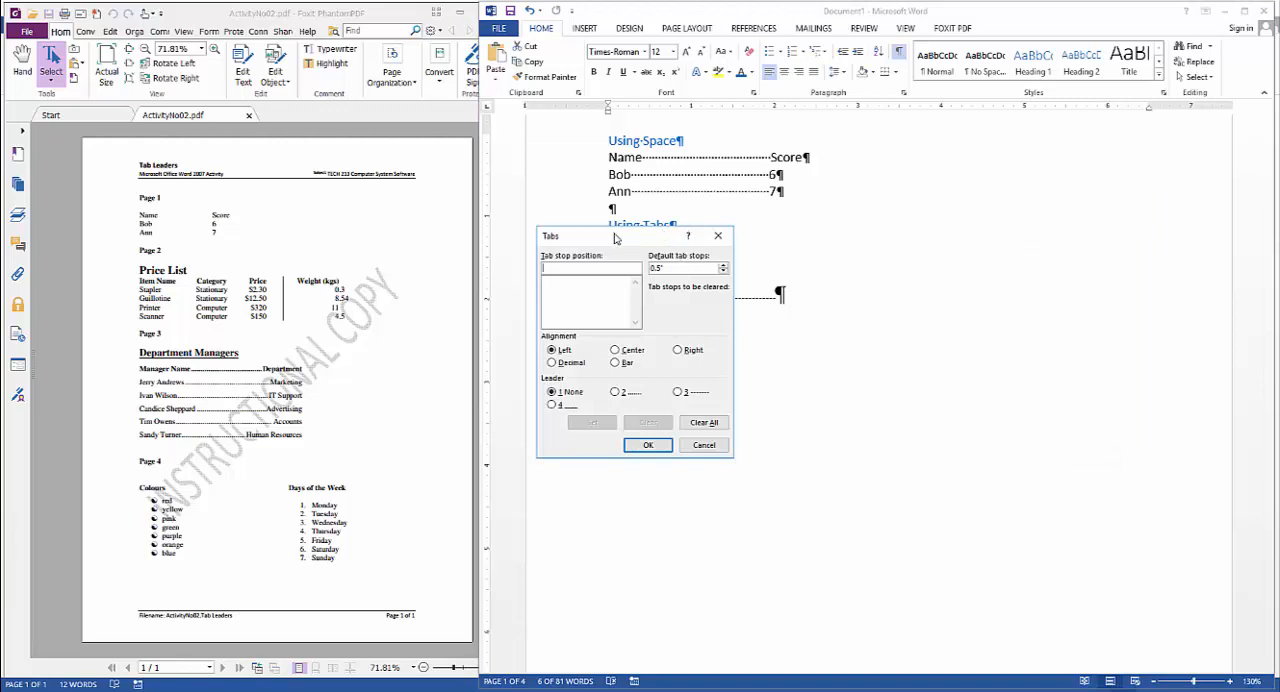
pyautogui.moveTo(615, 237); pyautogui.dragTo(983, 186)
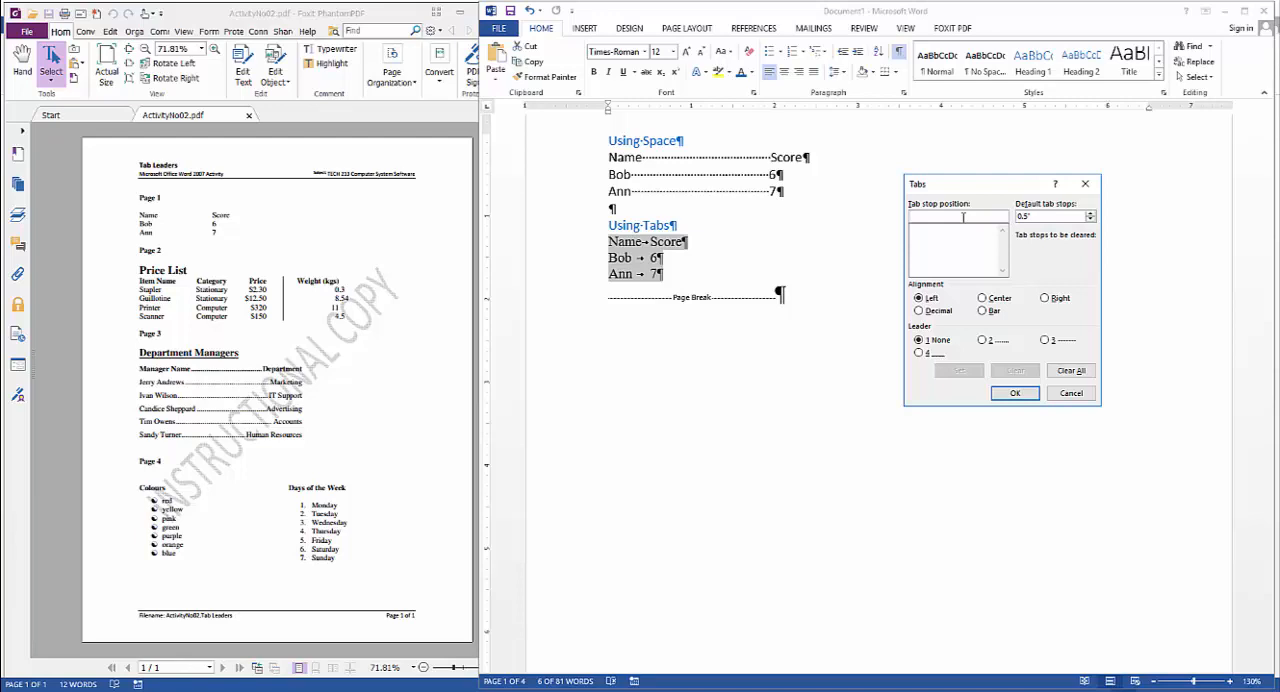
pyautogui.write('2')
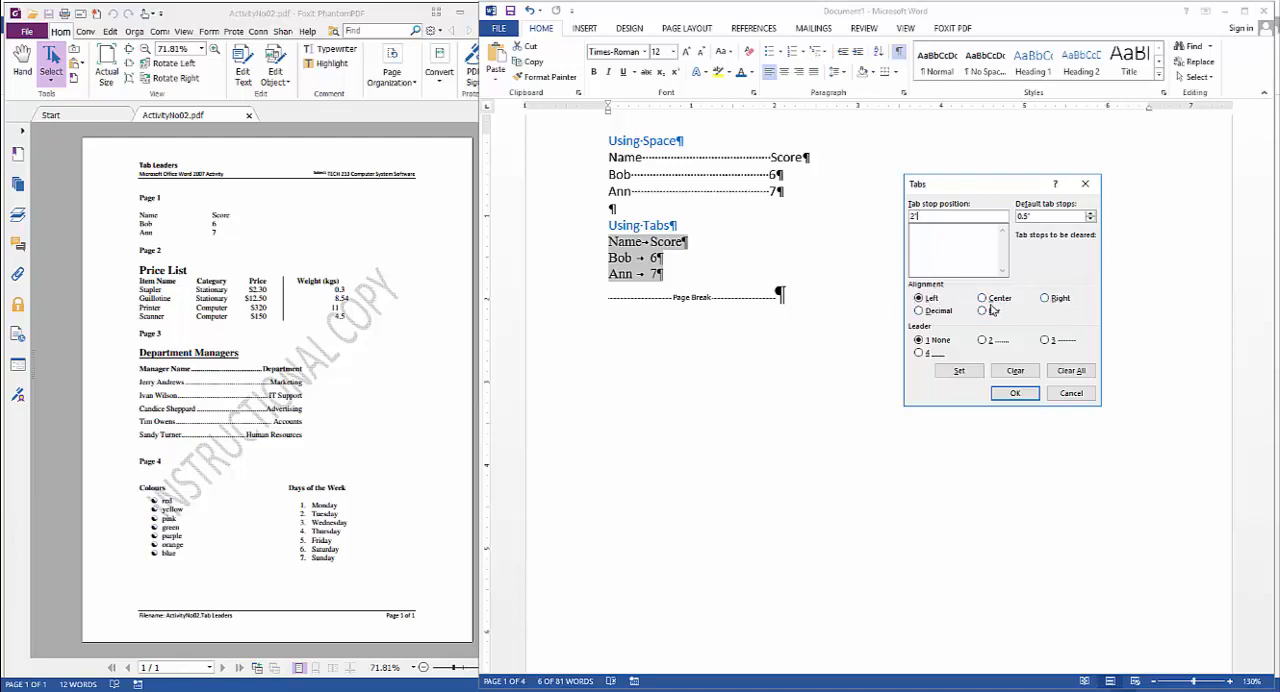
pyautogui.click(925, 300)
pyautogui.click(999, 298)
pyautogui.click(960, 371)
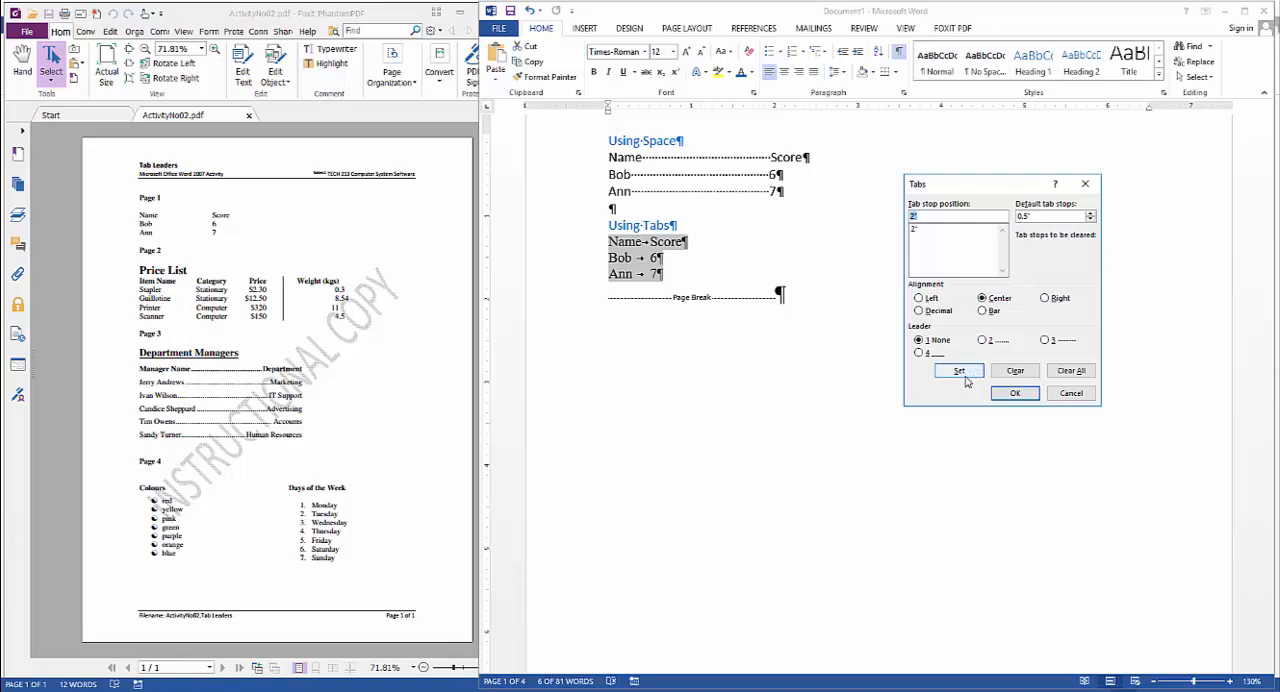
pyautogui.click(1014, 394)
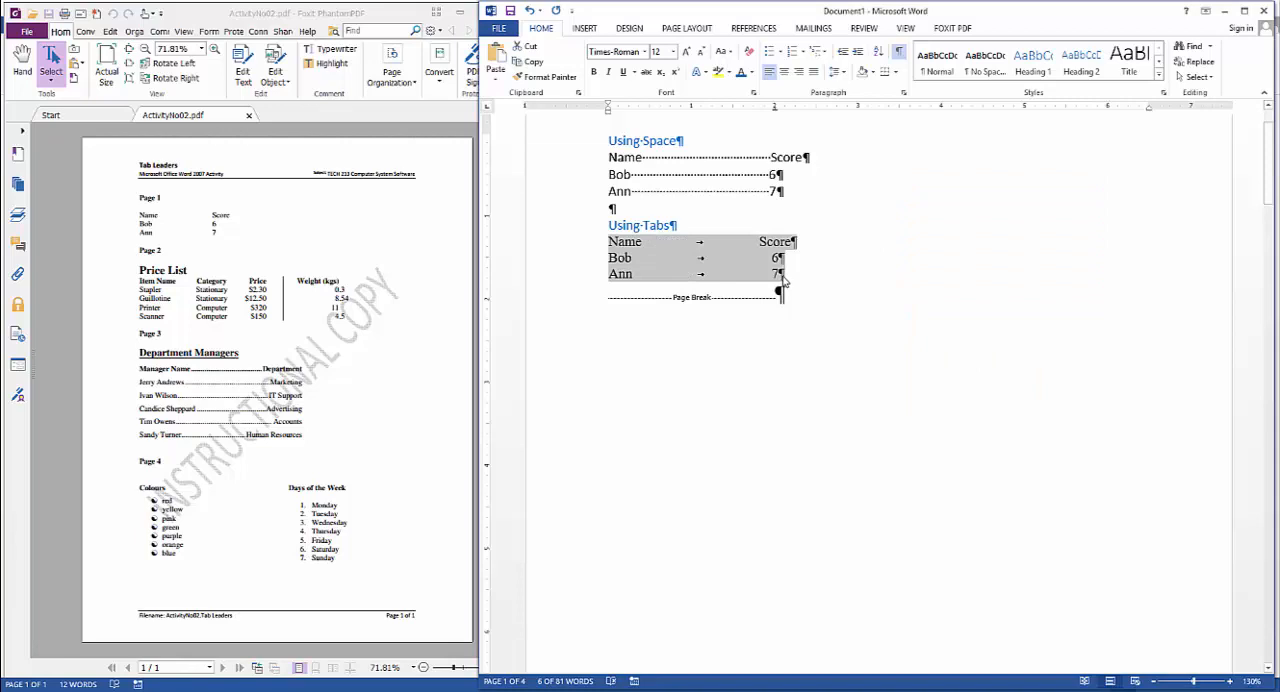
# Change the 2" tab stop of the Using Tabs rows to left alignment
pyautogui.click(903, 92)
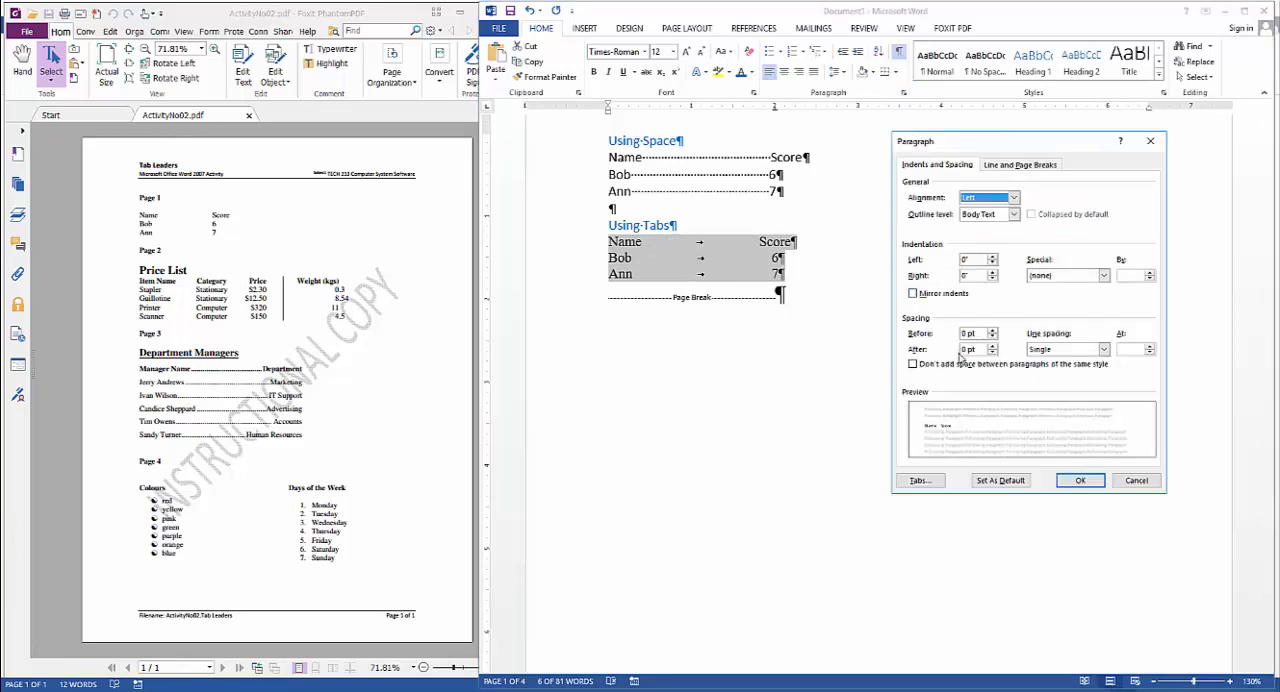
pyautogui.click(927, 482)
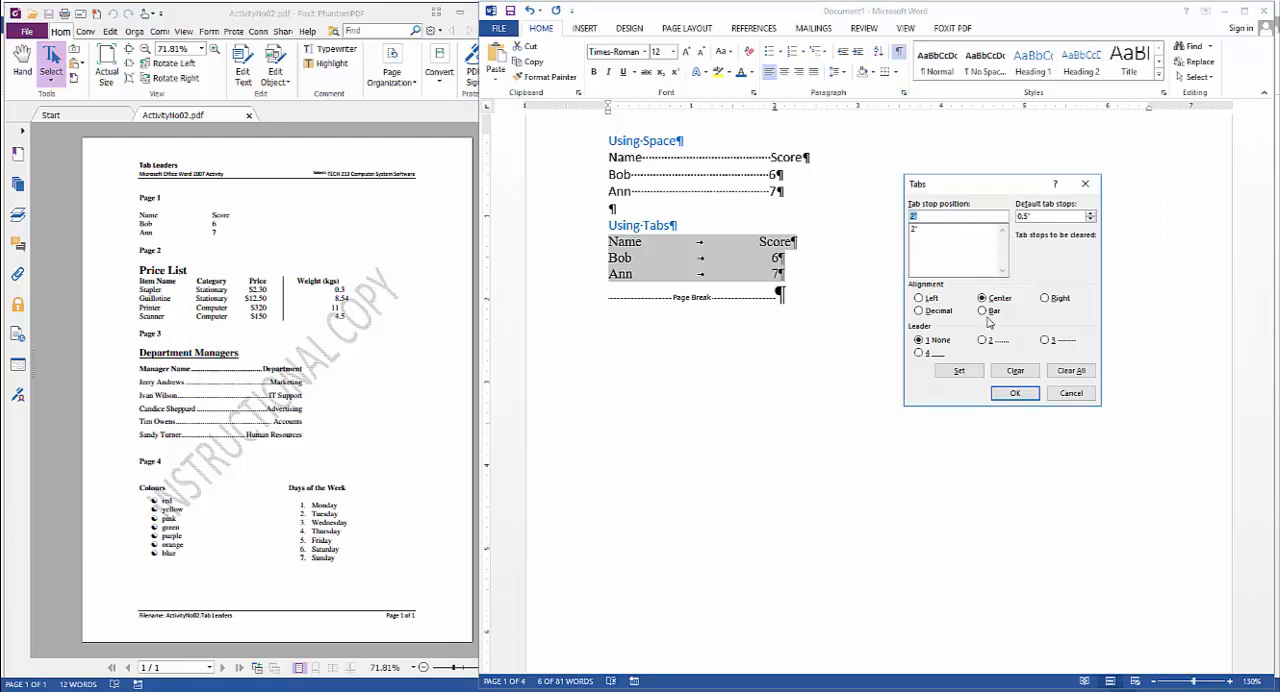
pyautogui.click(919, 298)
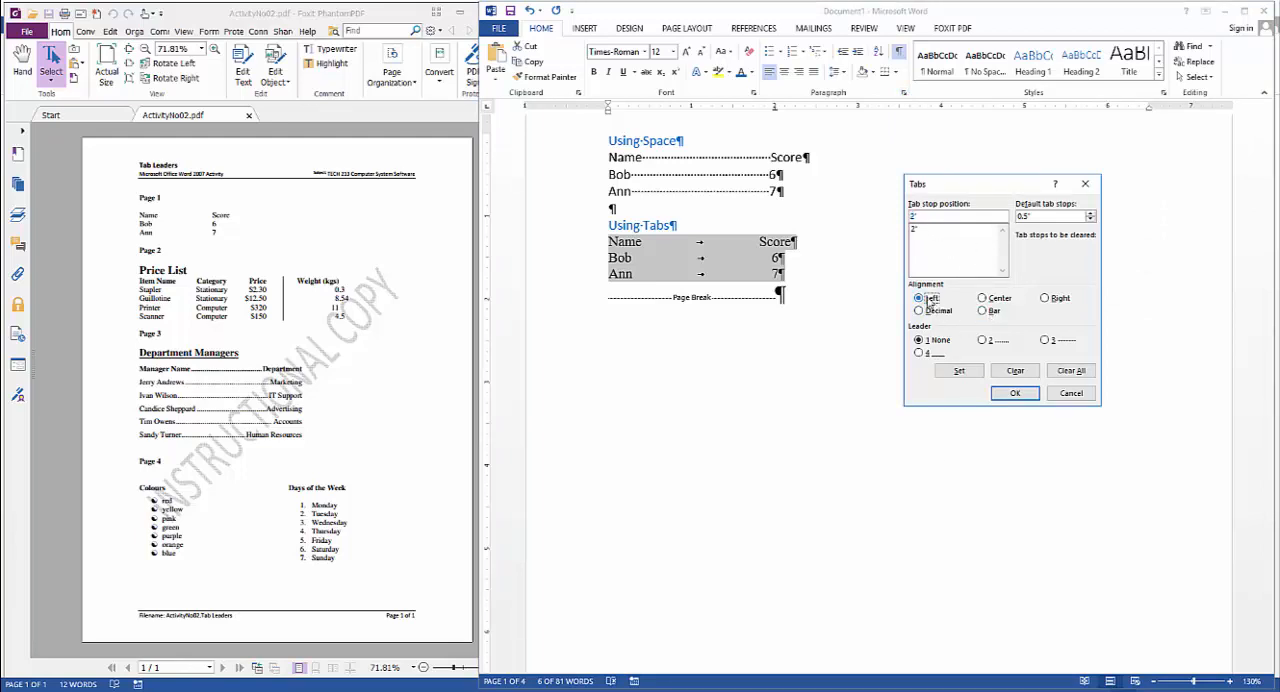
pyautogui.click(958, 372)
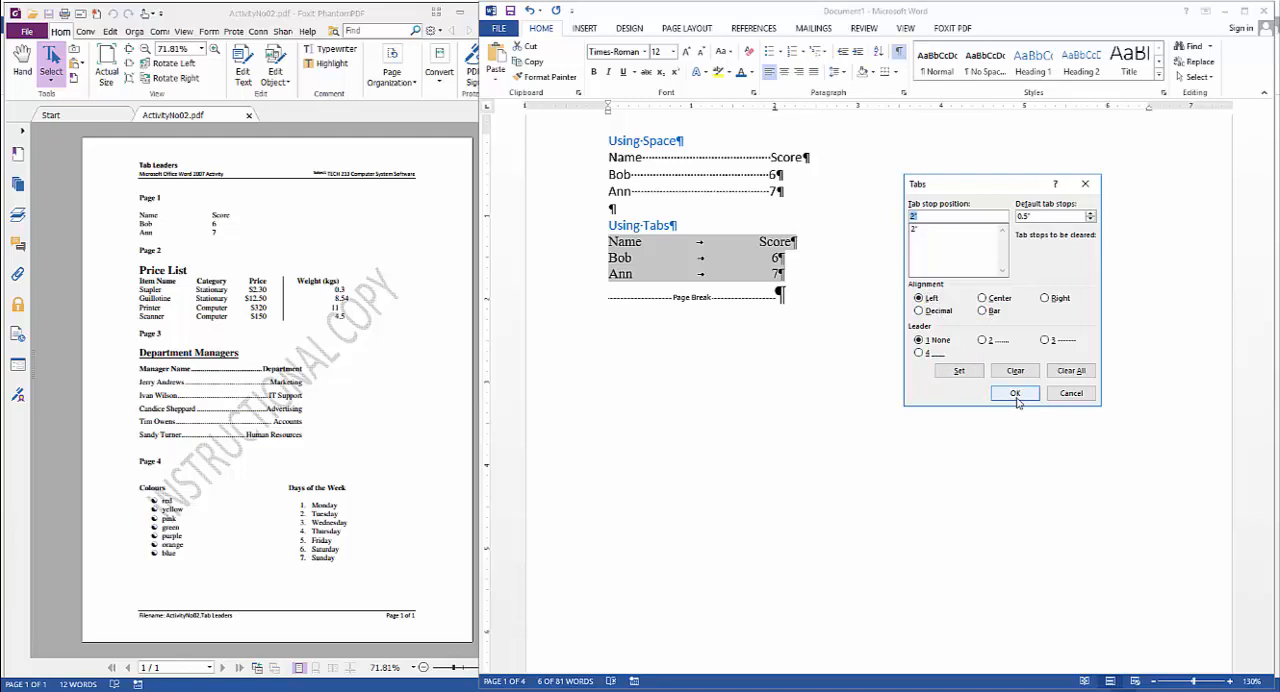
pyautogui.click(1016, 398)
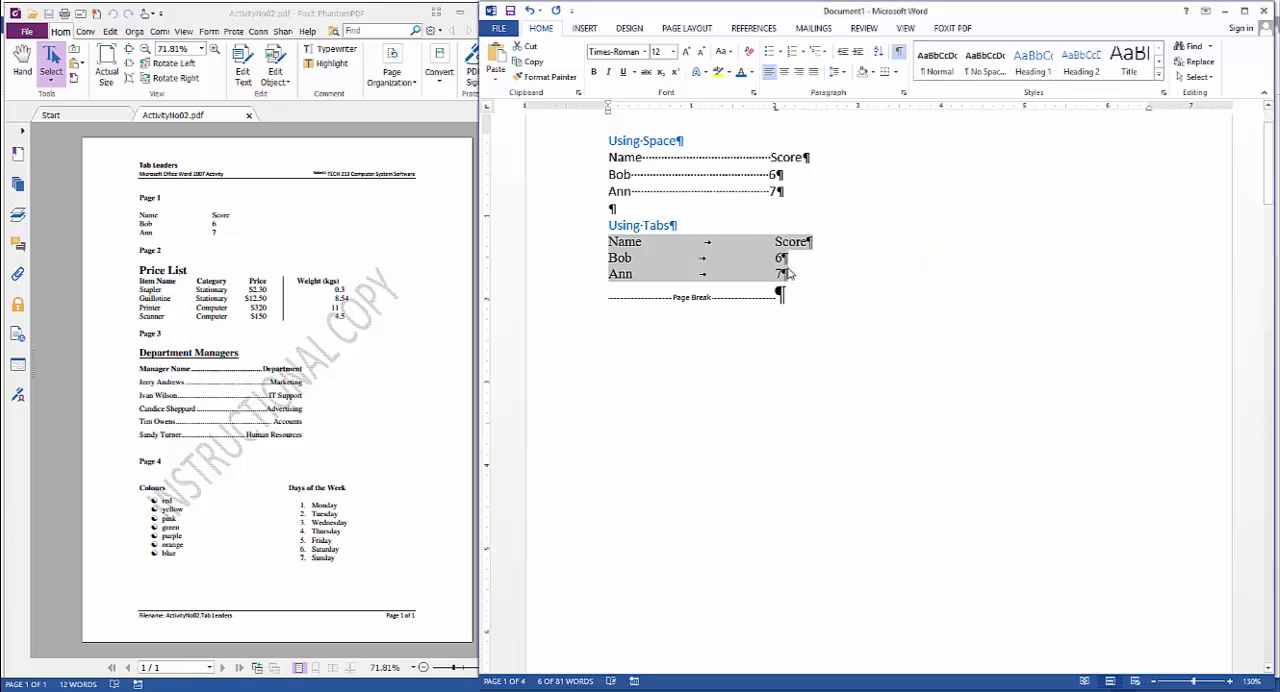
# Hide the formatting marks and increase the font size of the Using Space and Using Tabs samples by several increments
pyautogui.click(898, 52)
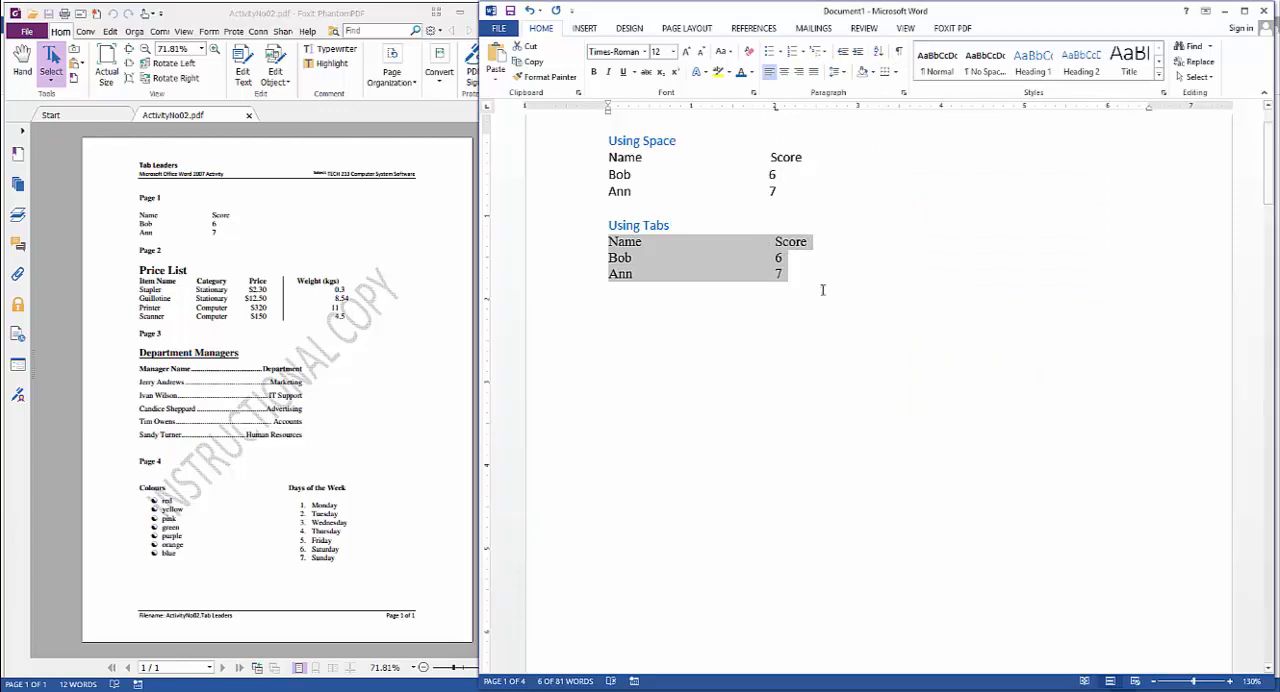
pyautogui.moveTo(810, 273); pyautogui.dragTo(570, 145)
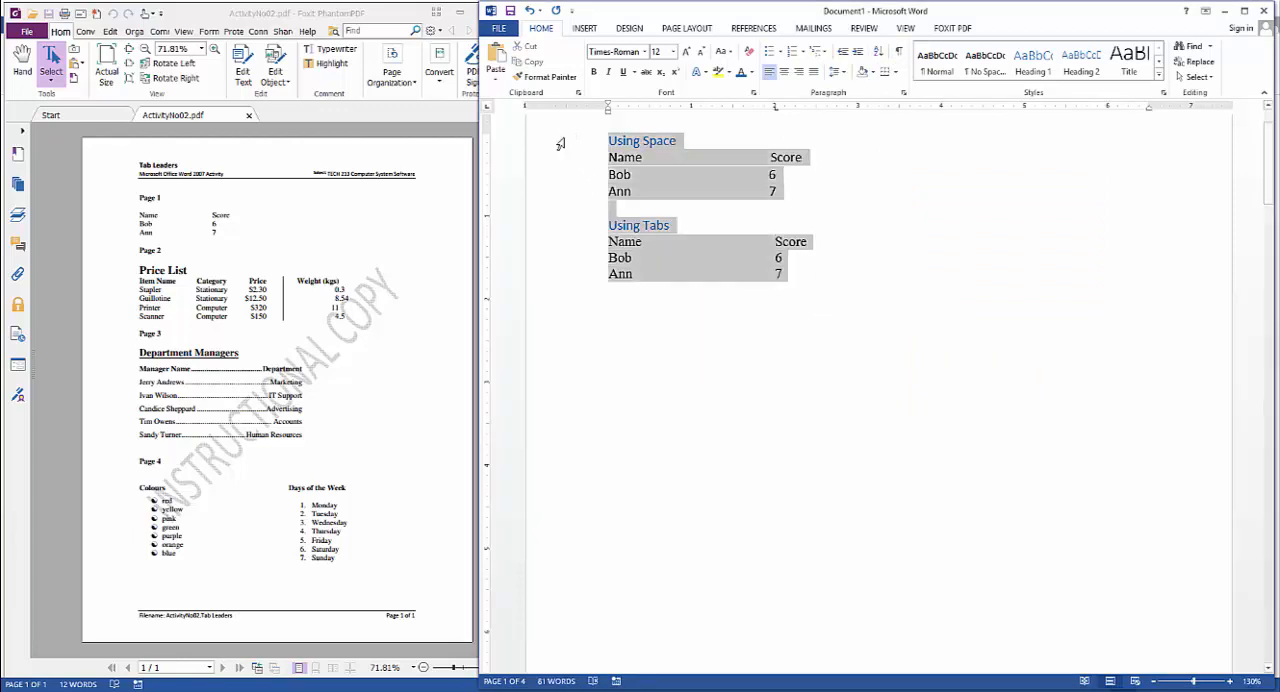
pyautogui.click(686, 51)
pyautogui.click(686, 51)
pyautogui.click(686, 51)
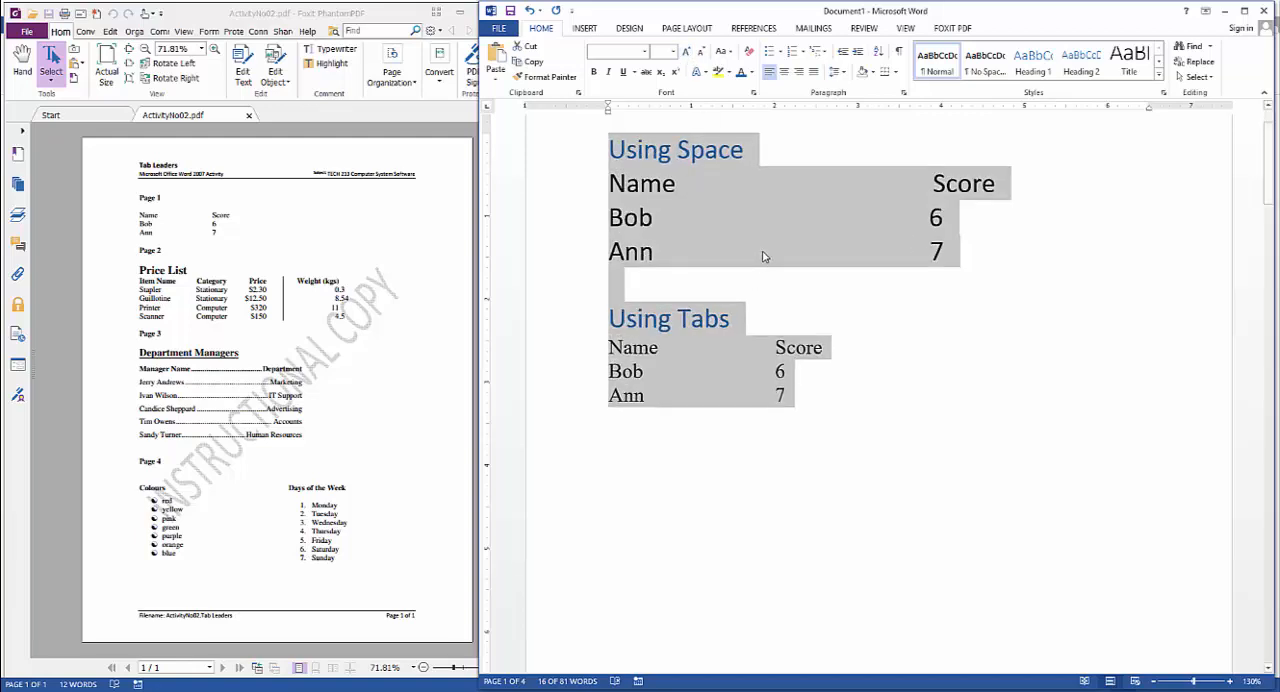
# Remove several spaces between the columns in each of the three rows under Using Space
pyautogui.click(765, 182)
pyautogui.press('Delete')
pyautogui.press('Delete')
pyautogui.press('Delete')
pyautogui.press('Delete')
pyautogui.press('Delete')
pyautogui.press('Delete')
pyautogui.press('Delete')
pyautogui.press('Delete')
pyautogui.press('Delete')
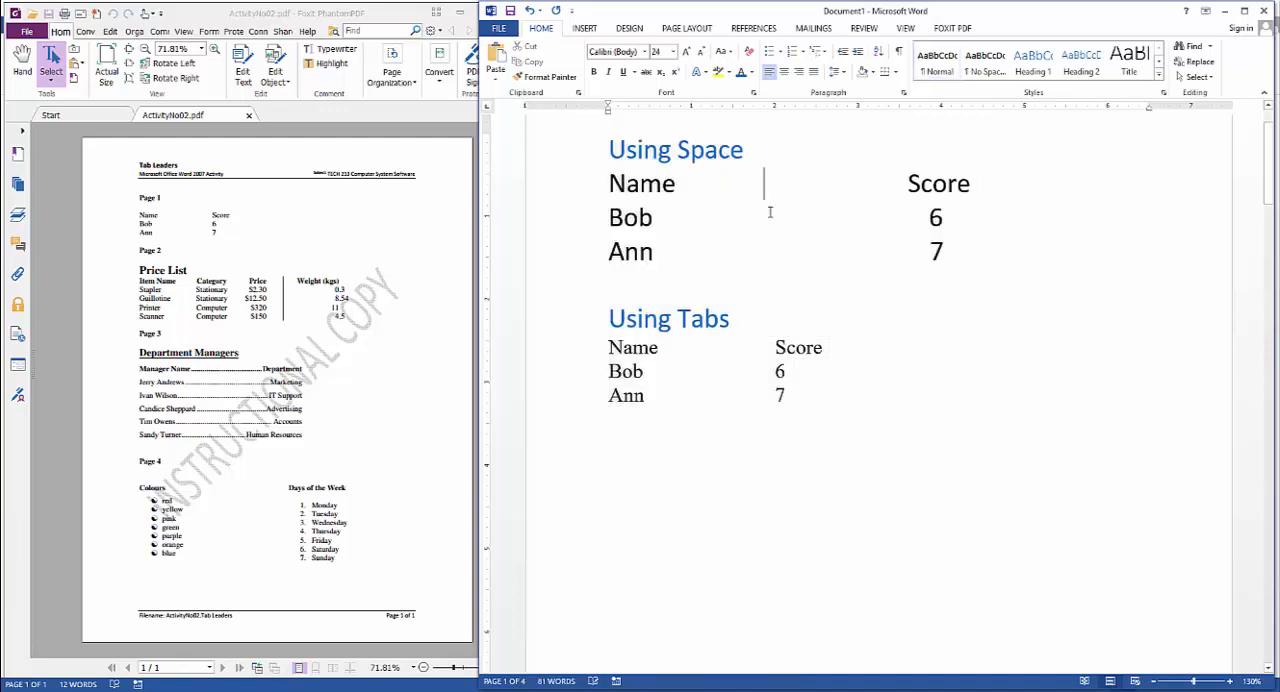
pyautogui.click(755, 213)
pyautogui.press('Delete')
pyautogui.press('Delete')
pyautogui.press('Delete')
pyautogui.press('Delete')
pyautogui.press('Delete')
pyautogui.press('Delete')
pyautogui.press('Delete')
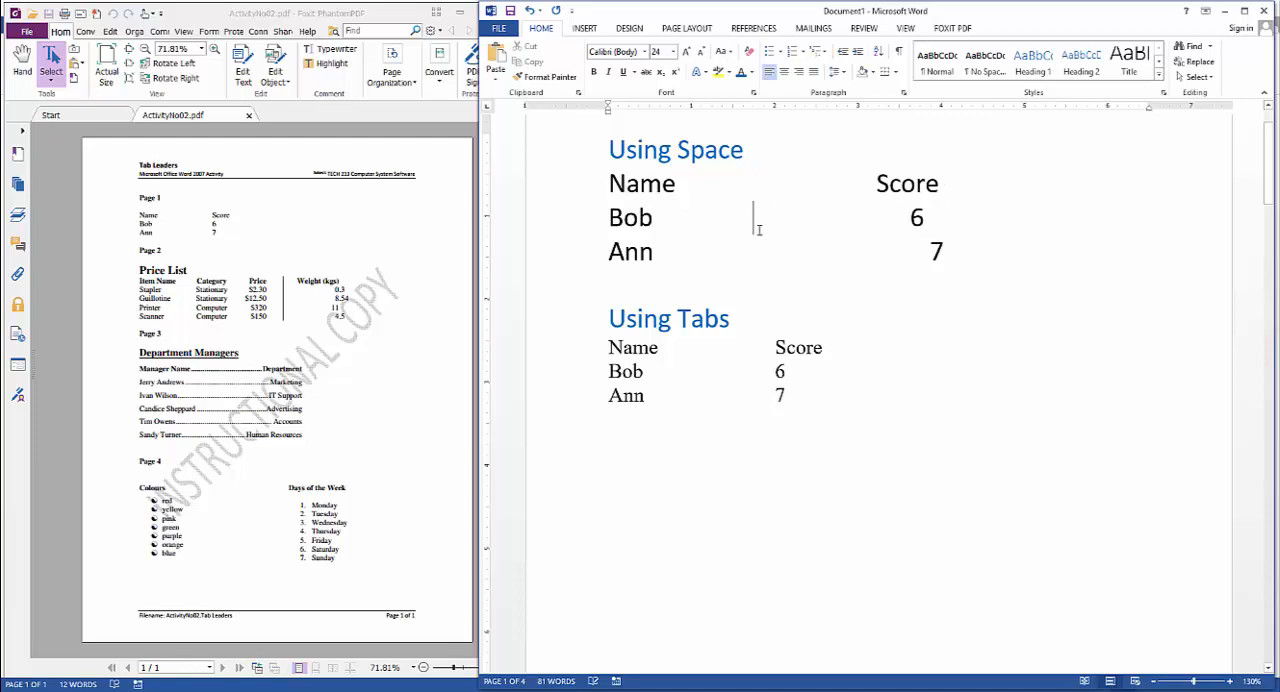
pyautogui.click(761, 261)
pyautogui.press('Delete')
pyautogui.press('Delete')
pyautogui.press('Delete')
pyautogui.press('Delete')
pyautogui.press('Delete')
pyautogui.press('Delete')
# Lengthen the names under Using Tabs to Bob Marley and Ann Hathaway
pyautogui.moveTo(612, 348); pyautogui.dragTo(820, 393)
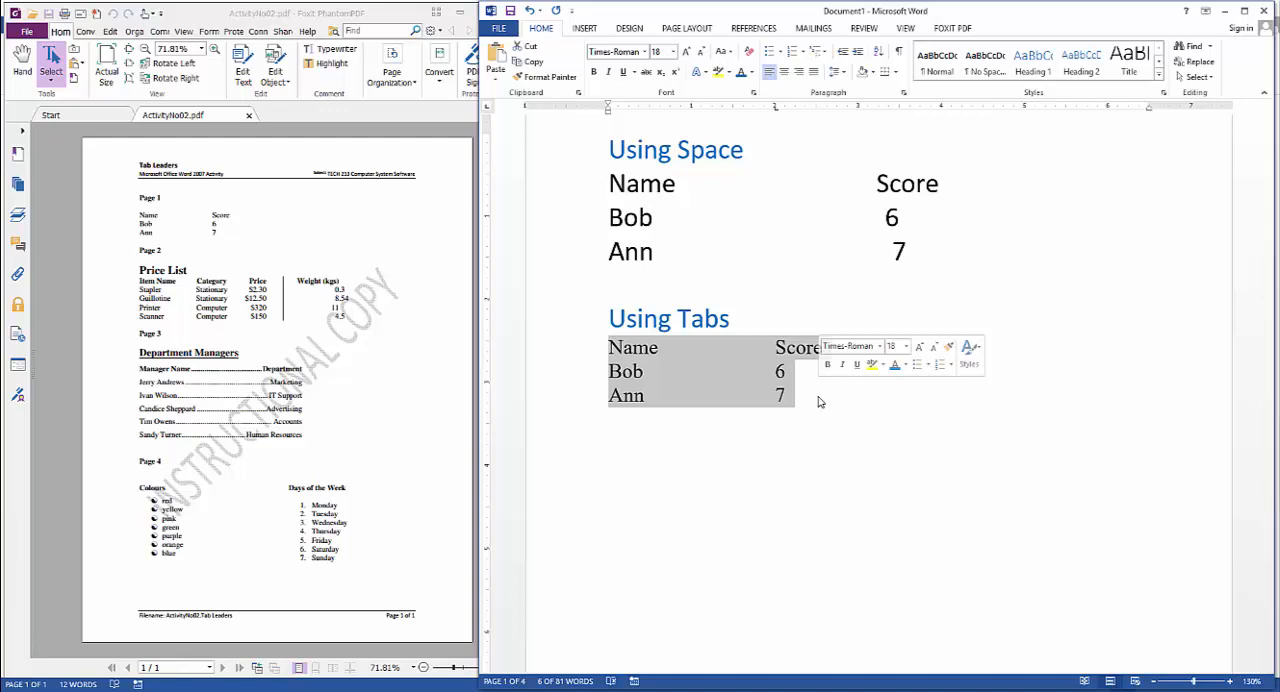
pyautogui.click(660, 384)
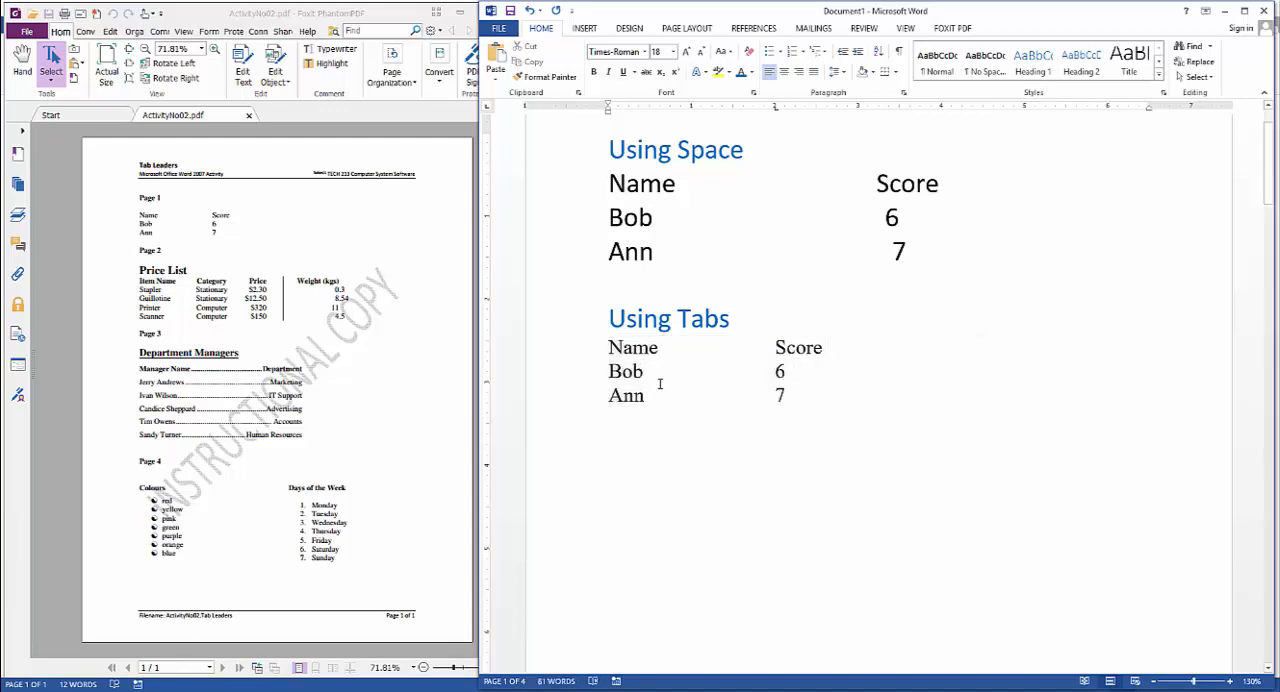
pyautogui.write('Mob')
pyautogui.press('BackSpace')
pyautogui.press('BackSpace')
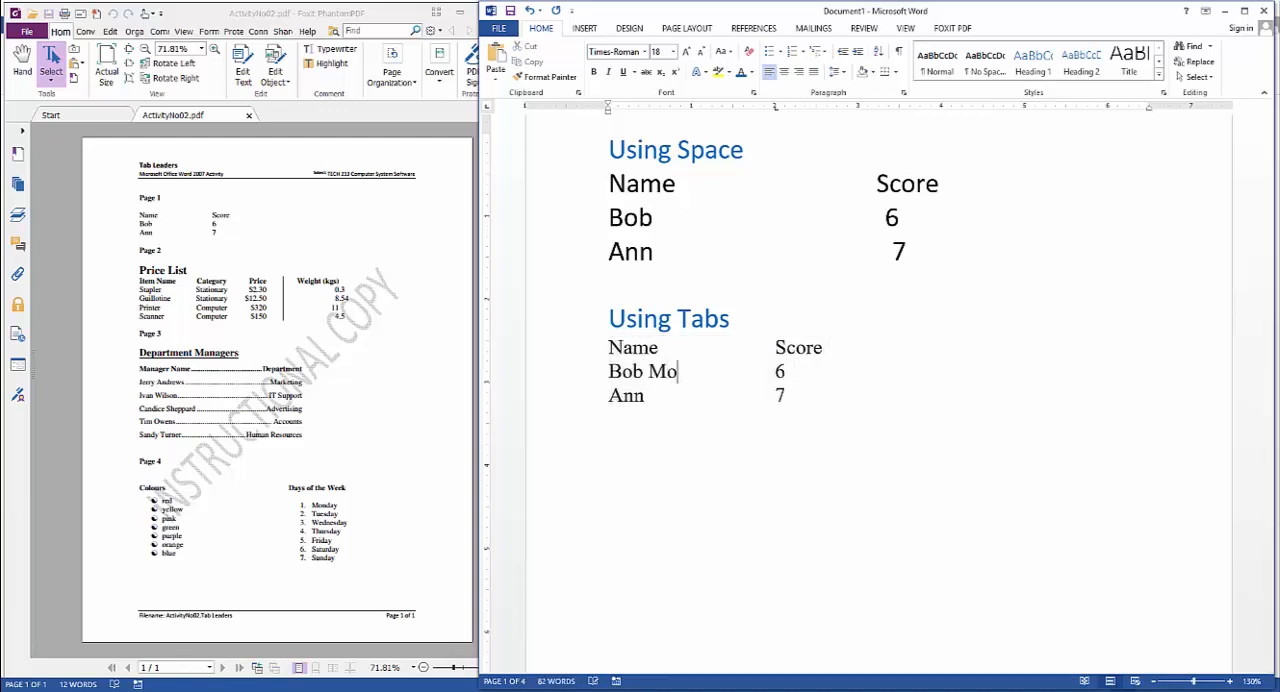
pyautogui.write('arley')
pyautogui.click(679, 396)
pyautogui.write('Hathaway')
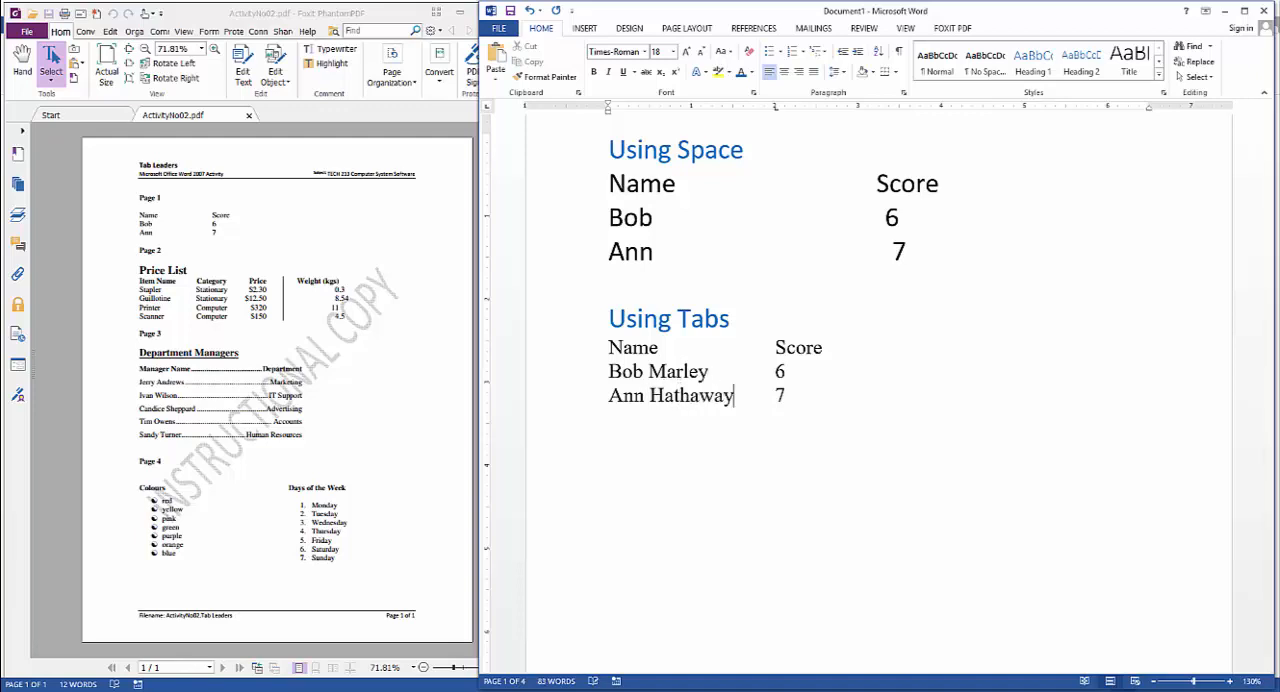
# Increase the font size of the three Using Tabs rows step by step to 49
pyautogui.moveTo(607, 347); pyautogui.dragTo(826, 397)
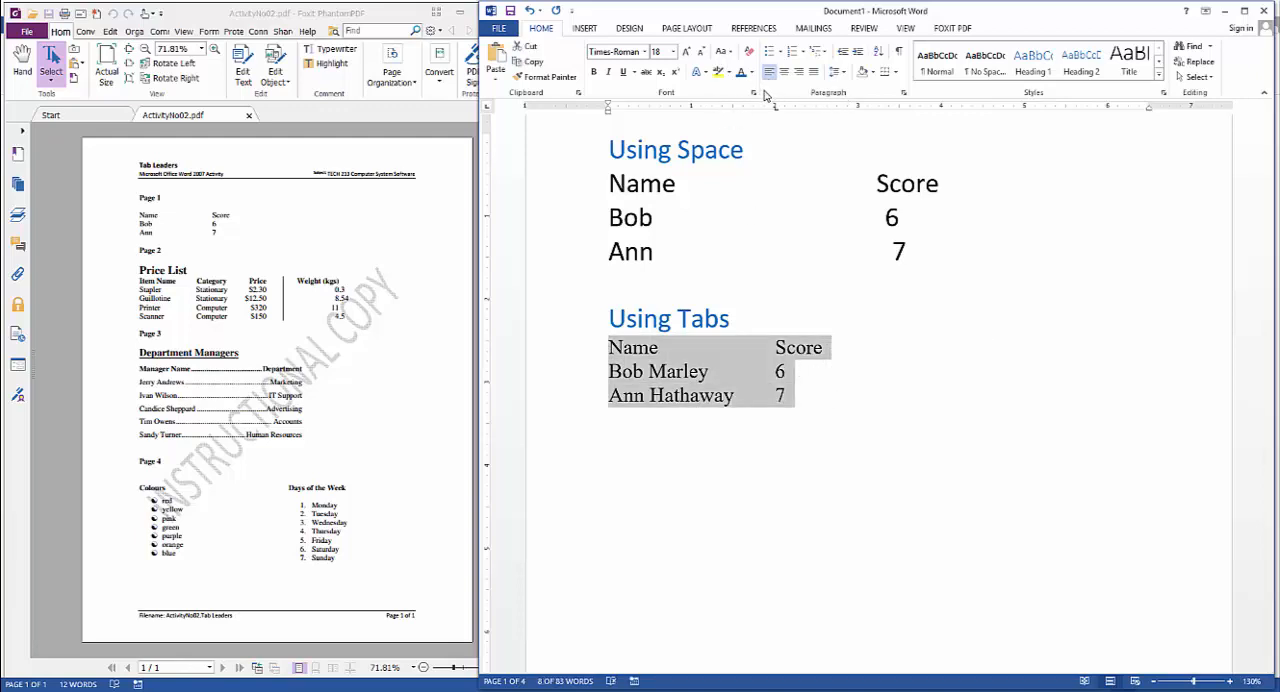
pyautogui.click(686, 52)
pyautogui.click(686, 52)
pyautogui.click(686, 52)
pyautogui.click(686, 52)
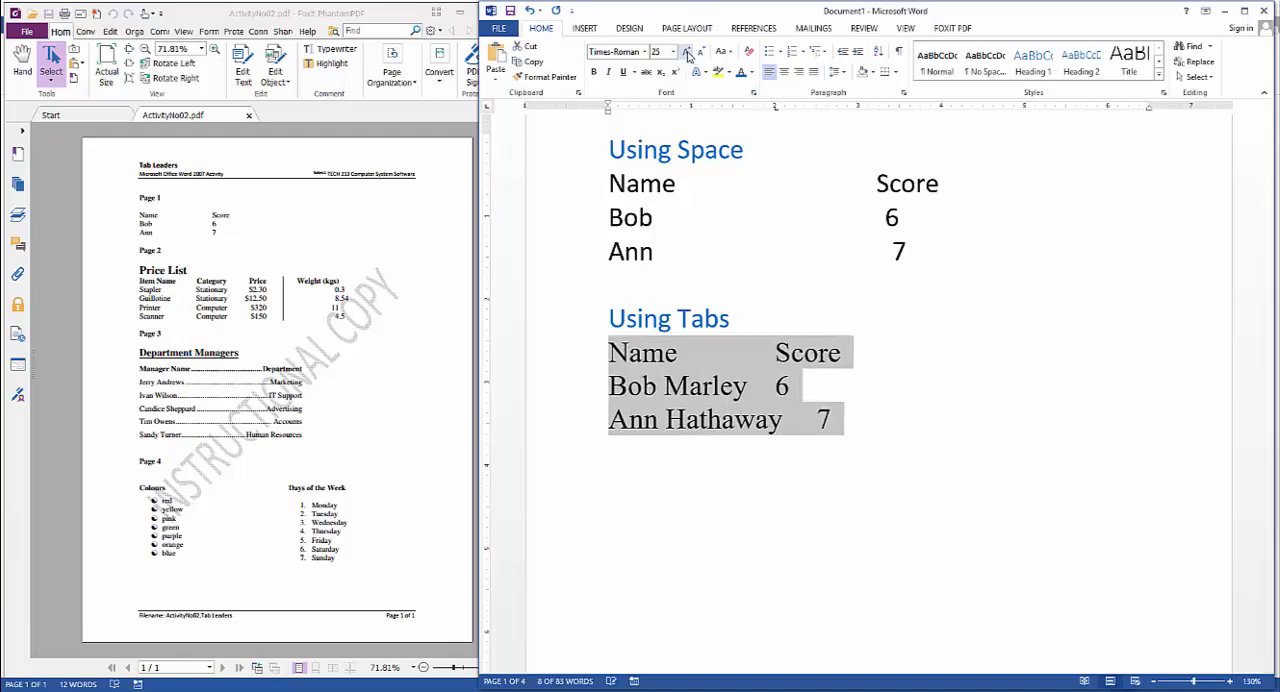
pyautogui.click(686, 52)
pyautogui.click(686, 52)
pyautogui.click(686, 52)
pyautogui.click(686, 52)
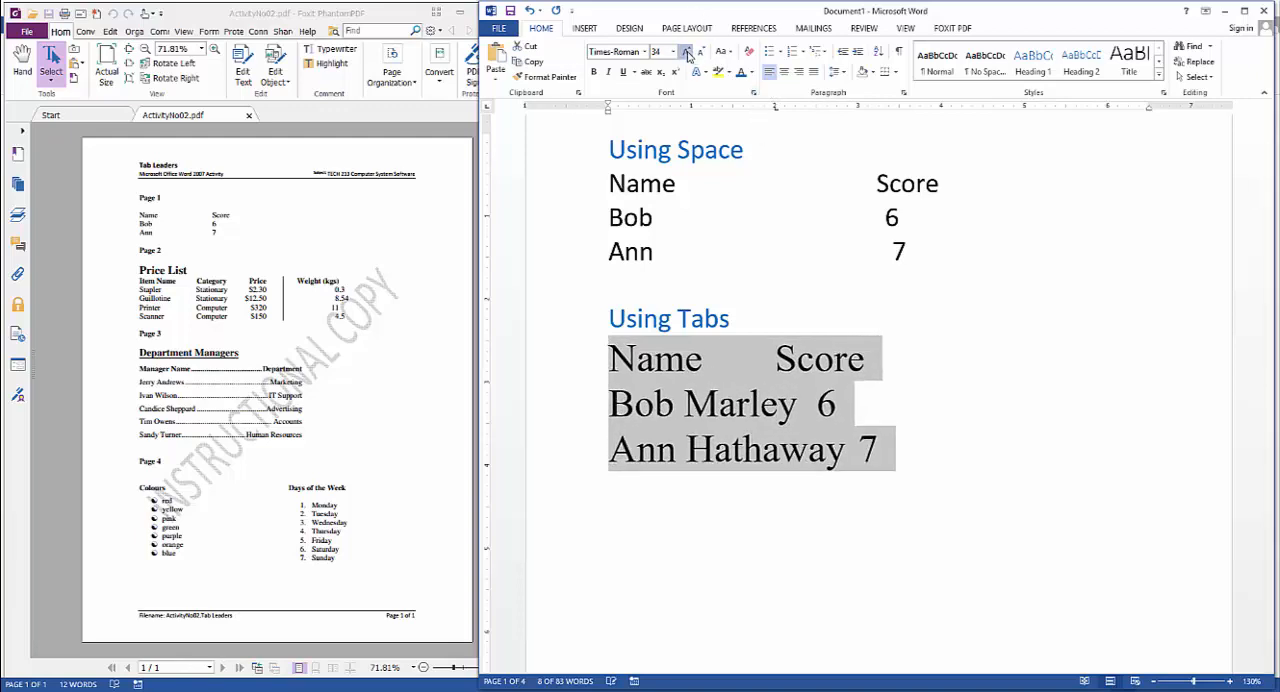
pyautogui.click(686, 52)
pyautogui.click(686, 52)
pyautogui.click(686, 52)
pyautogui.click(686, 52)
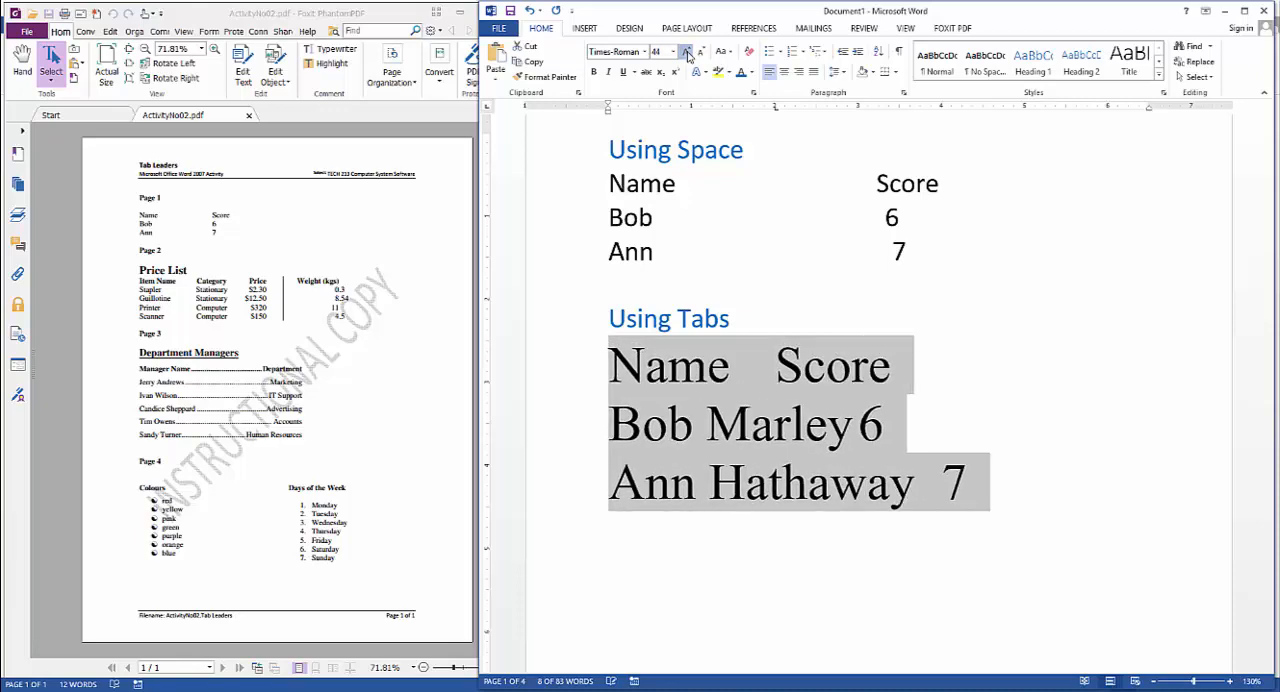
pyautogui.click(686, 52)
pyautogui.click(686, 52)
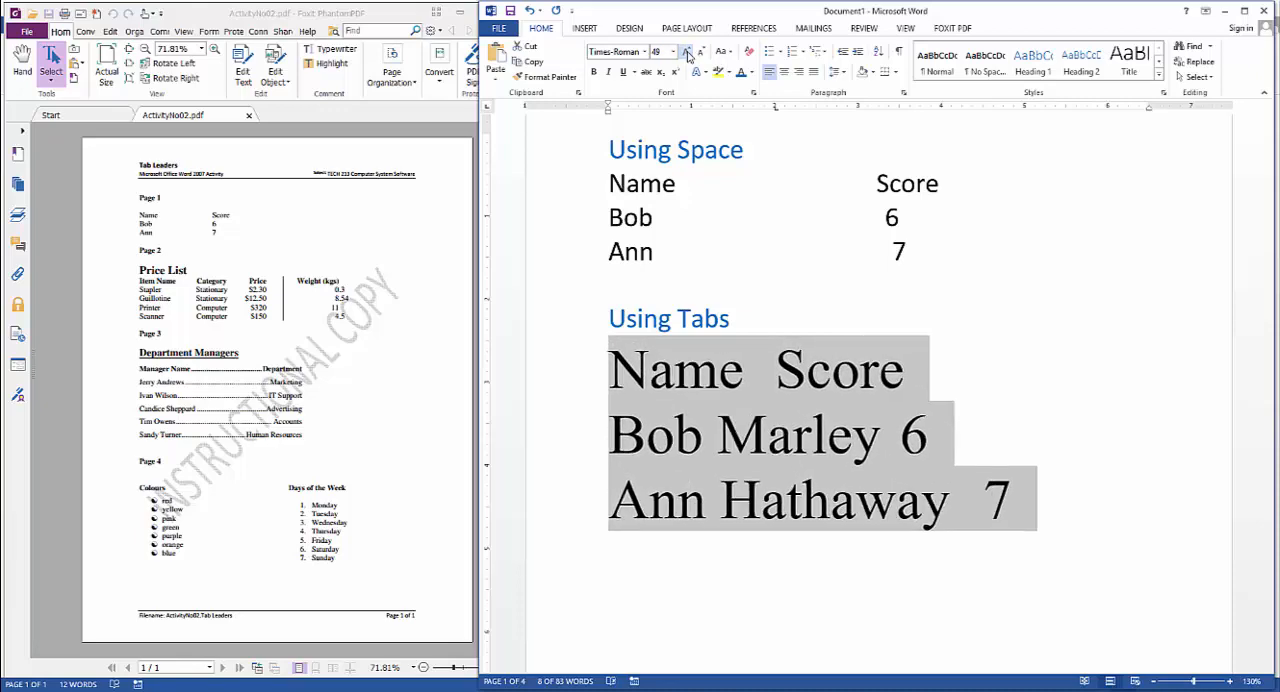
pyautogui.click(673, 52)
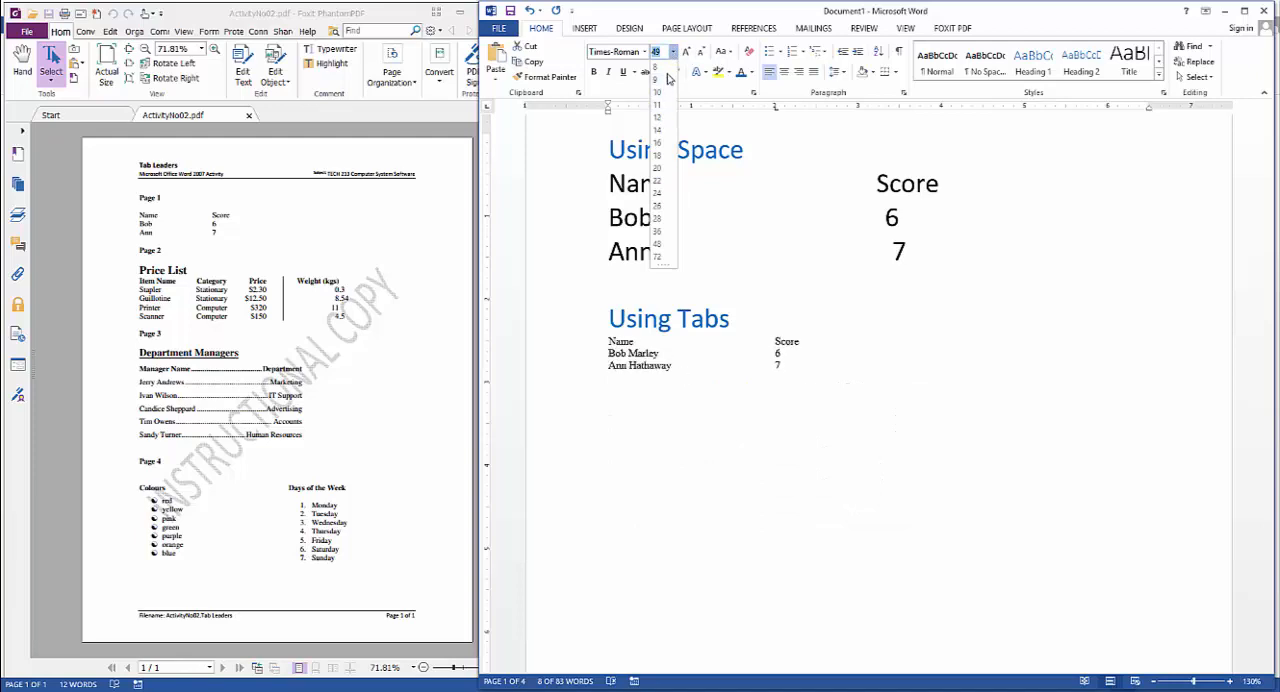
pyautogui.click(828, 382)
pyautogui.click(704, 367)
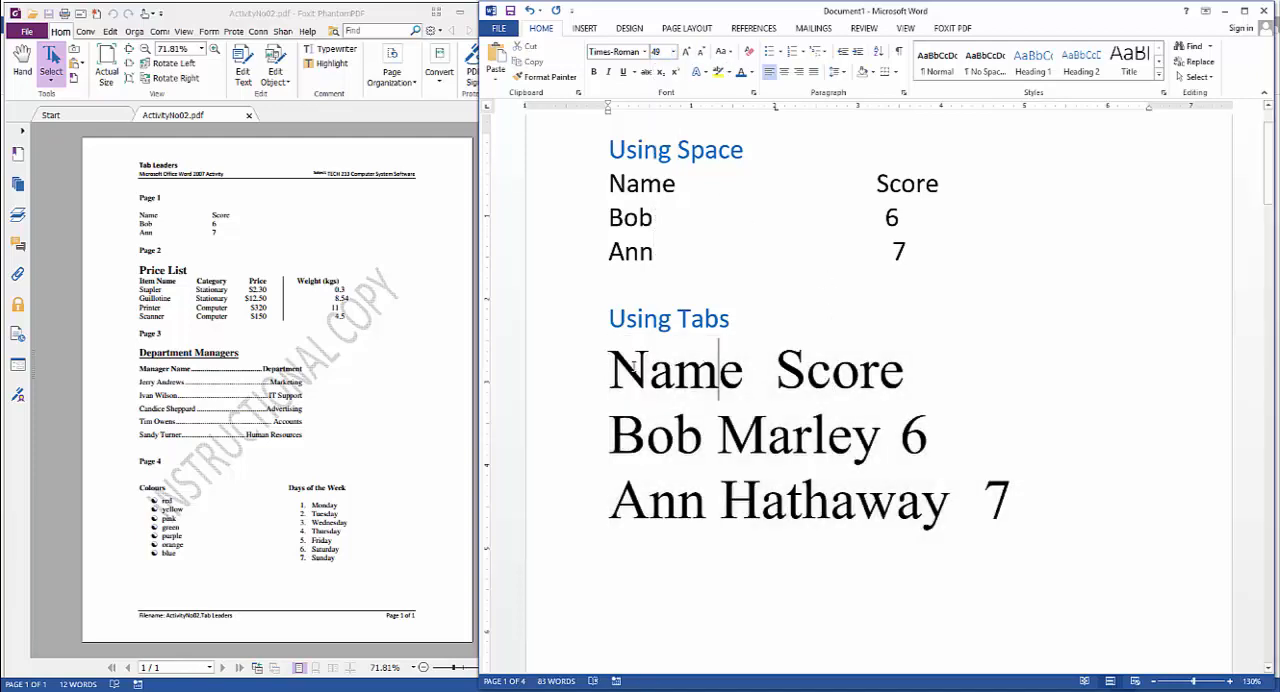
# Move the 2" tab stop of the three Using Tabs rows to 5" and back to about 4.5"
pyautogui.moveTo(612, 368); pyautogui.dragTo(1066, 492)
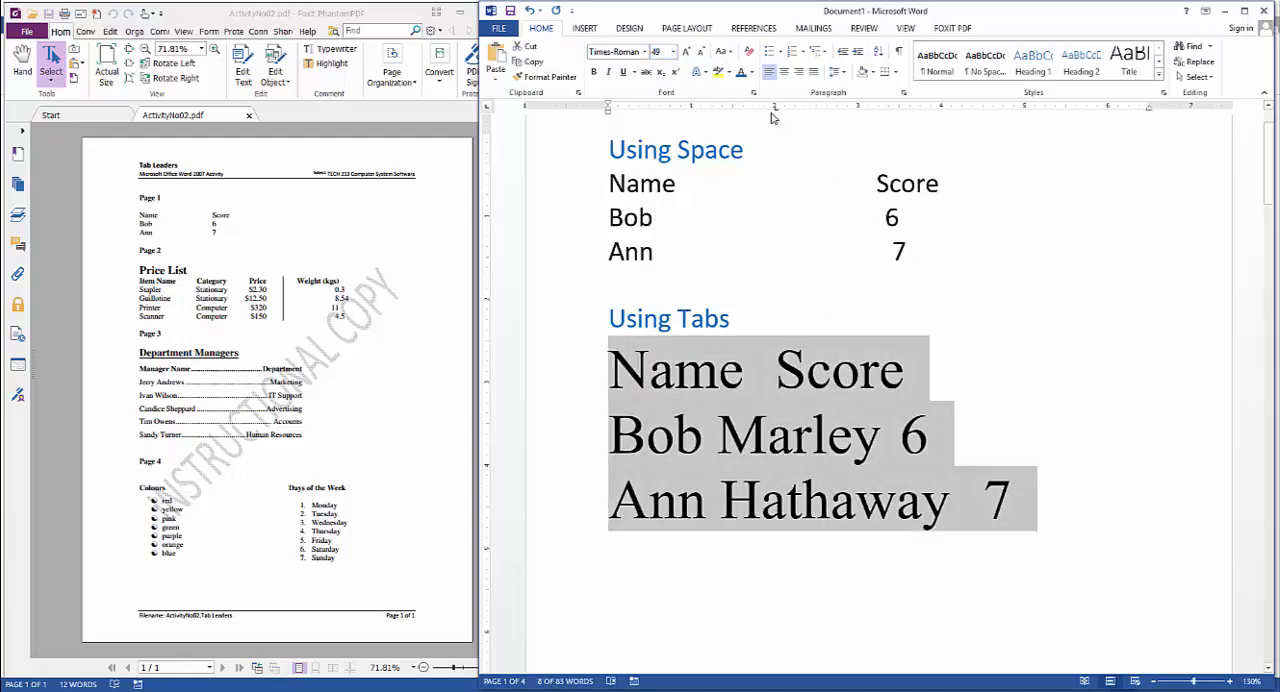
pyautogui.moveTo(777, 108); pyautogui.dragTo(1034, 120)
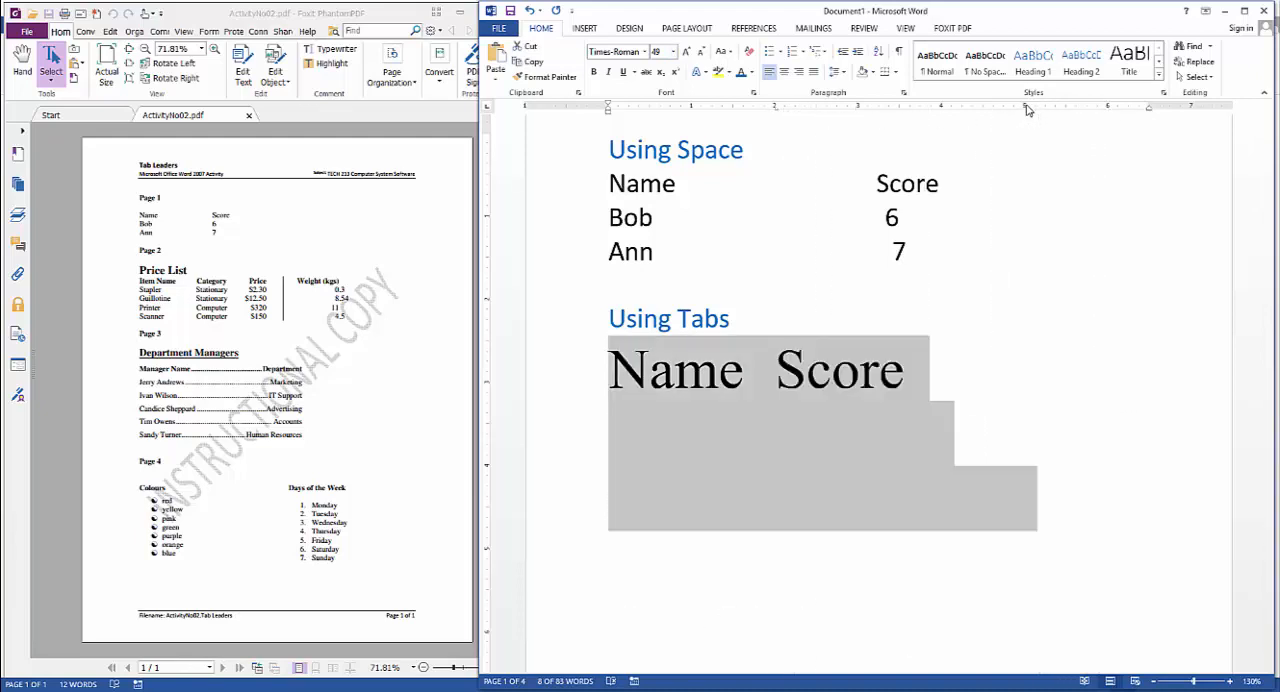
pyautogui.click(1024, 106)
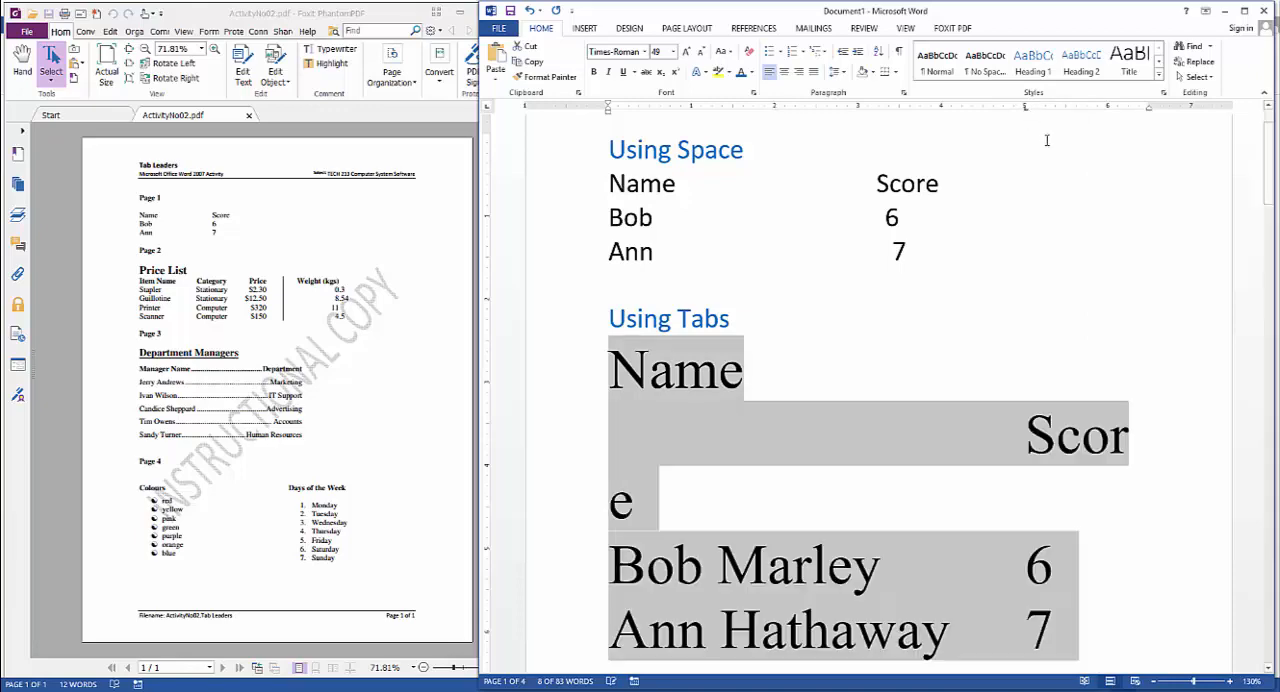
pyautogui.moveTo(1025, 106); pyautogui.dragTo(980, 113)
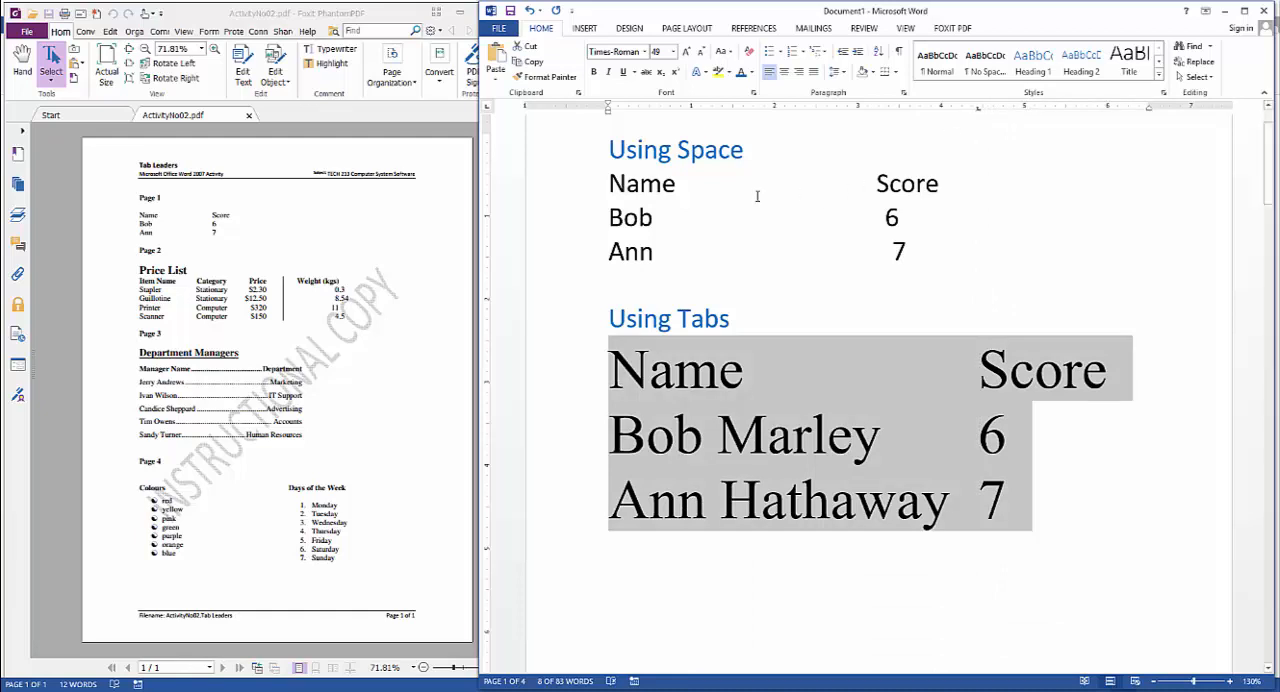
# Highlight the run of spaces between Name and Score under Using Space
pyautogui.moveTo(679, 183); pyautogui.dragTo(874, 183)
pyautogui.click(826, 183)
pyautogui.moveTo(681, 183); pyautogui.dragTo(876, 184)
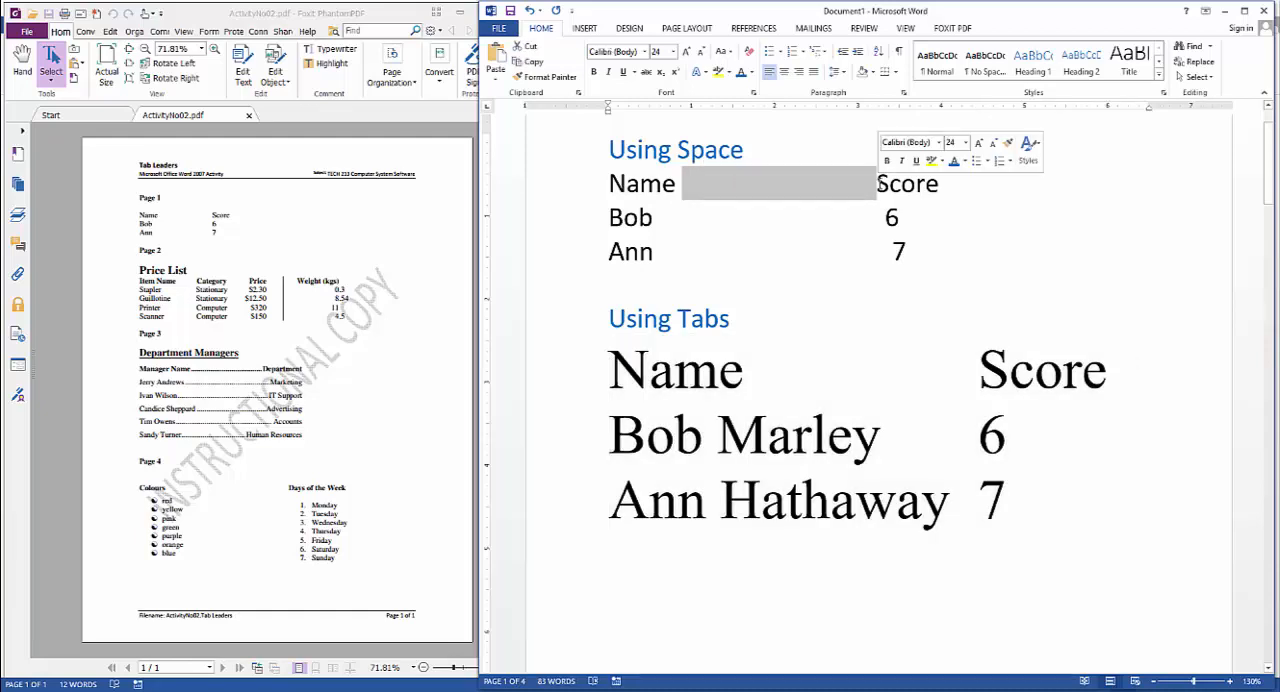
pyautogui.click(877, 183)
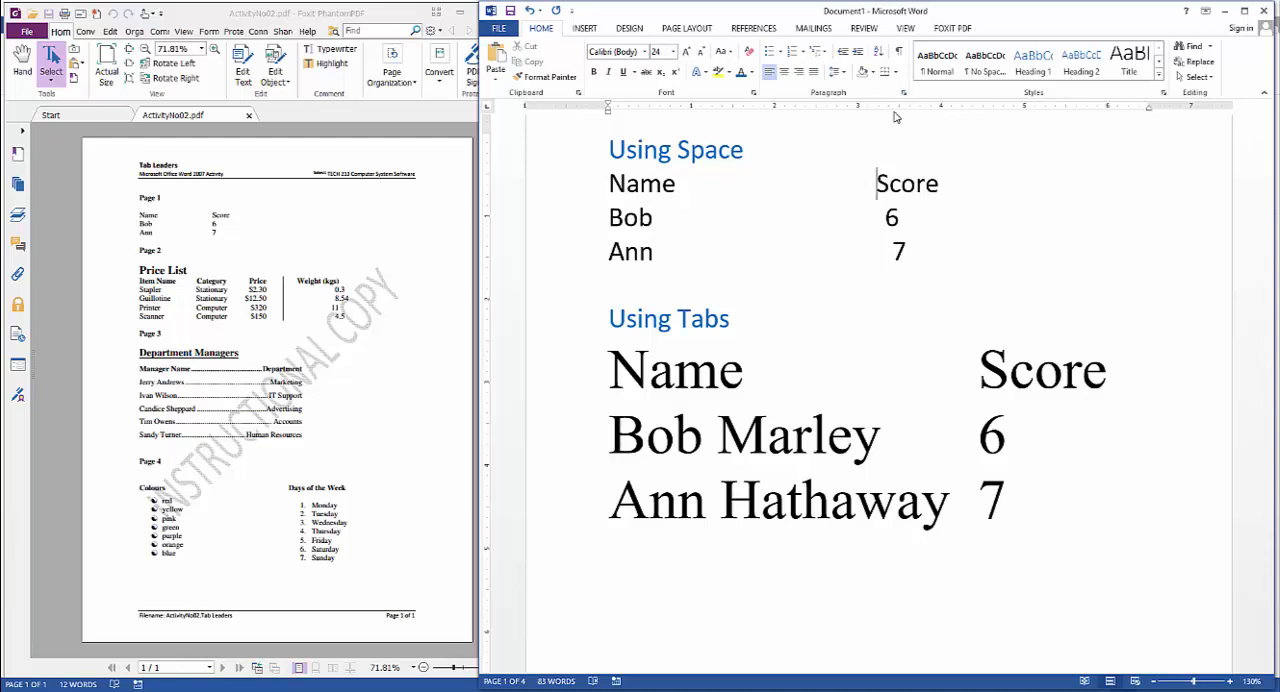
# Set the Using Tabs rows to font size 12 and move their tab stop to 2"
pyautogui.moveTo(614, 362); pyautogui.dragTo(1026, 500)
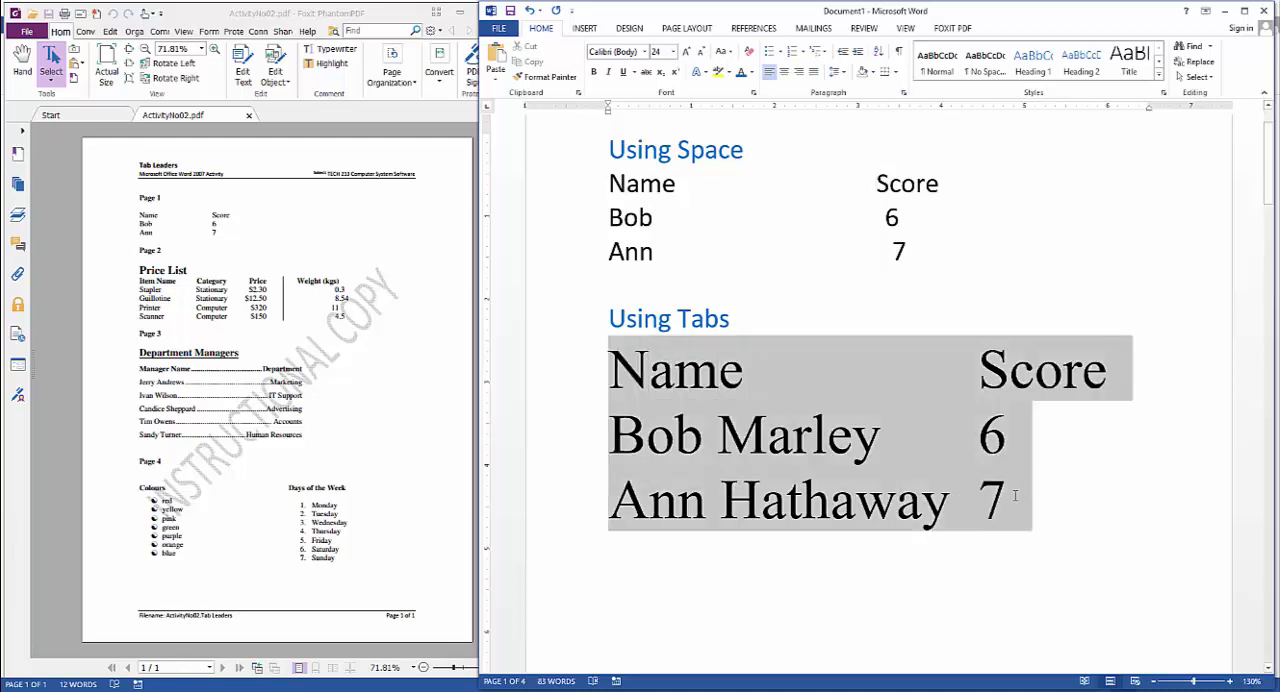
pyautogui.click(673, 51)
pyautogui.click(657, 117)
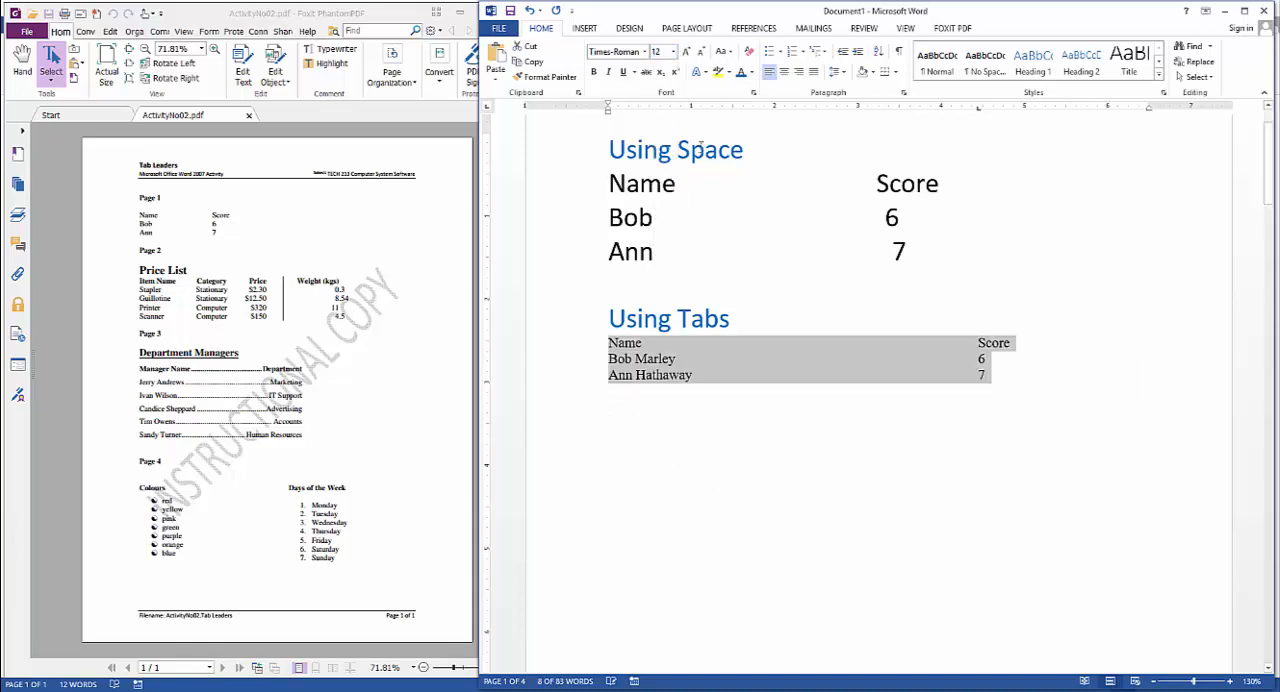
pyautogui.moveTo(978, 107); pyautogui.dragTo(775, 117)
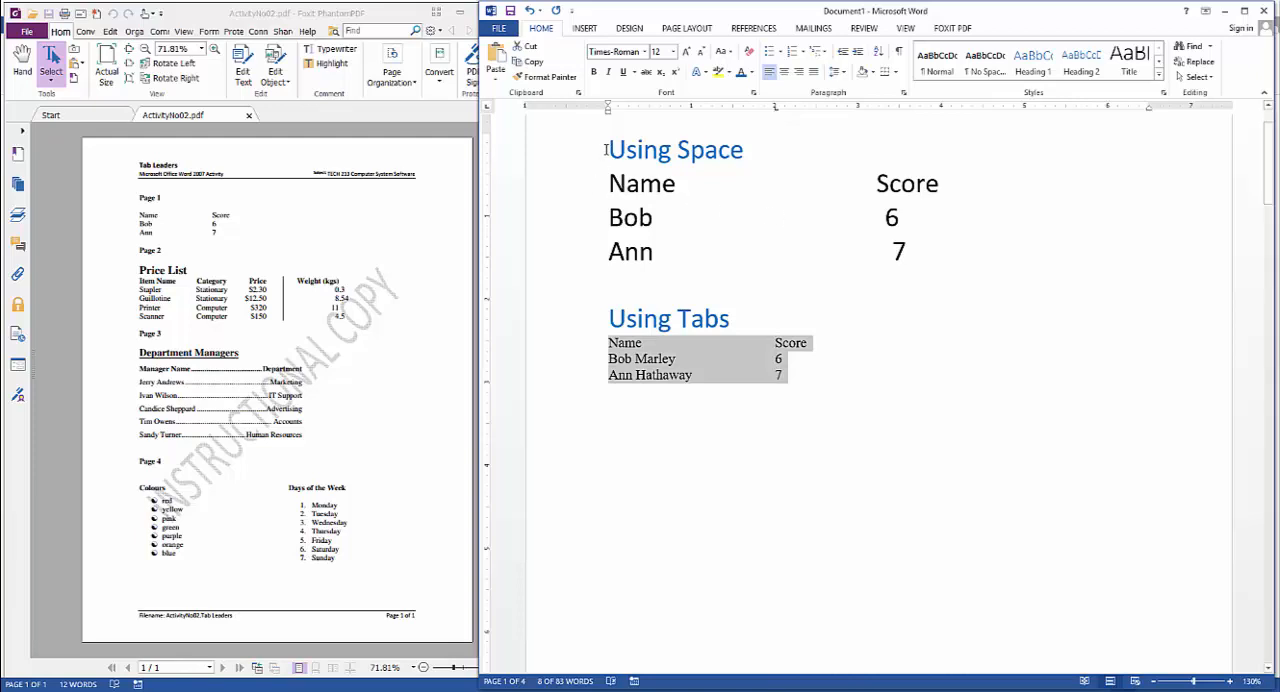
# Delete the Using Space heading with its three rows and the blank line above Using Tabs
pyautogui.moveTo(607, 150); pyautogui.dragTo(945, 268)
pyautogui.press('Delete')
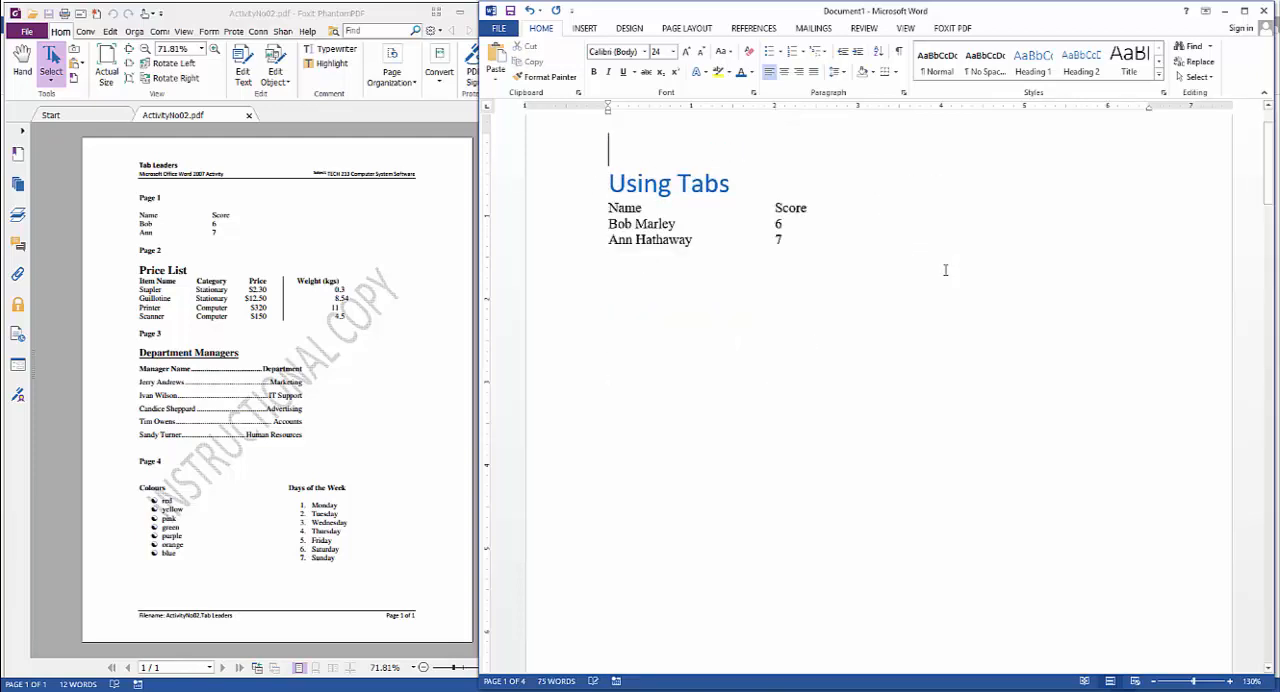
pyautogui.press('Delete')
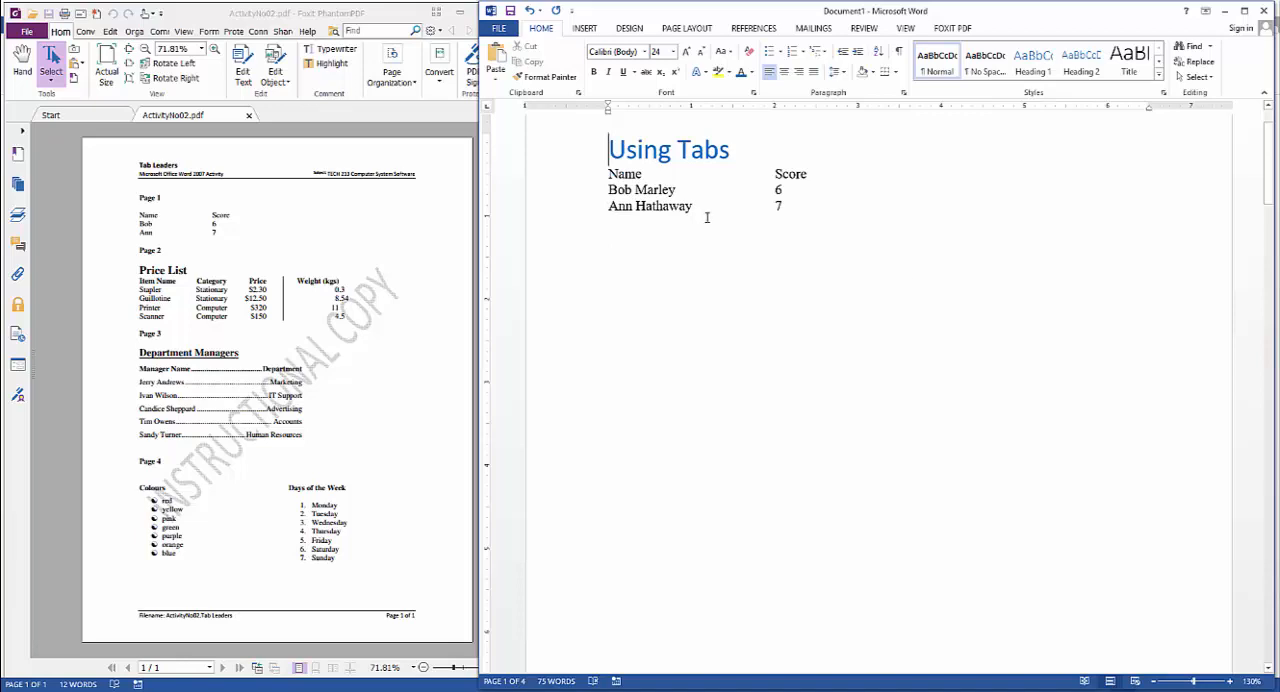
pyautogui.click(578, 158)
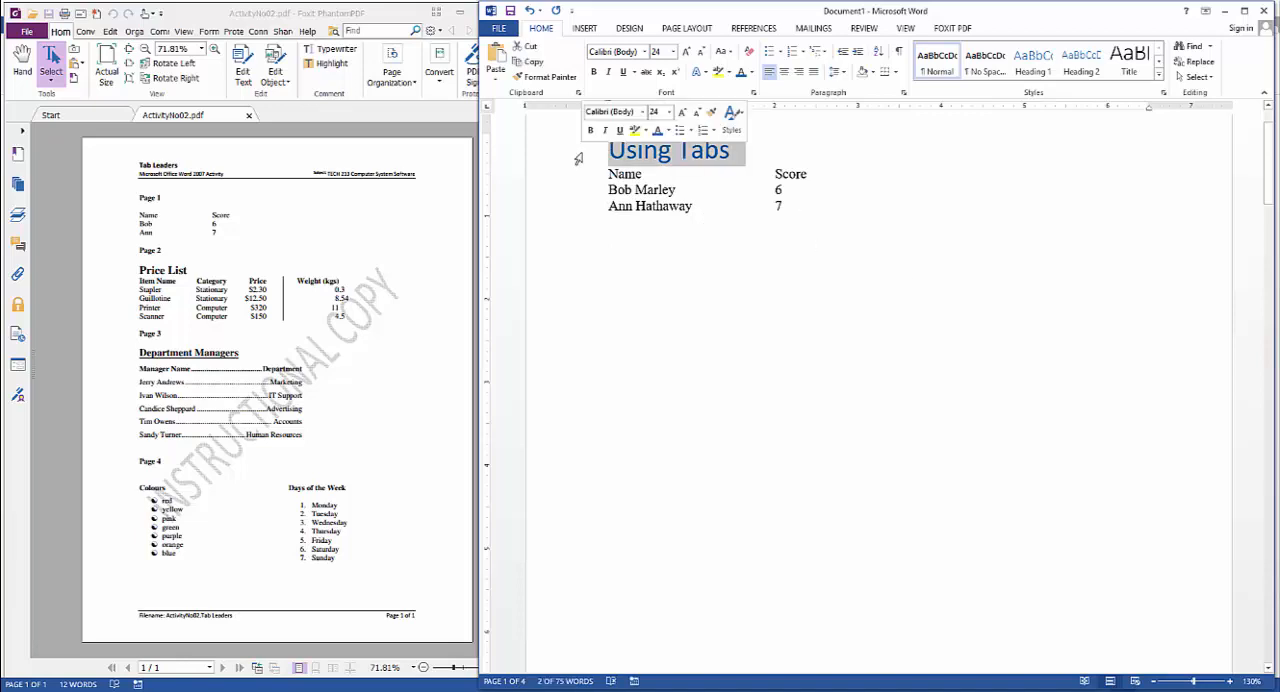
pyautogui.click(782, 190)
pyautogui.scroll(-15, 850, 212)
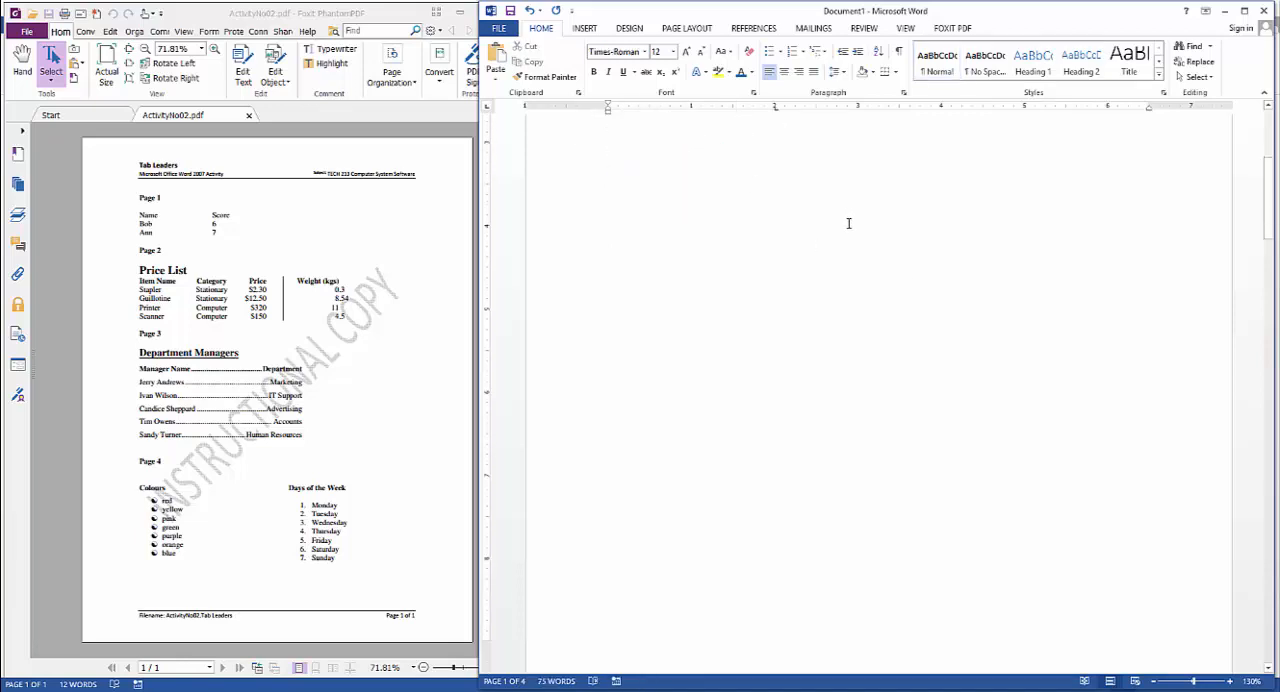
pyautogui.click(775, 110)
pyautogui.scroll(1, 742, 253)
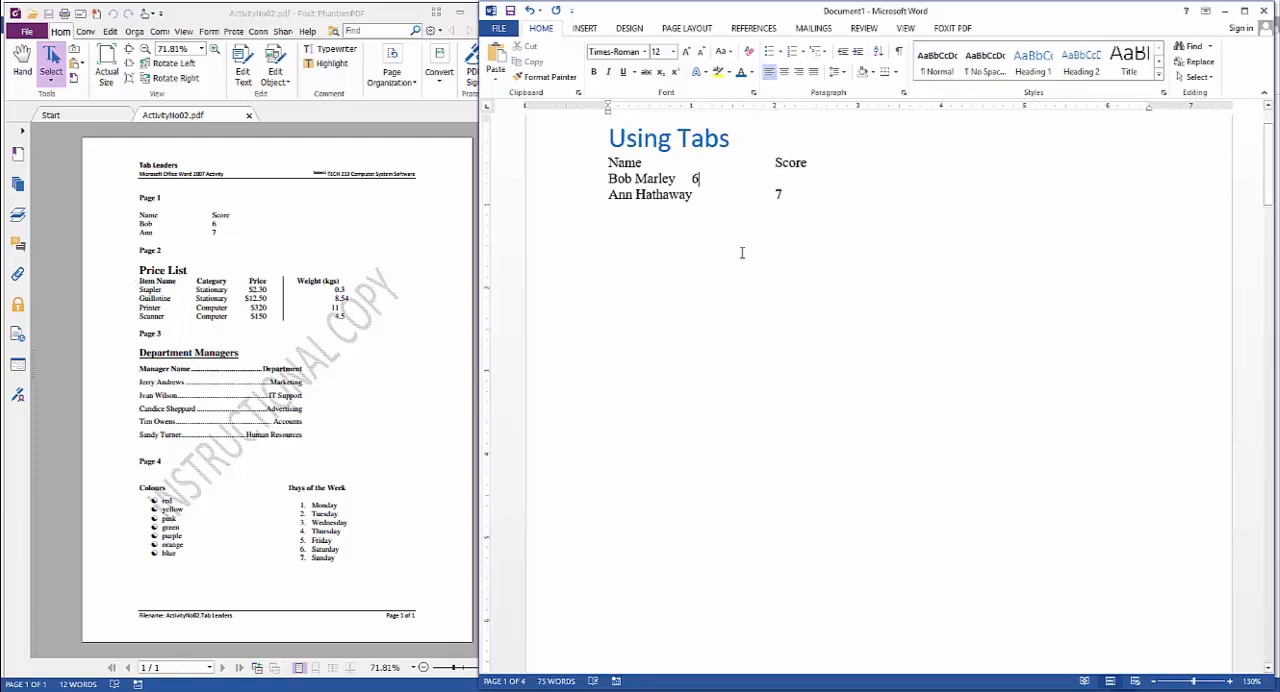
# Go to the Price List on page 2 and show the formatting marks
pyautogui.scroll(-10, 751, 286)
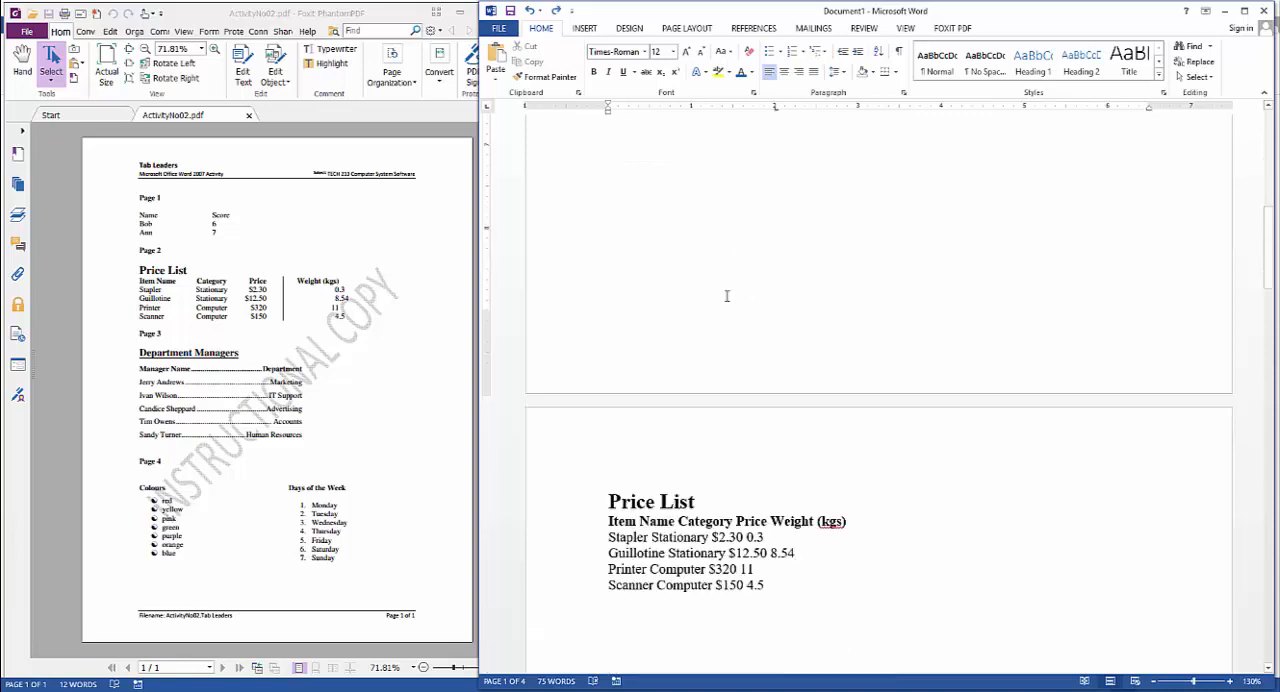
pyautogui.moveTo(607, 293); pyautogui.dragTo(855, 385)
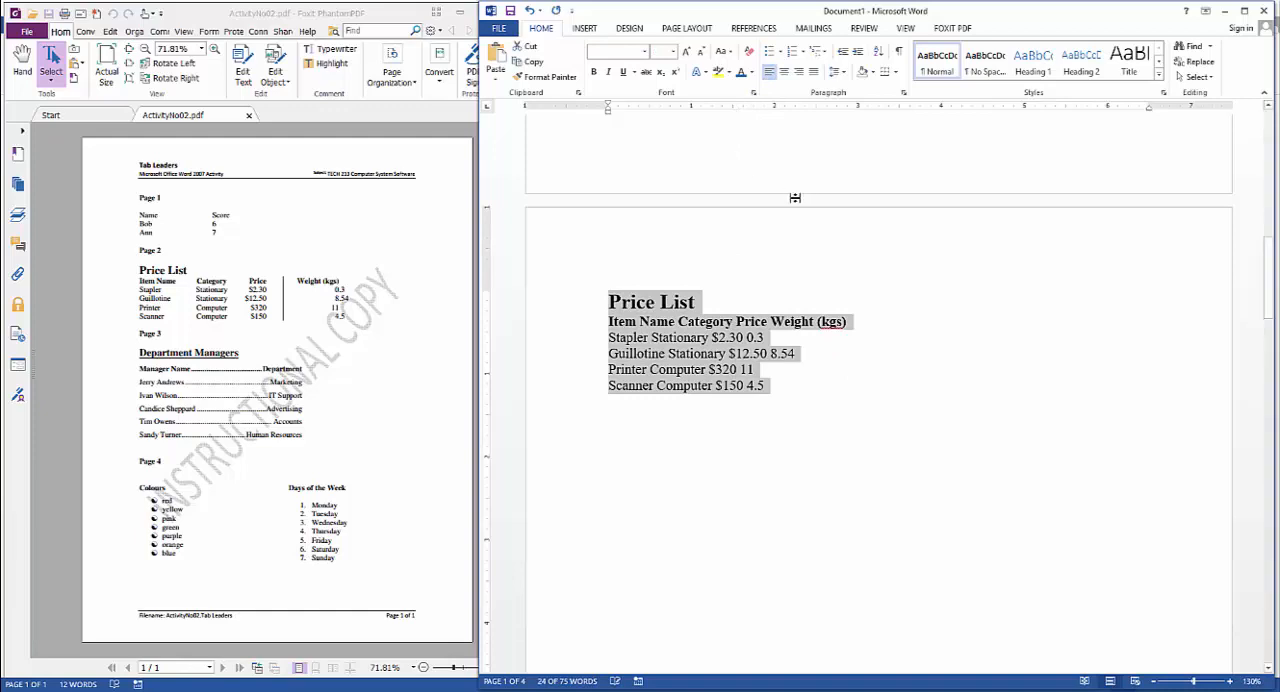
pyautogui.click(798, 373)
pyautogui.moveTo(607, 293); pyautogui.dragTo(800, 391)
pyautogui.click(800, 391)
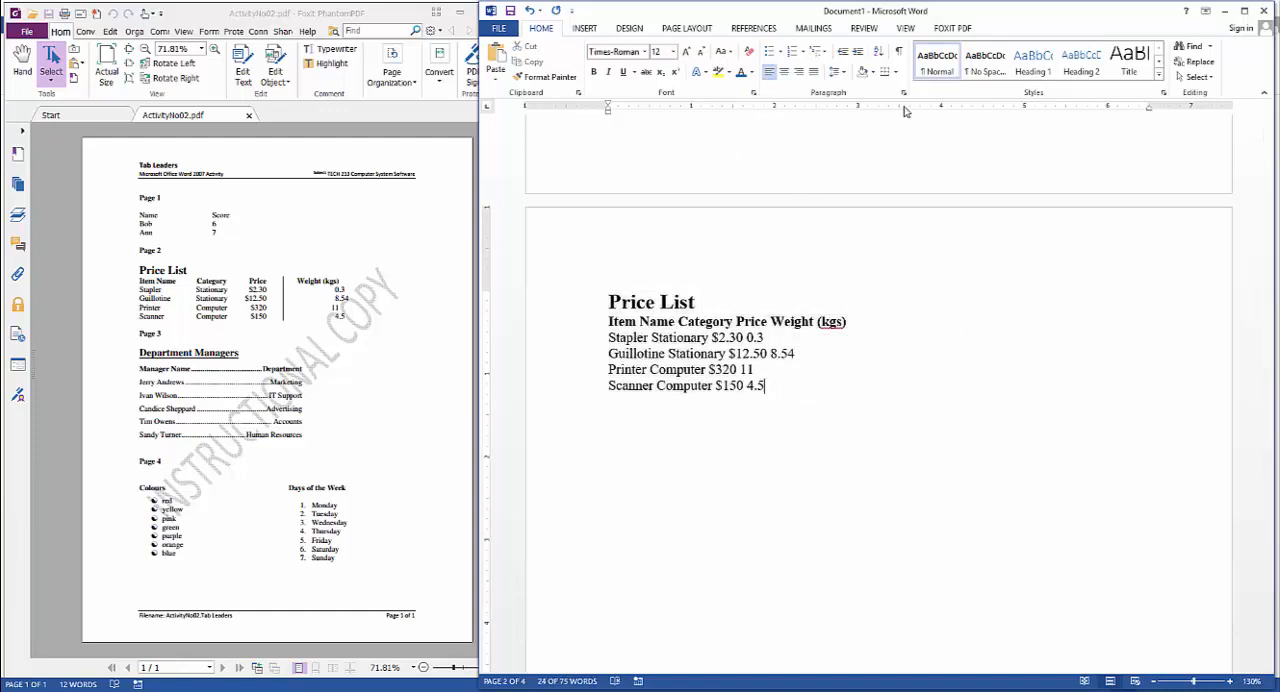
pyautogui.click(899, 53)
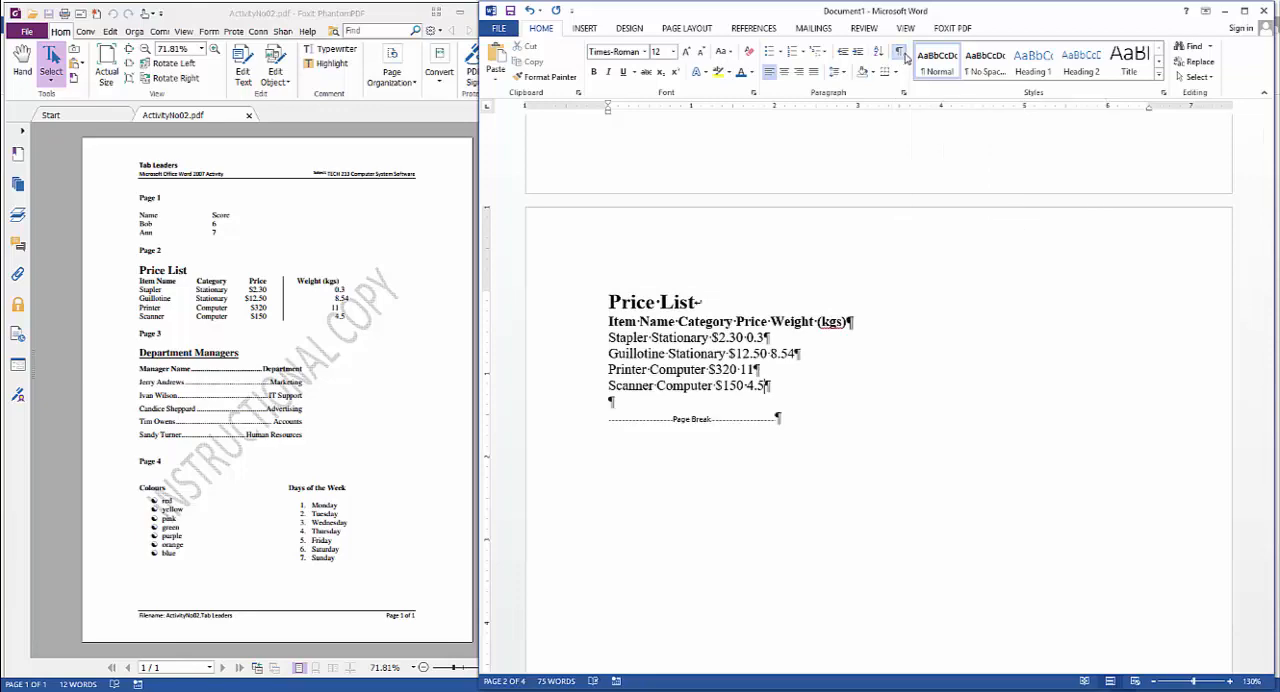
# Replace the manual line break after the Price List heading with a paragraph break
pyautogui.scroll(6, 816, 372)
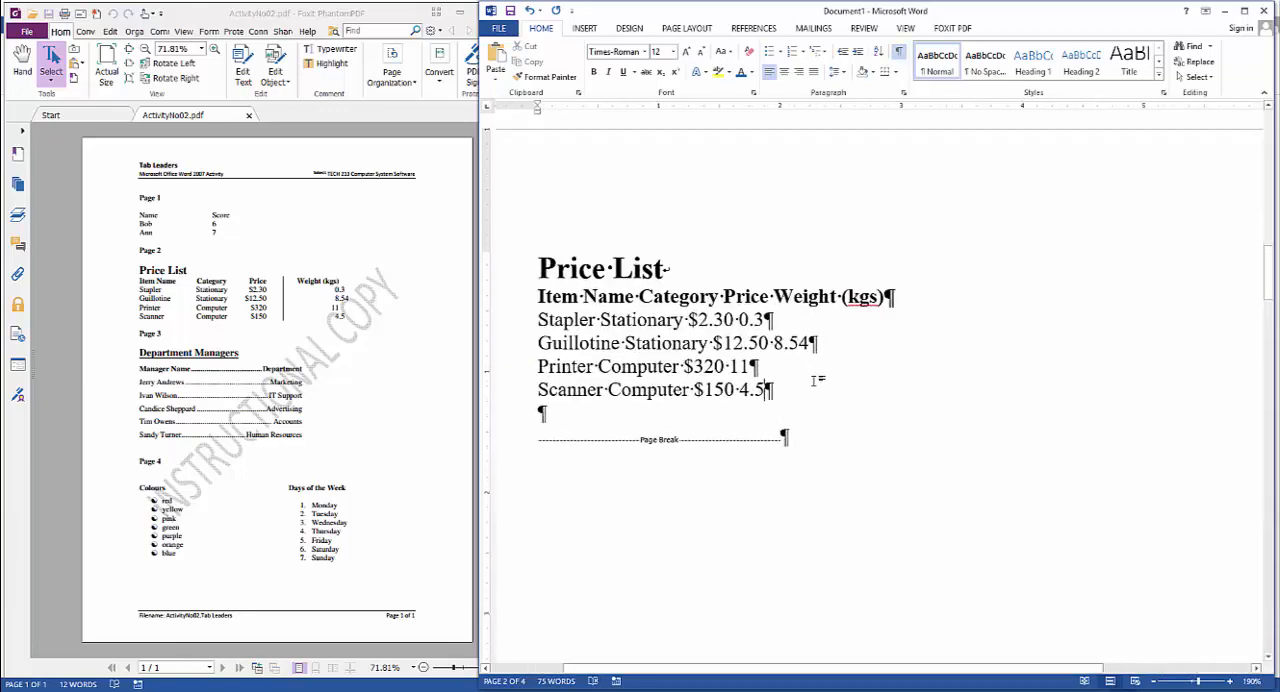
pyautogui.click(697, 261)
pyautogui.press('Delete')
pyautogui.press('Return')
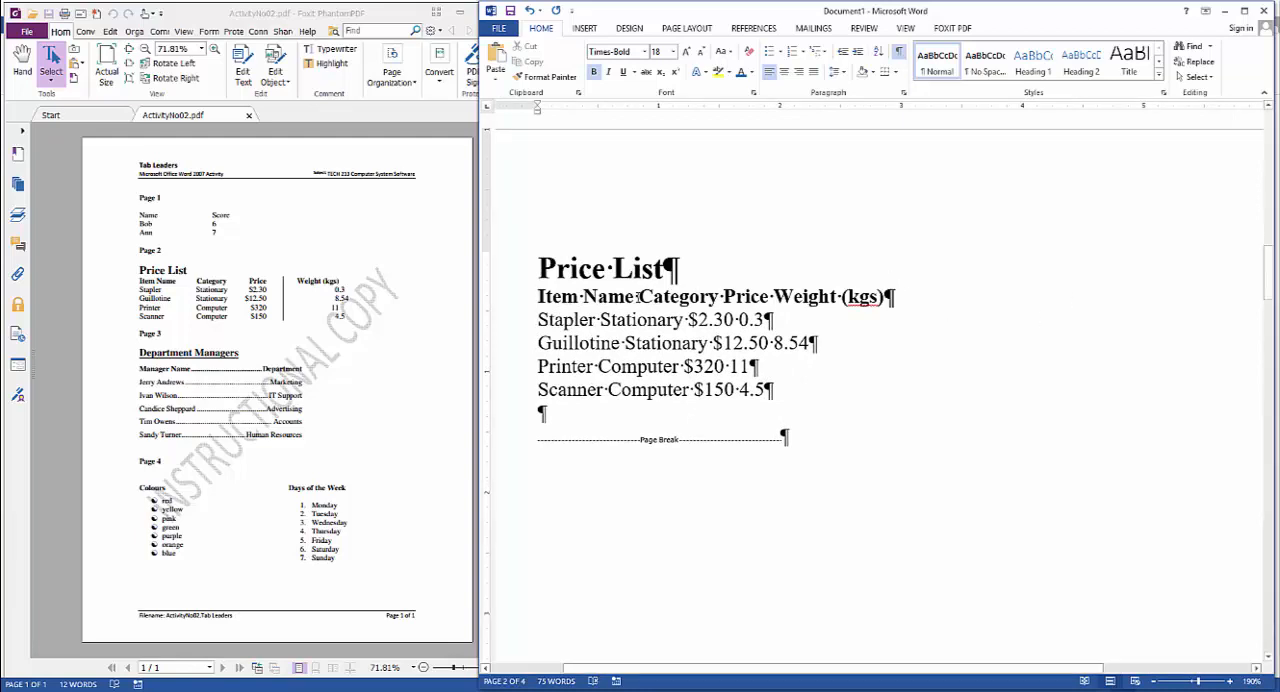
# Replace the spaces between the Item Name, Category, Price and Weight (kgs) headings with tabs
pyautogui.moveTo(634, 296); pyautogui.dragTo(640, 296)
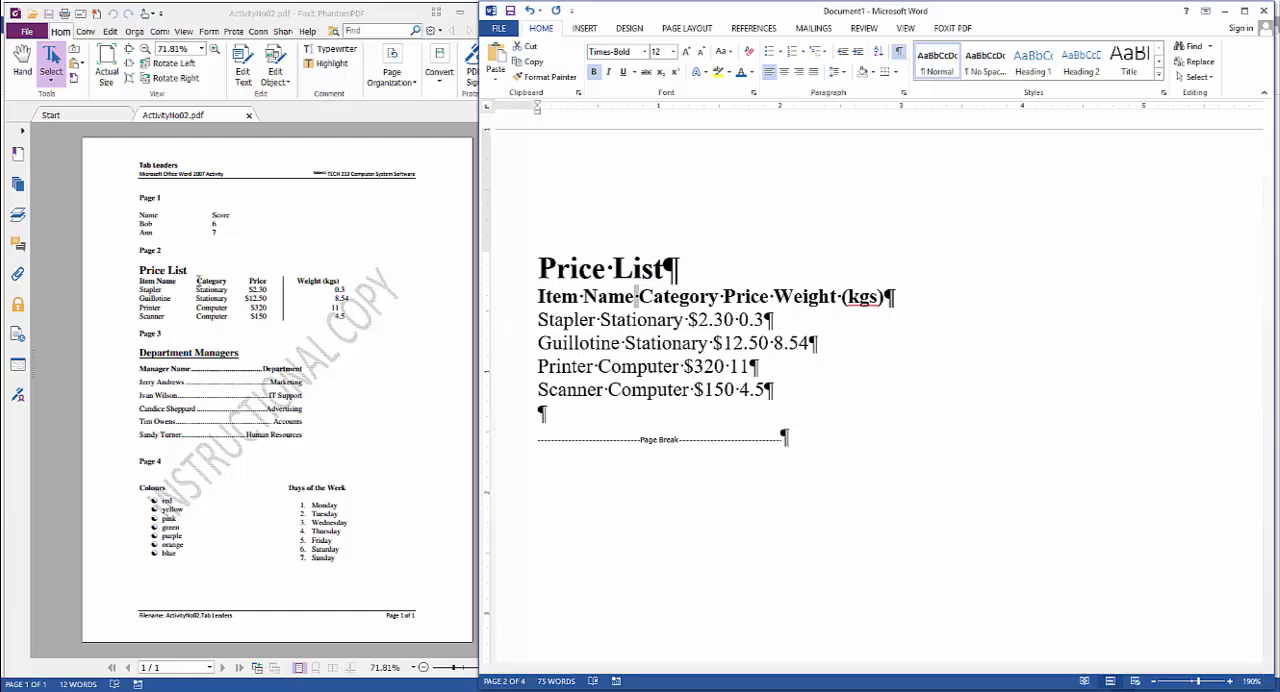
pyautogui.press('Tab')
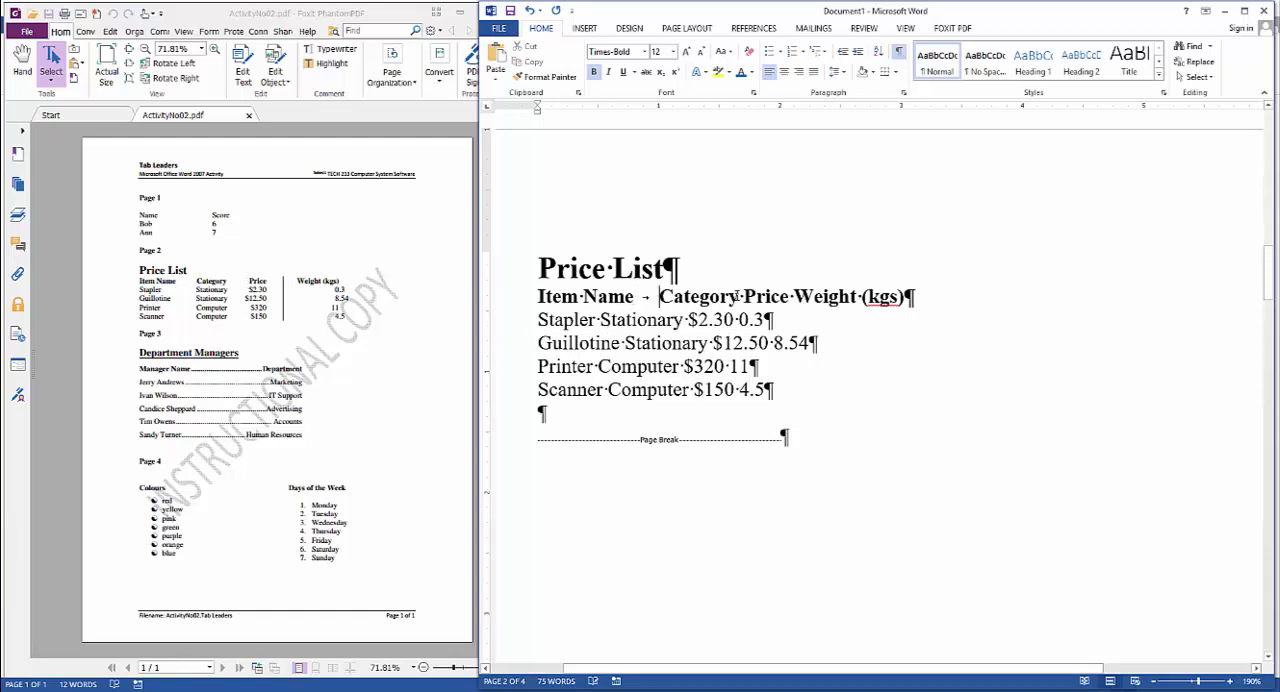
pyautogui.click(743, 296)
pyautogui.press('Tab')
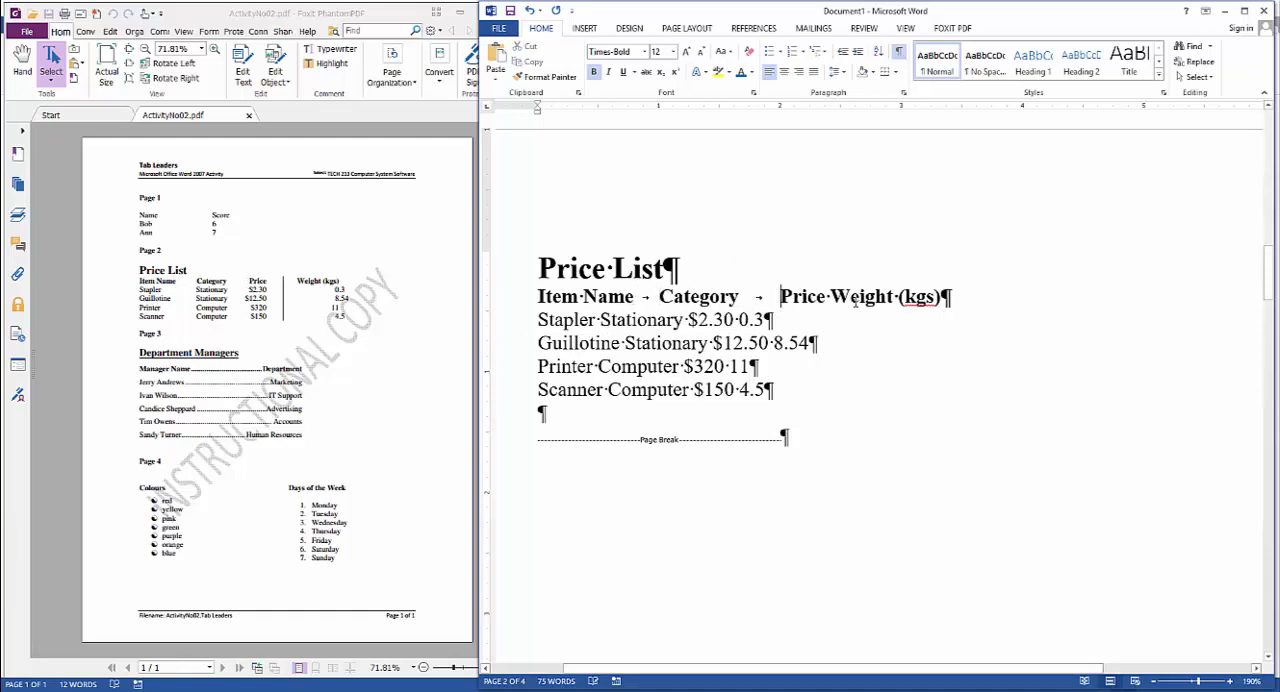
pyautogui.moveTo(833, 297); pyautogui.dragTo(826, 297)
pyautogui.press('Tab')
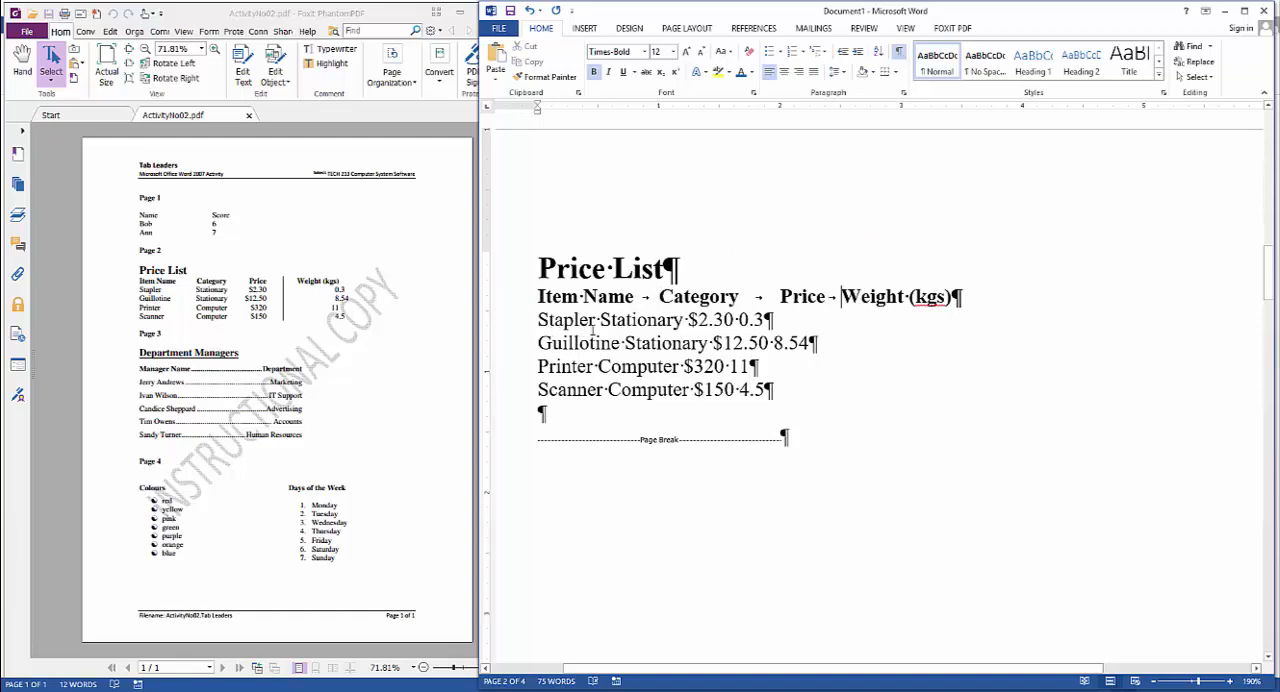
# Replace the spaces between the entries in the Stapler row with tabs
pyautogui.moveTo(596, 321); pyautogui.dragTo(602, 321)
pyautogui.press('Tab')
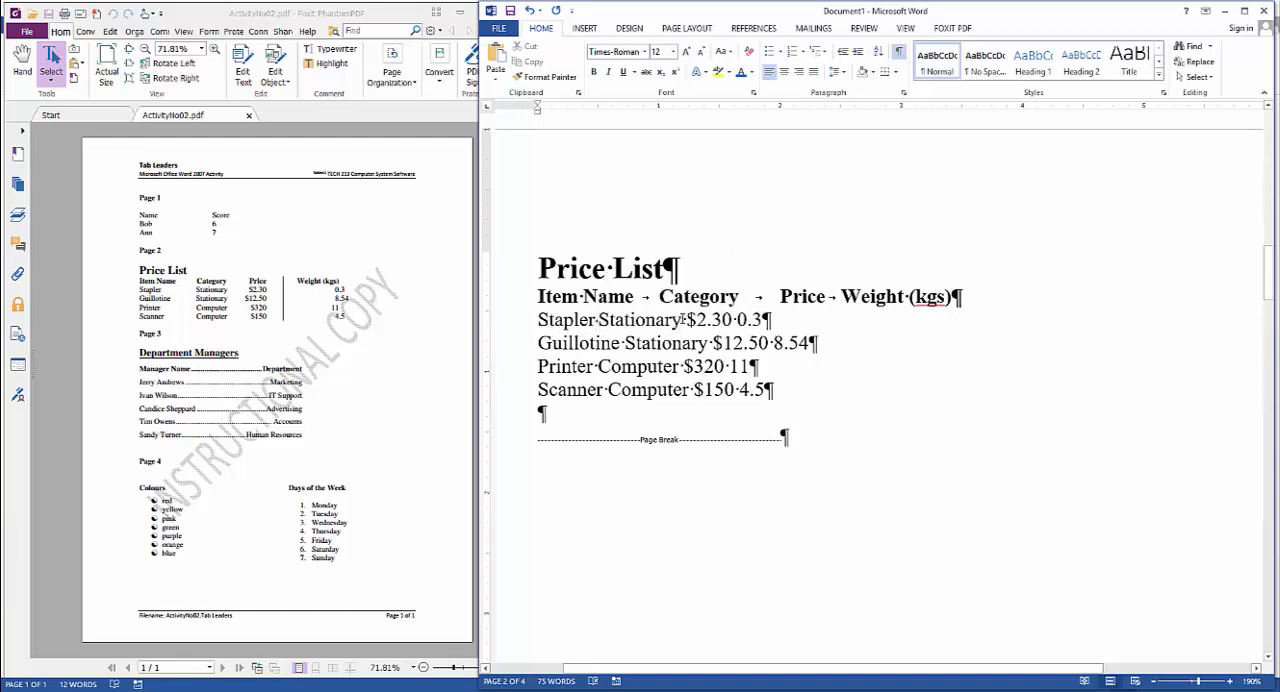
pyautogui.moveTo(682, 320); pyautogui.dragTo(687, 322)
pyautogui.press('Tab')
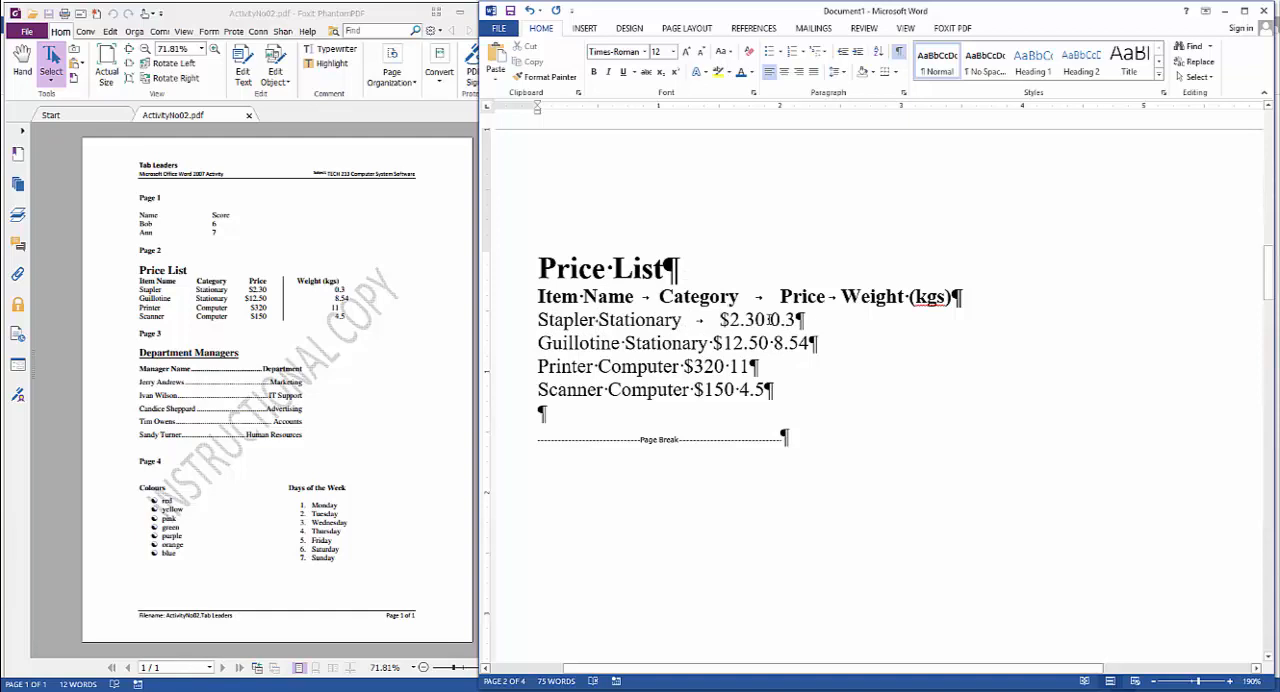
pyautogui.moveTo(765, 321); pyautogui.dragTo(771, 321)
pyautogui.press('Tab')
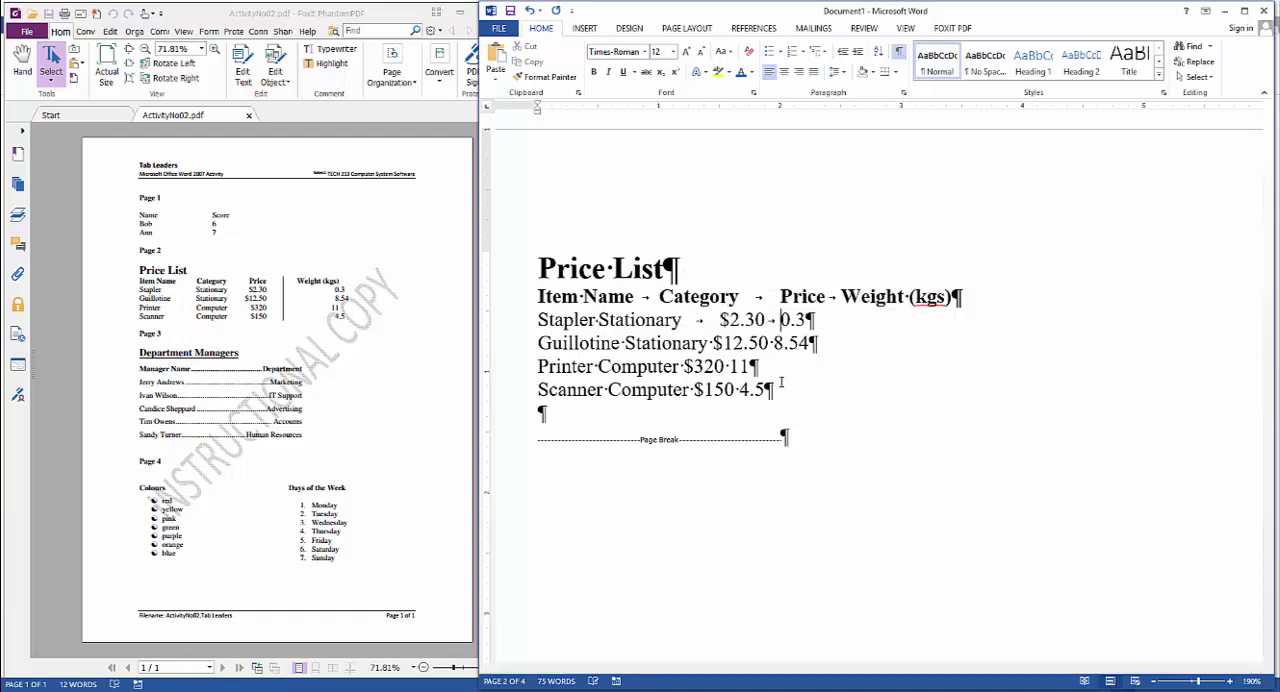
# Separate the Guillotine row's item, category, price and weight with tabs instead of spaces
pyautogui.moveTo(617, 343); pyautogui.dragTo(623, 343)
pyautogui.press('Tab')
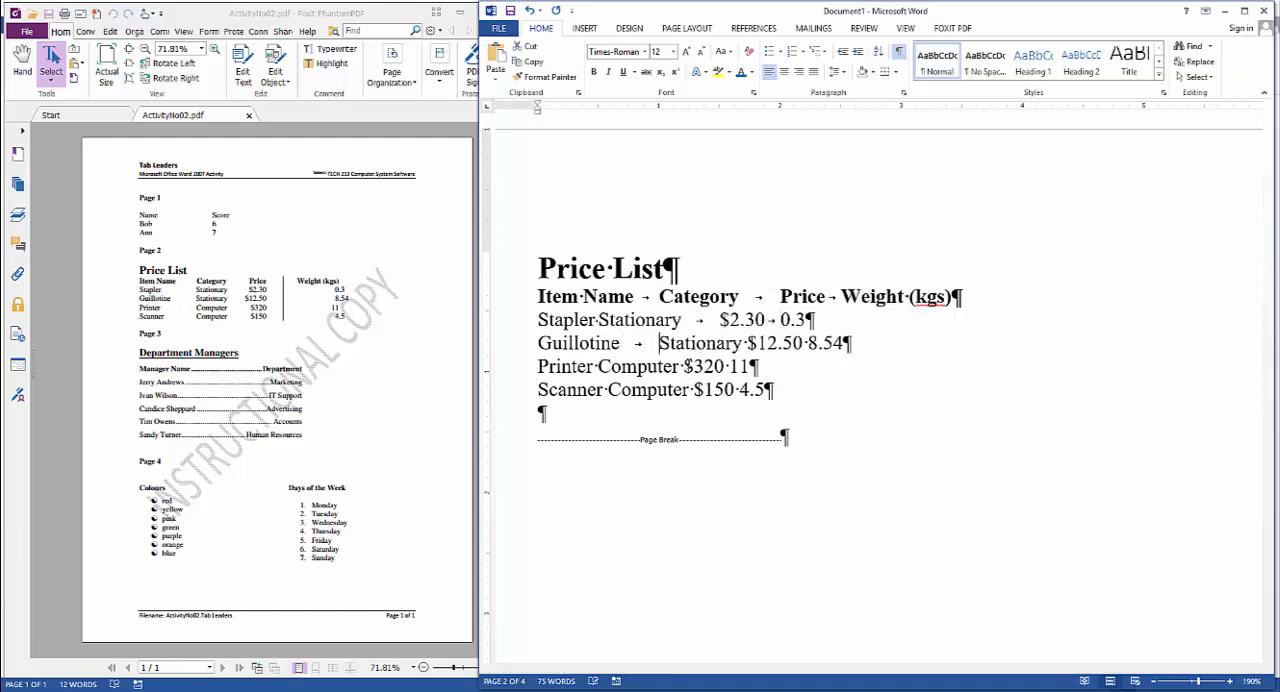
pyautogui.moveTo(742, 343); pyautogui.dragTo(748, 343)
pyautogui.press('Tab')
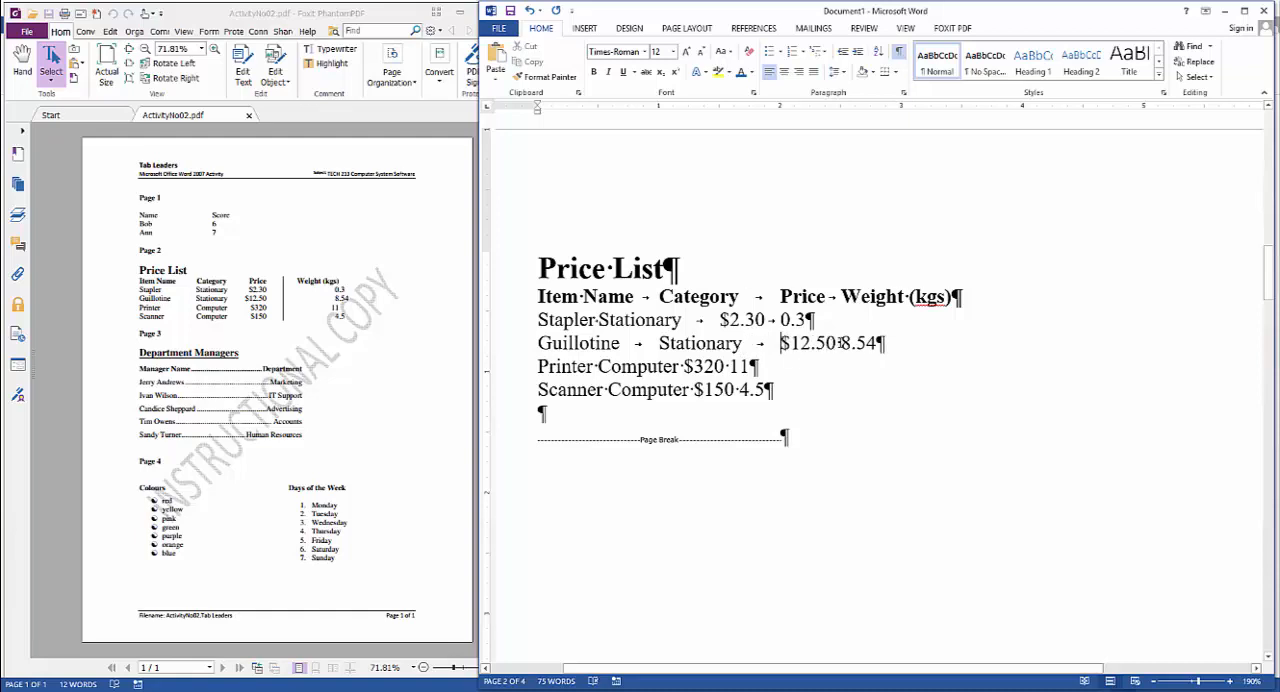
pyautogui.click(840, 343)
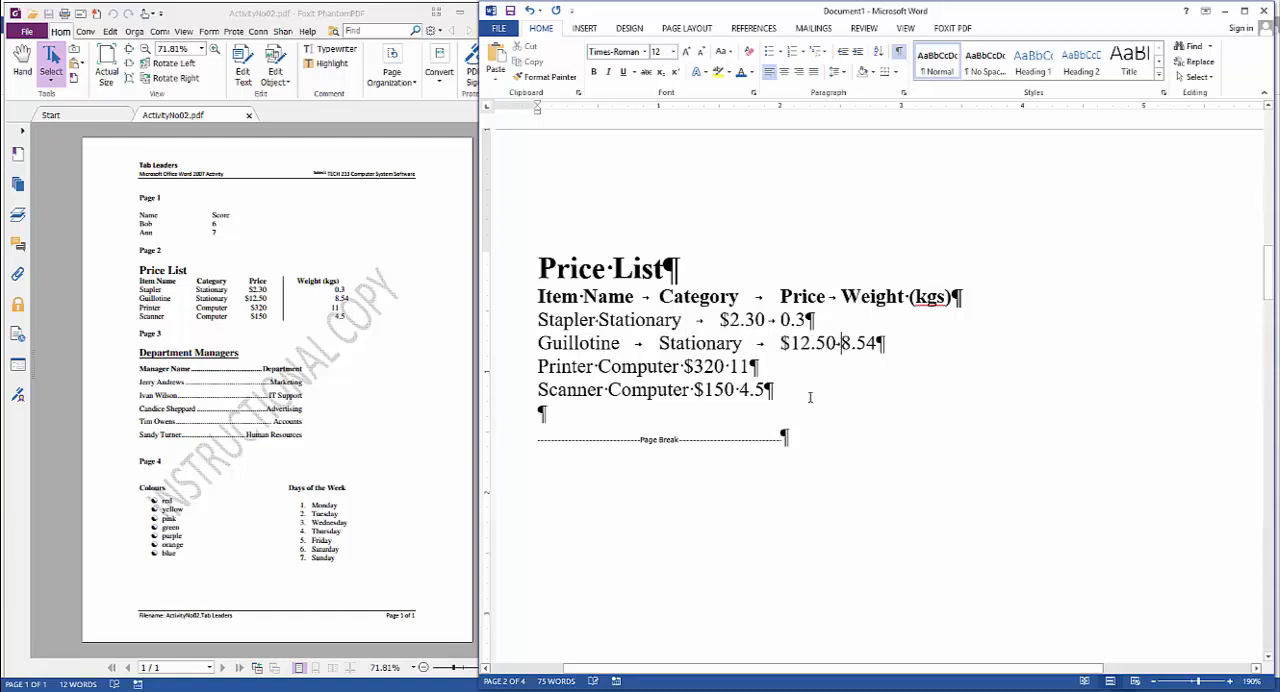
# Separate the Printer row's item, category, price and weight with tabs instead of spaces
pyautogui.click(598, 366)
pyautogui.moveTo(723, 366); pyautogui.dragTo(731, 366)
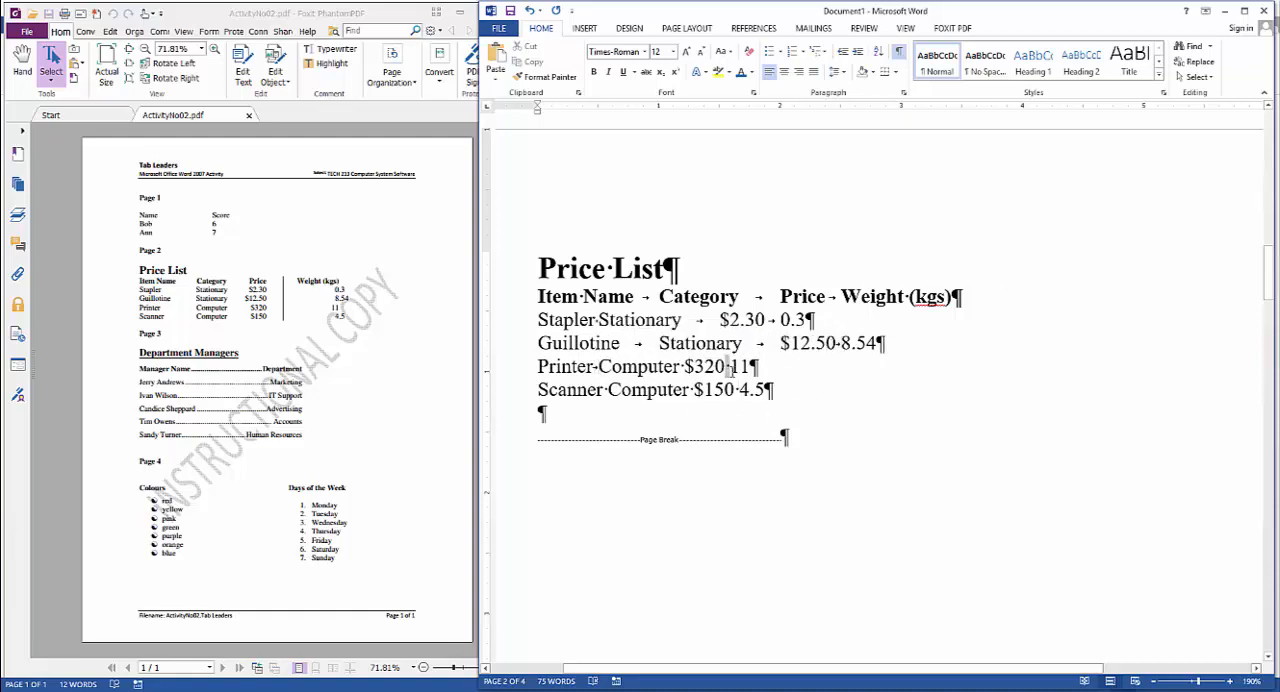
pyautogui.press('Tab')
pyautogui.click(681, 366)
pyautogui.press('Tab')
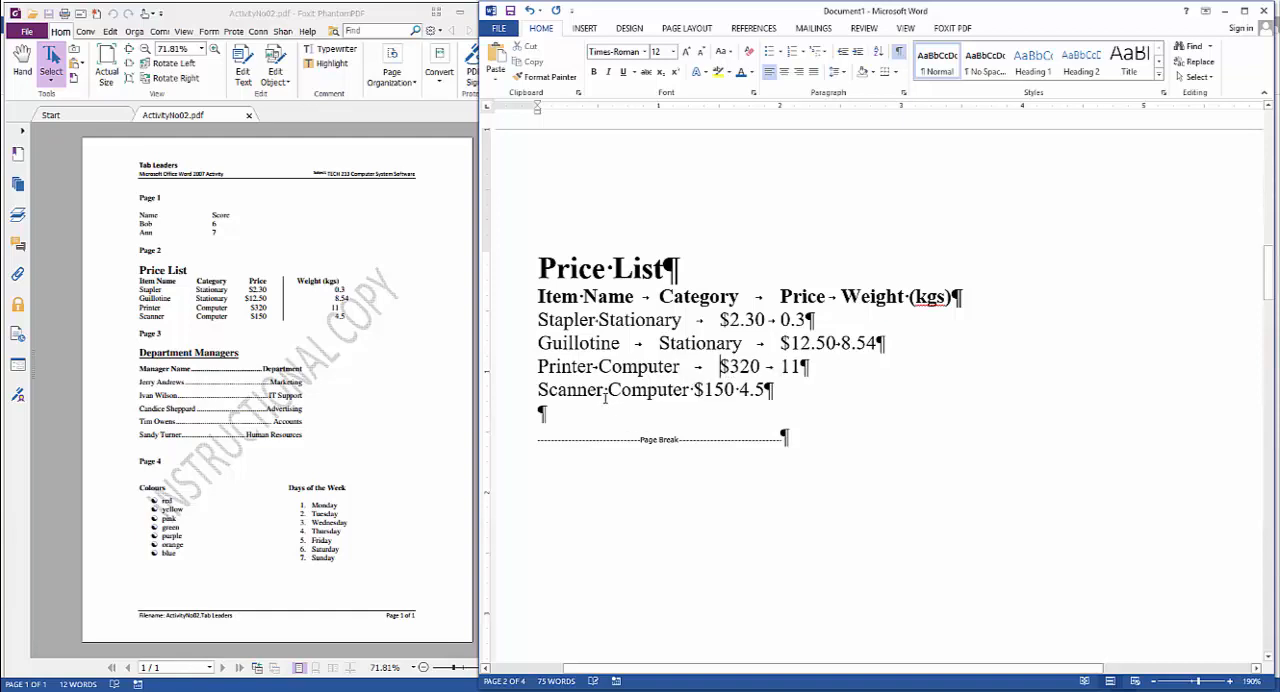
# Replace the spaces between the Scanner row's item, category, price and weight with tabs
pyautogui.moveTo(603, 390); pyautogui.dragTo(609, 390)
pyautogui.press('Tab')
pyautogui.moveTo(741, 390); pyautogui.dragTo(824, 390)
pyautogui.press('Tab')
pyautogui.click(822, 390)
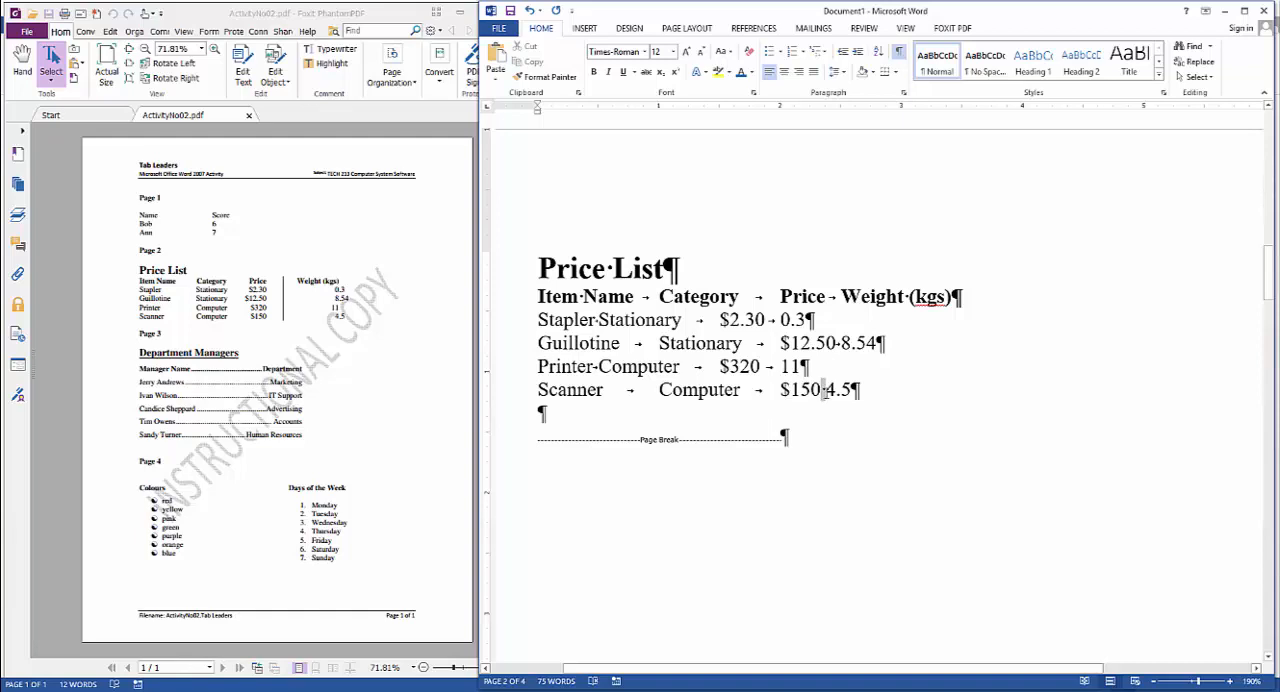
pyautogui.press('Tab')
# Delete the blank line between the Scanner row and the page break
pyautogui.moveTo(533, 296); pyautogui.dragTo(886, 400)
pyautogui.click(591, 417)
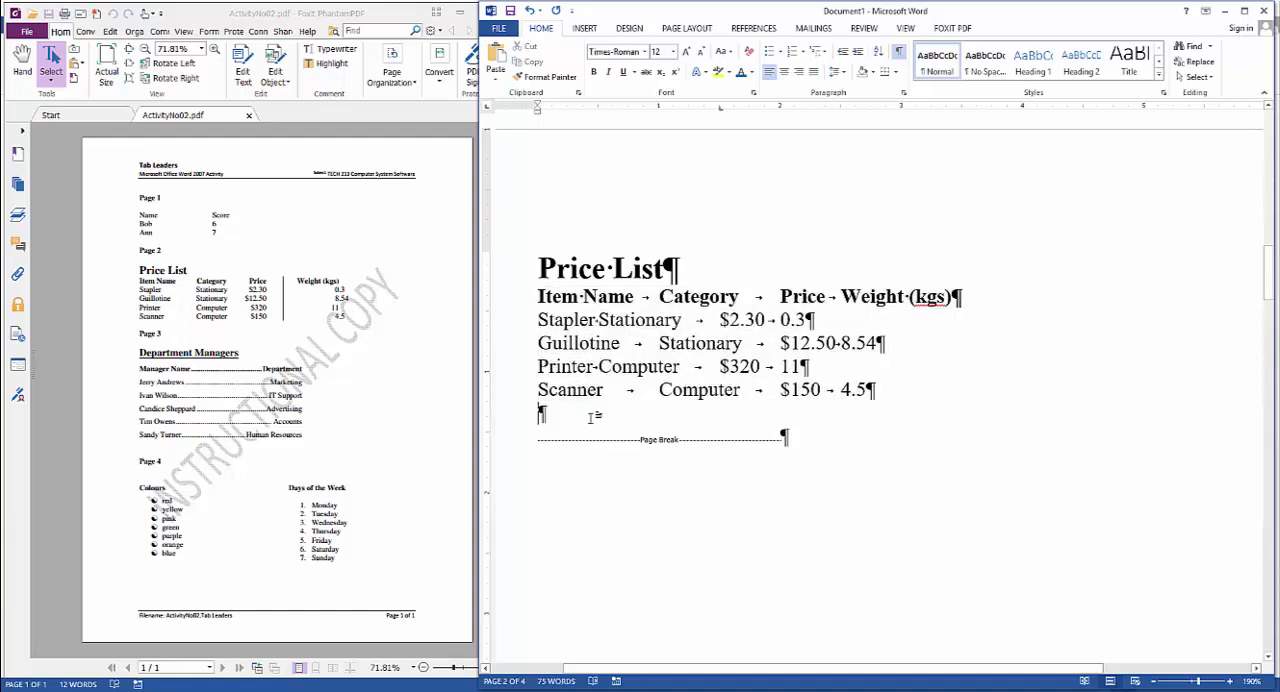
pyautogui.press('BackSpace')
# Set left tab stops at 2", 3.5" and 5" for the Price List's column headings and four item rows
pyautogui.moveTo(537, 296); pyautogui.dragTo(882, 392)
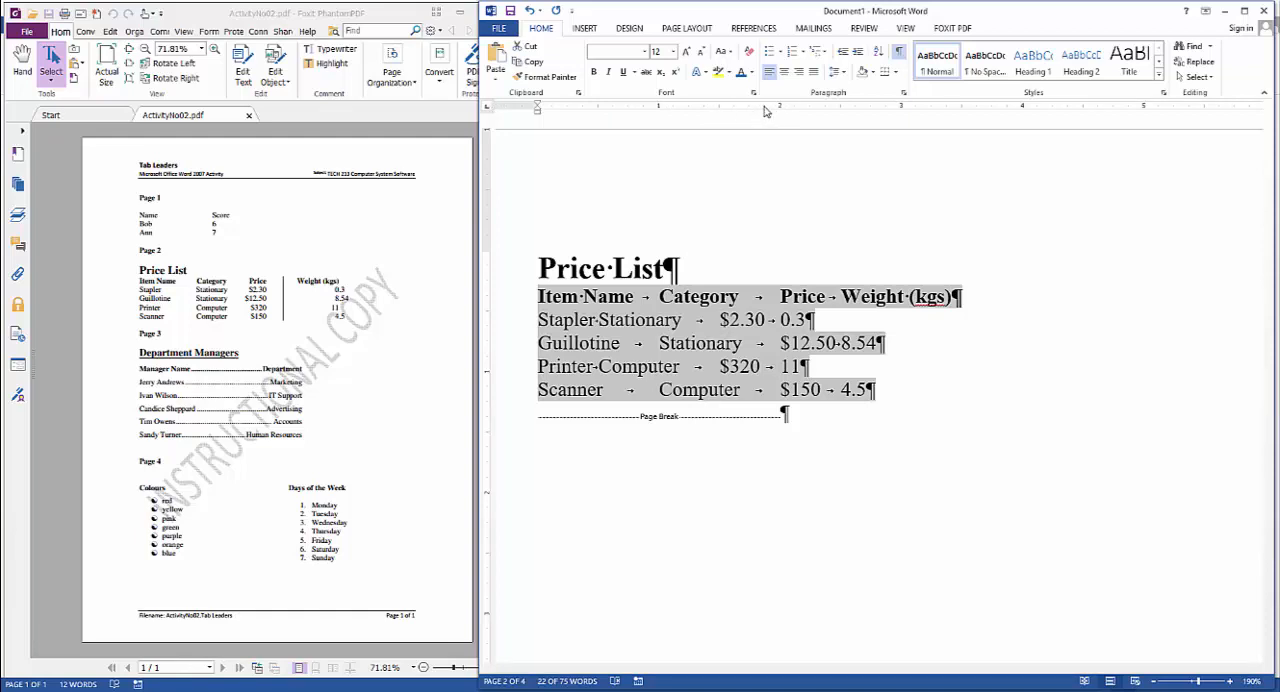
pyautogui.scroll(-4, 788, 277)
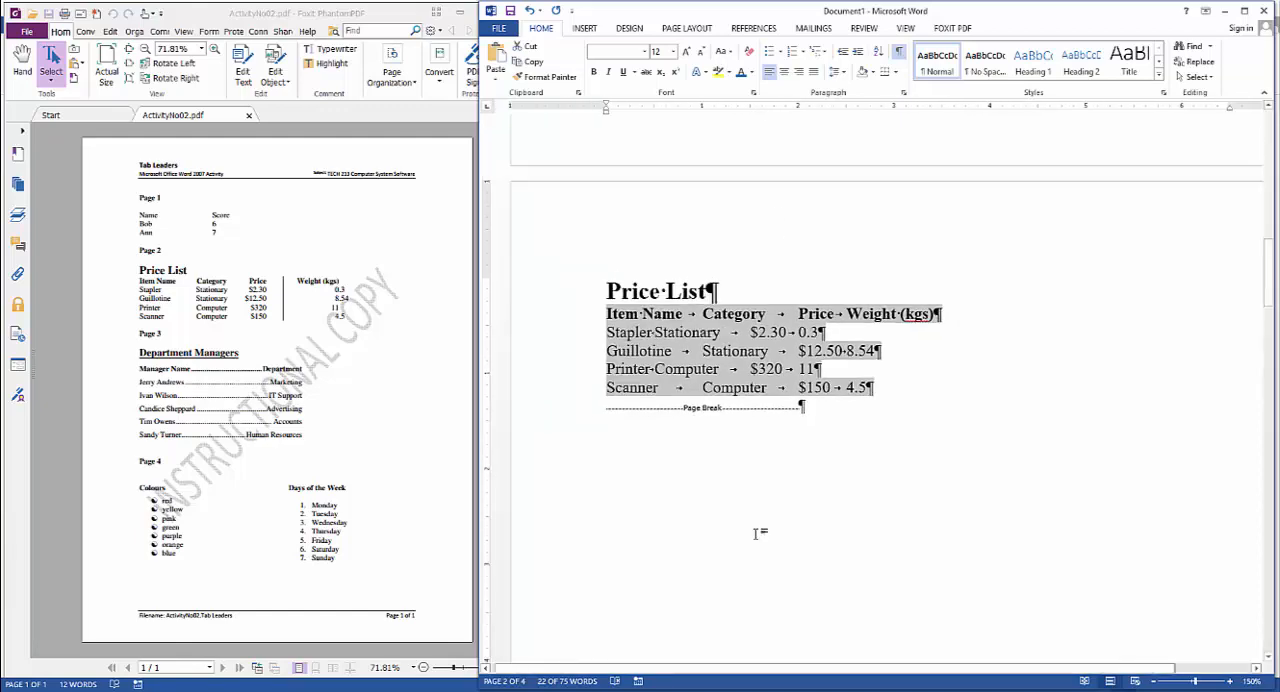
pyautogui.moveTo(790, 672); pyautogui.dragTo(857, 680)
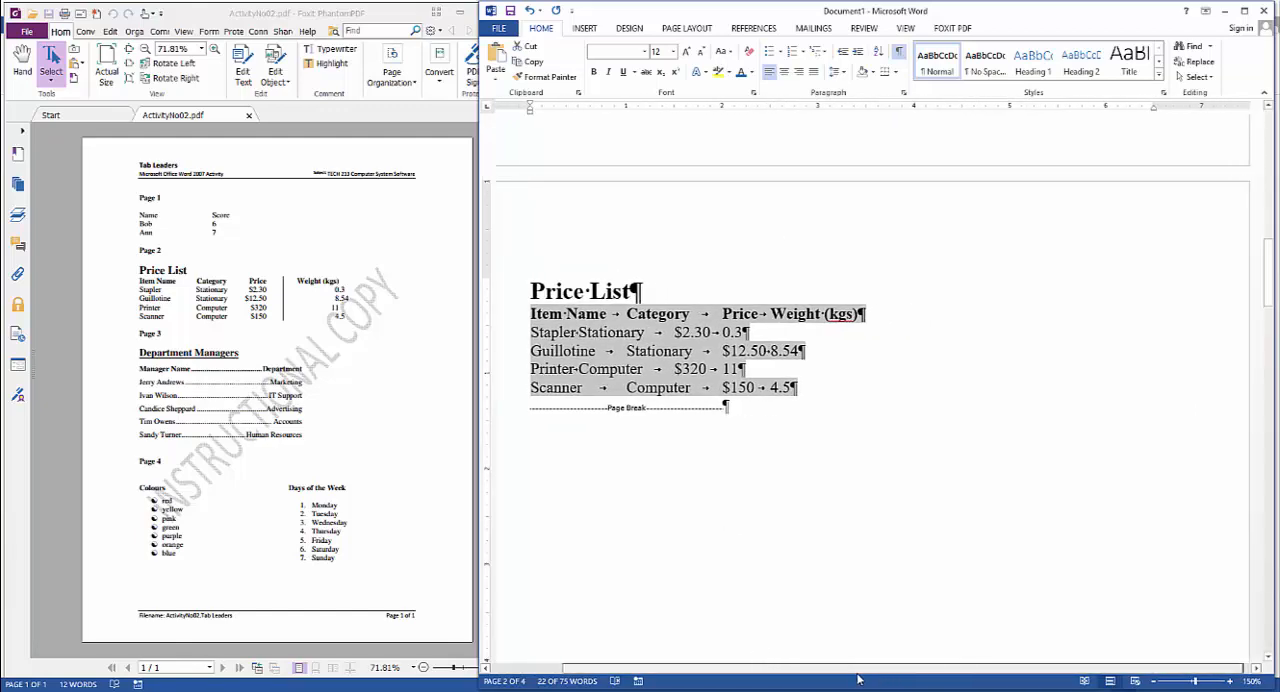
pyautogui.click(722, 108)
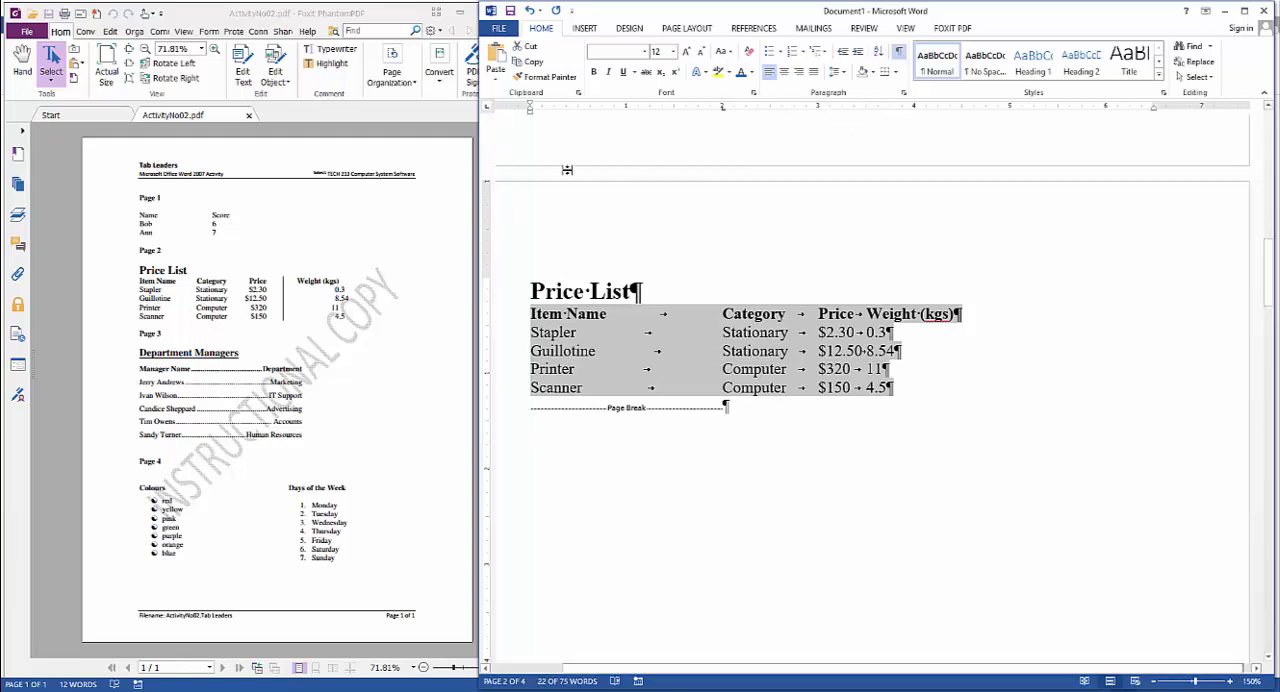
pyautogui.click(868, 109)
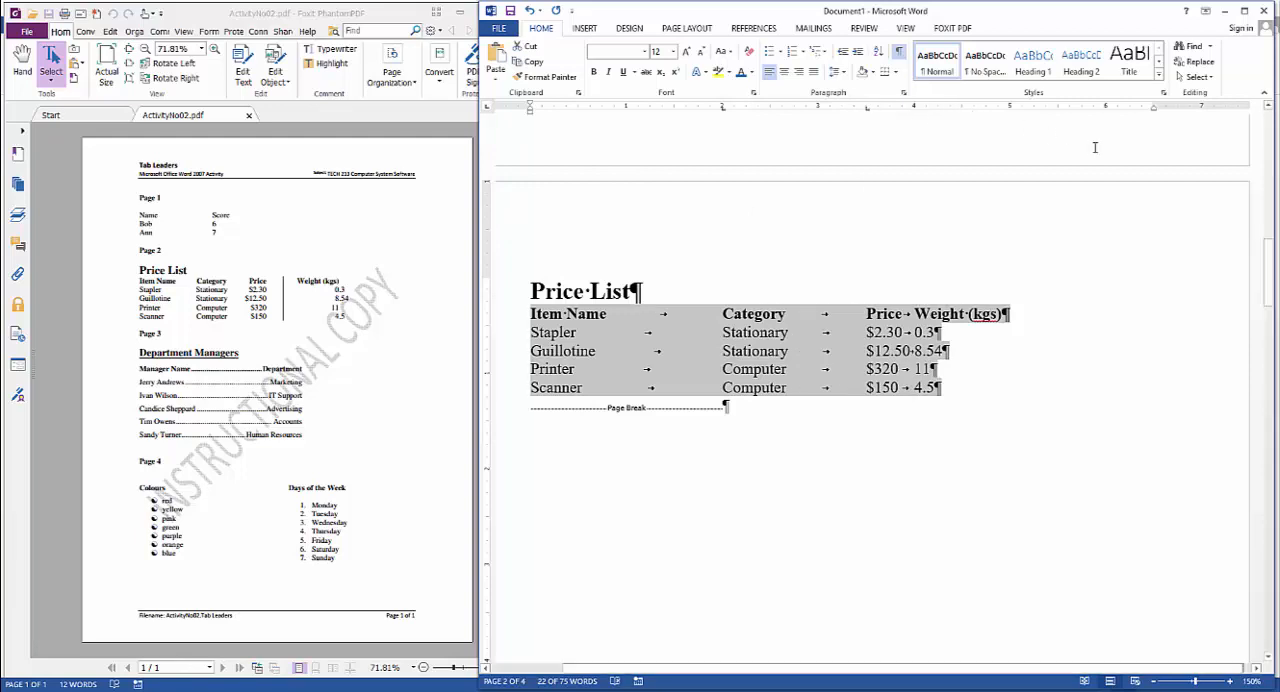
pyautogui.click(1060, 109)
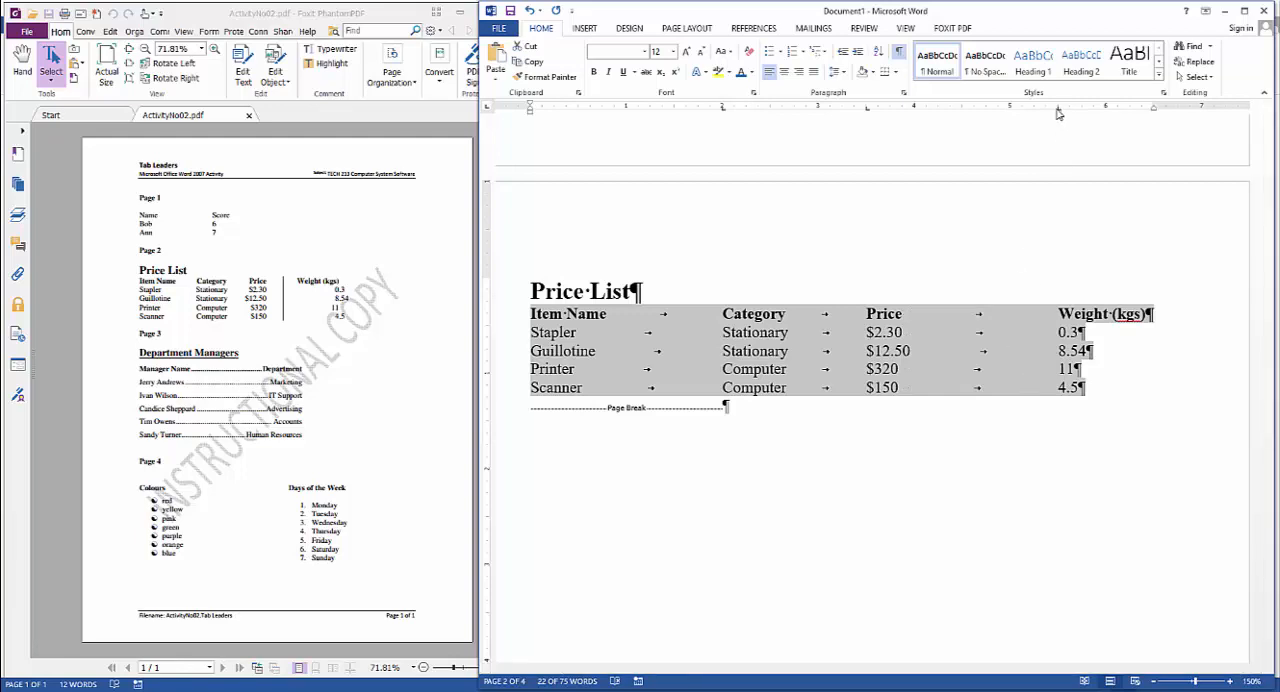
pyautogui.moveTo(1058, 113); pyautogui.dragTo(1012, 118)
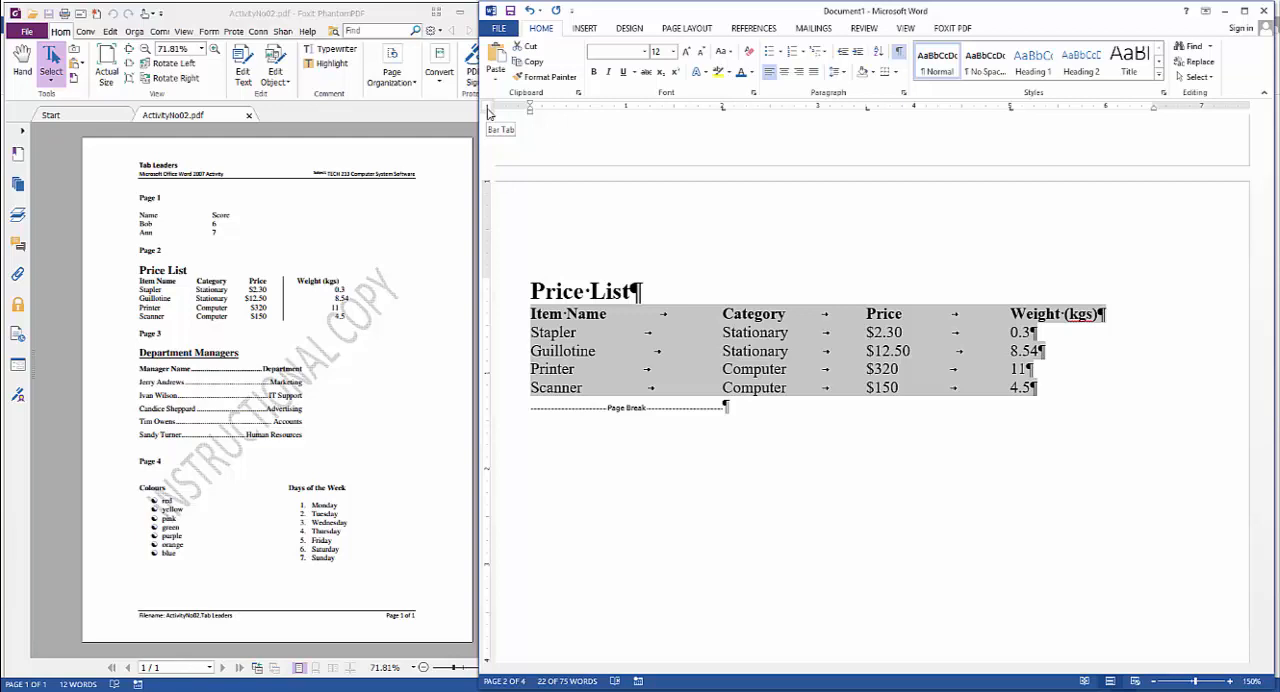
# Add a bar tab at about 4.25" between the Price and Weight columns and move the weight tab stop to about 4.6"
pyautogui.click(962, 111)
pyautogui.moveTo(962, 111)
pyautogui.mouseDown()
pyautogui.moveTo(939, 111)
pyautogui.moveTo(1005, 111)
pyautogui.moveTo(975, 111)
pyautogui.mouseUp()
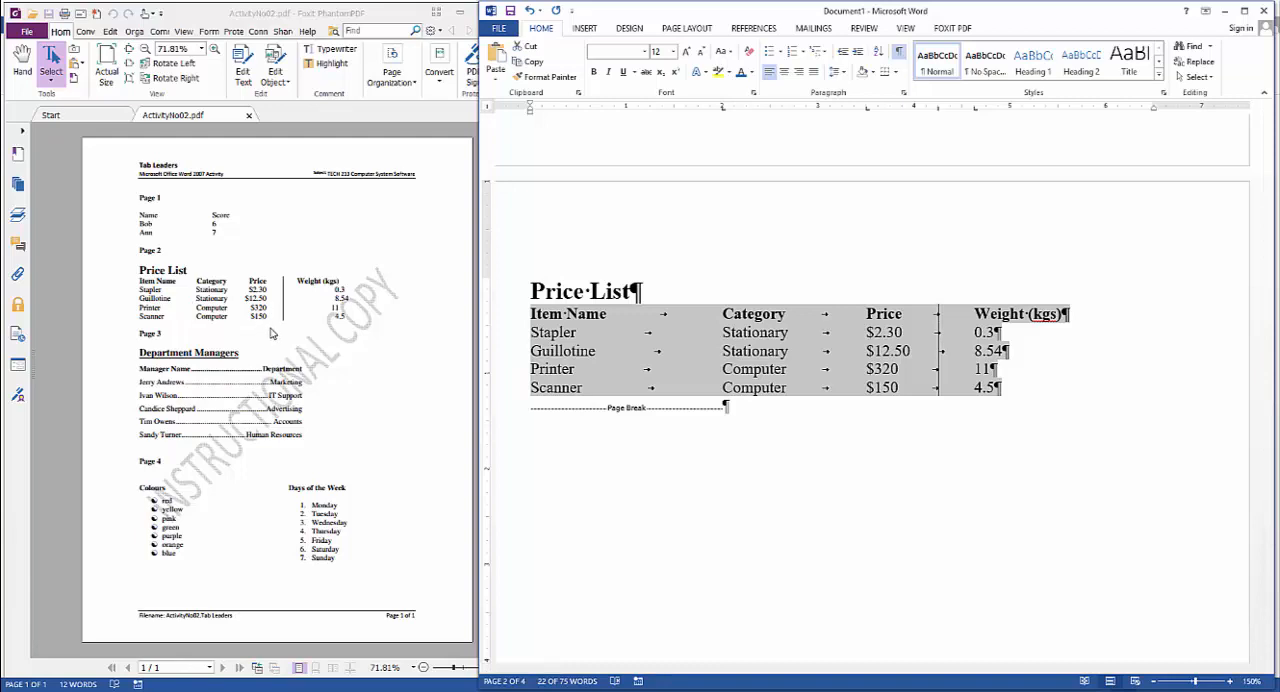
pyautogui.click(823, 340)
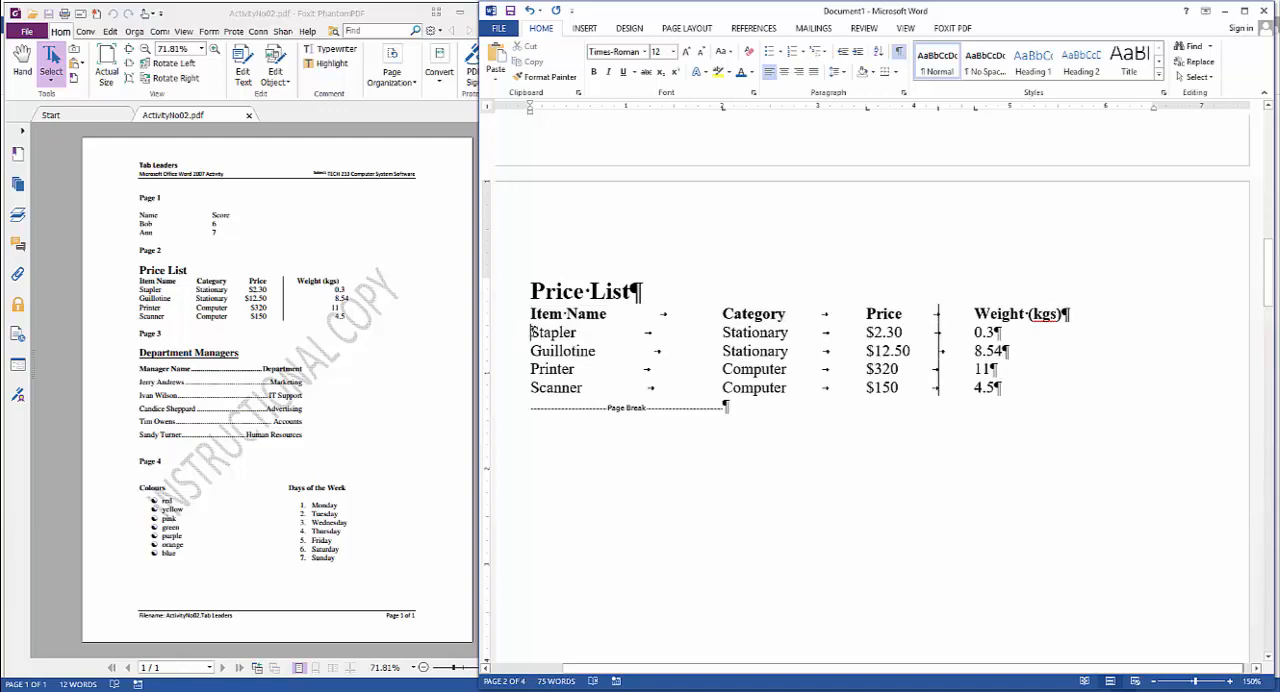
# In the four item rows, align the prices with a right tab at 4" and the weights with a decimal tab at about 5.2"
pyautogui.moveTo(530, 332); pyautogui.dragTo(1038, 391)
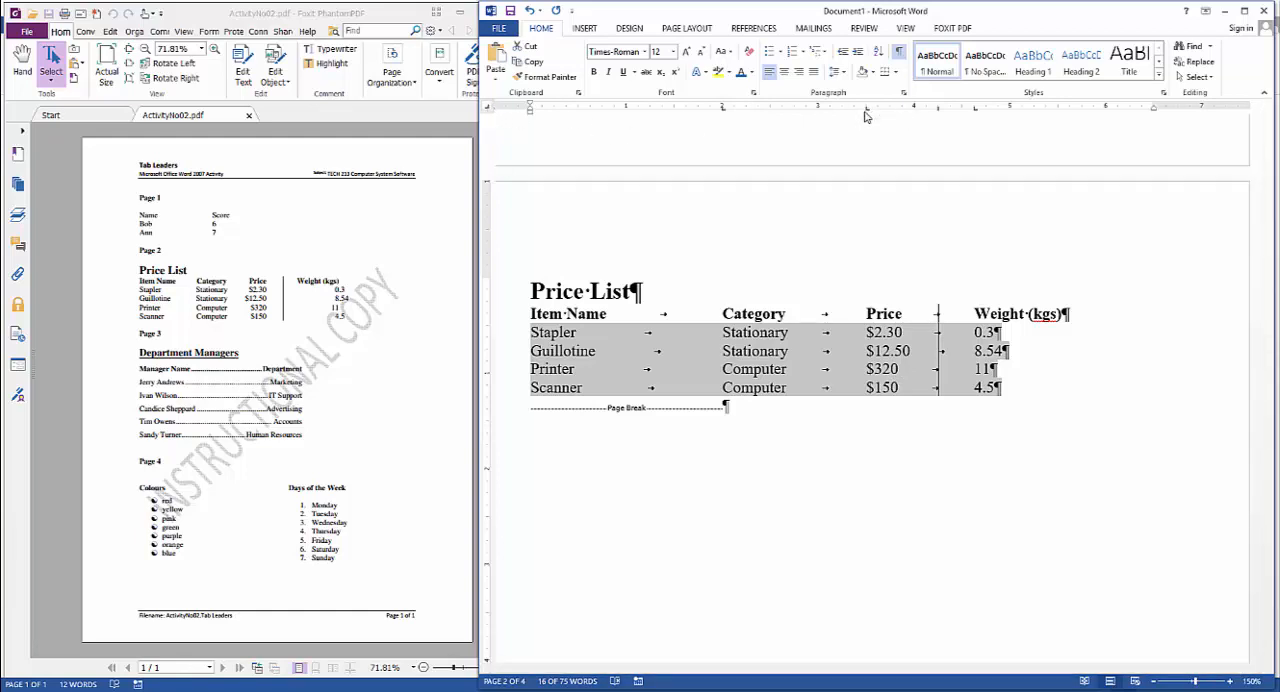
pyautogui.moveTo(866, 108); pyautogui.dragTo(913, 118)
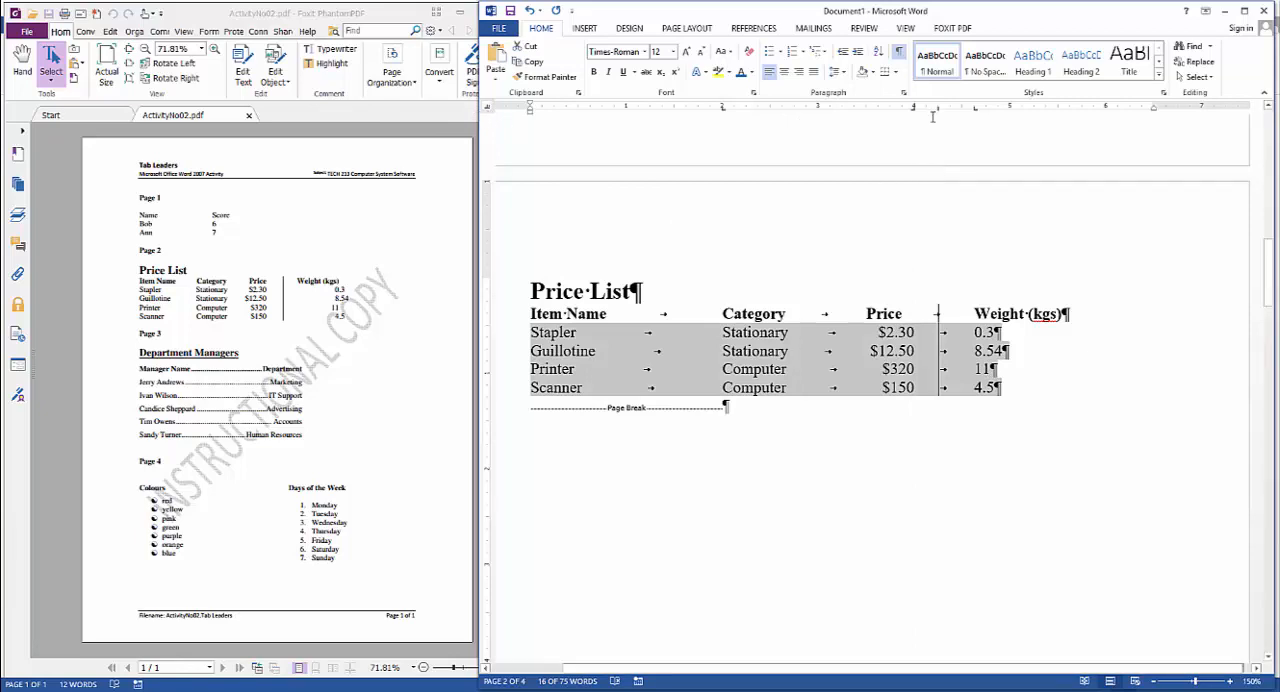
pyautogui.moveTo(974, 115); pyautogui.dragTo(1030, 118)
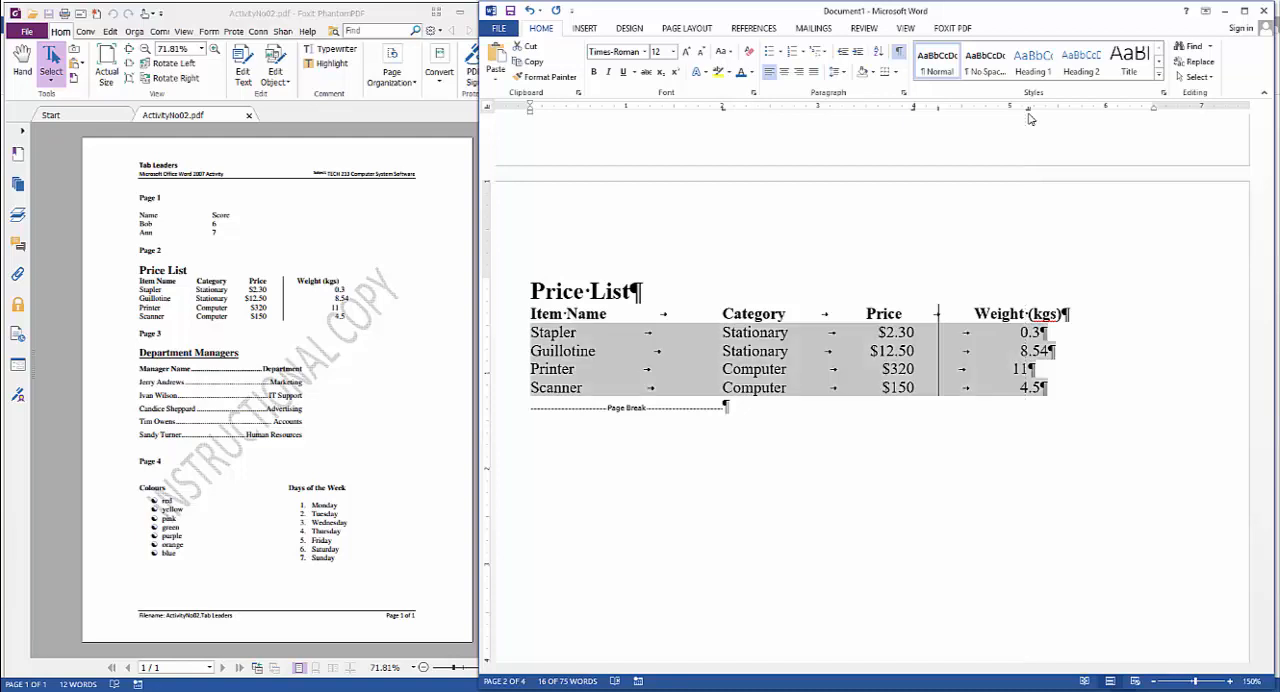
pyautogui.click(1105, 390)
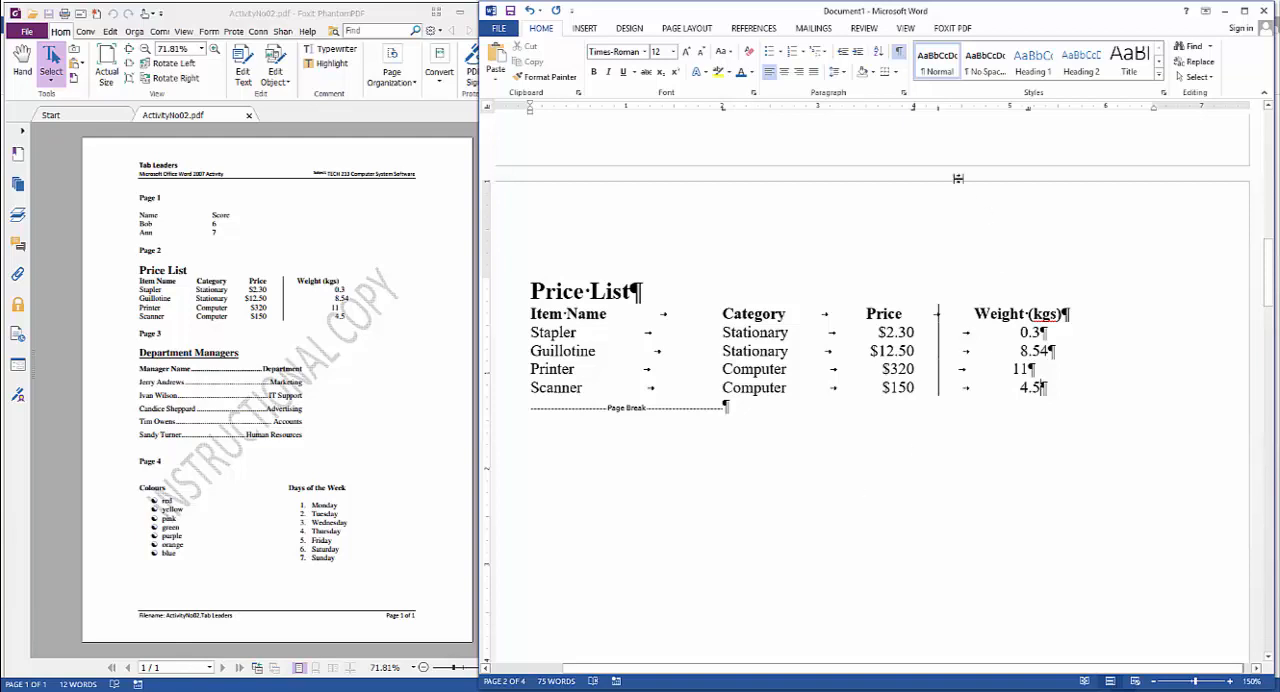
# Hide the formatting marks and check the Price List's layout, especially the alignment of the Printer's weight
pyautogui.click(900, 52)
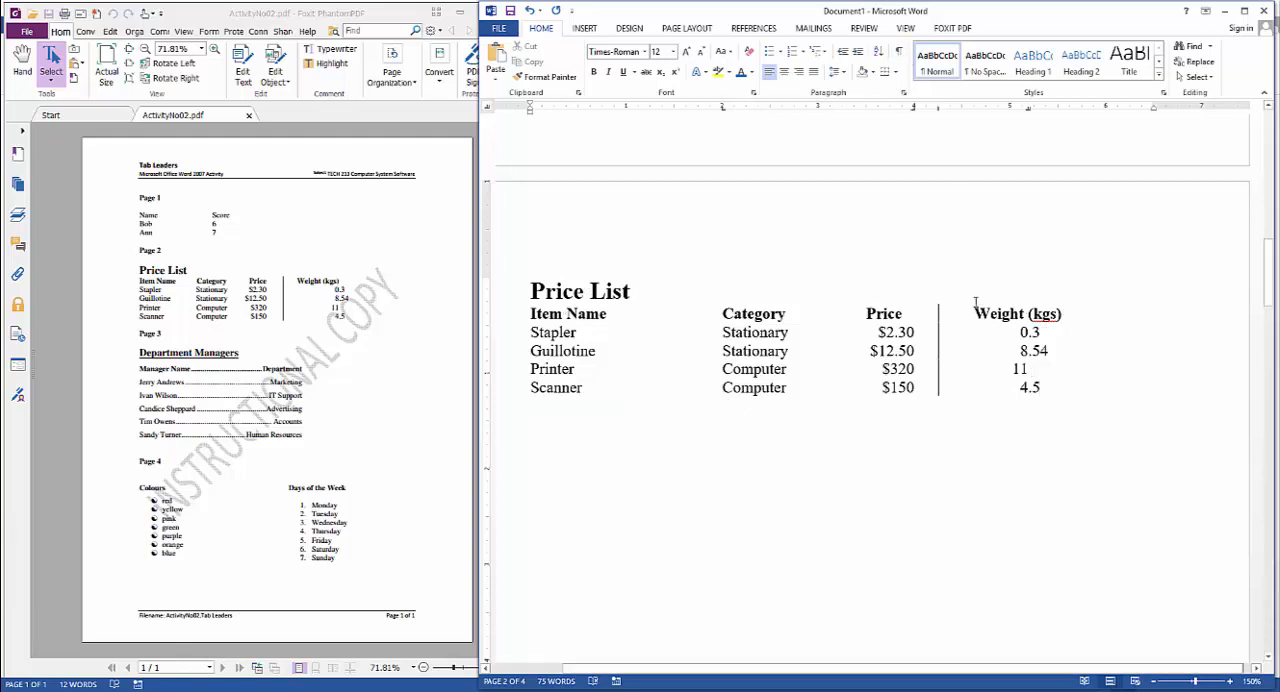
pyautogui.scroll(-1, 1108, 460)
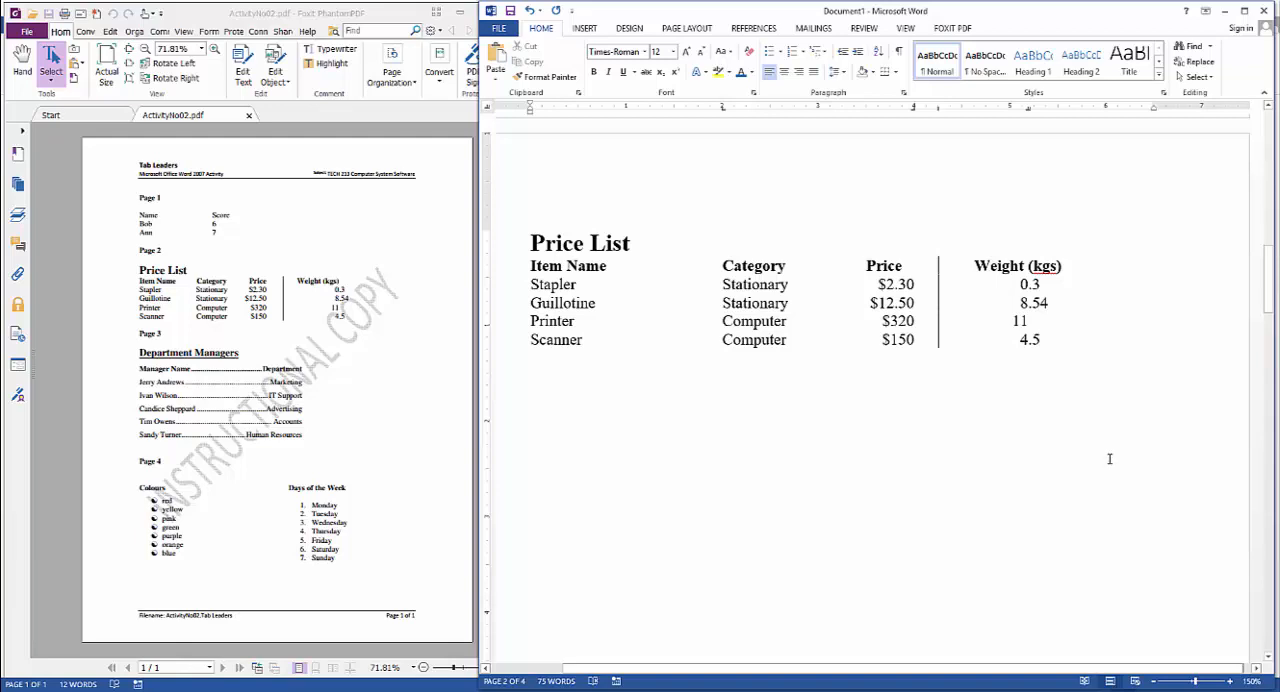
pyautogui.scroll(-1, 828, 412)
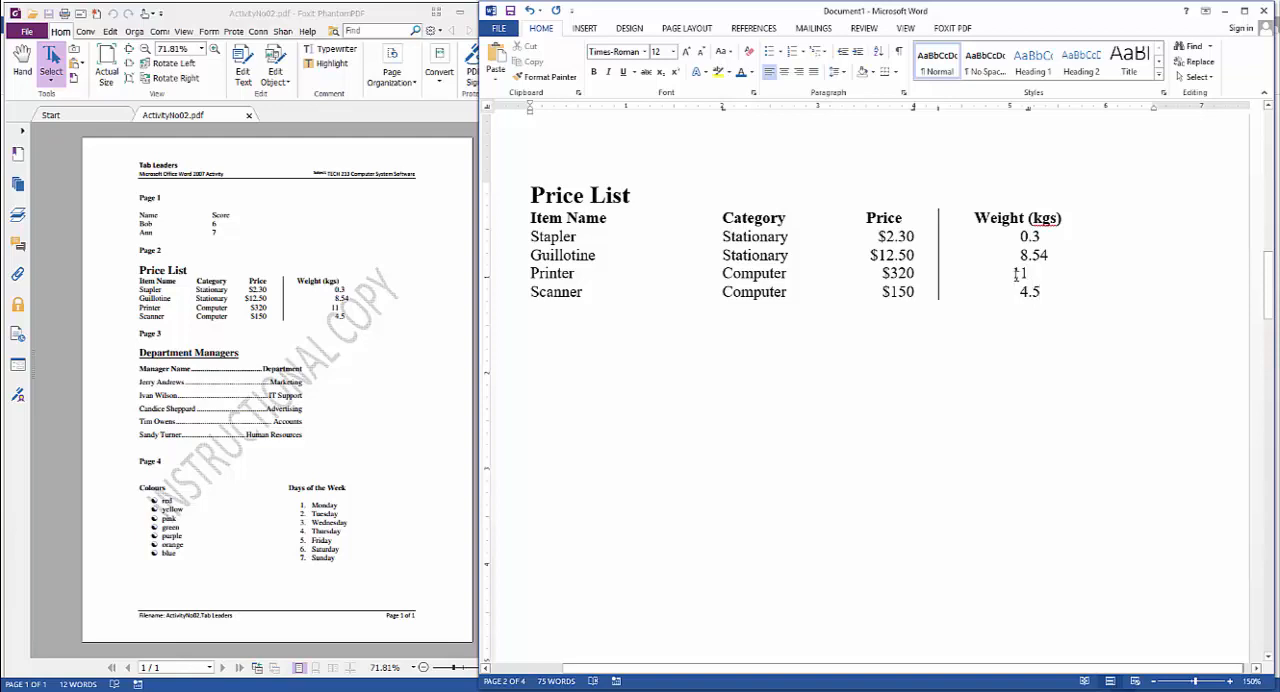
pyautogui.moveTo(1014, 274); pyautogui.dragTo(1024, 274)
pyautogui.click(1028, 278)
pyautogui.doubleClick(1023, 271)
pyautogui.click(1026, 272)
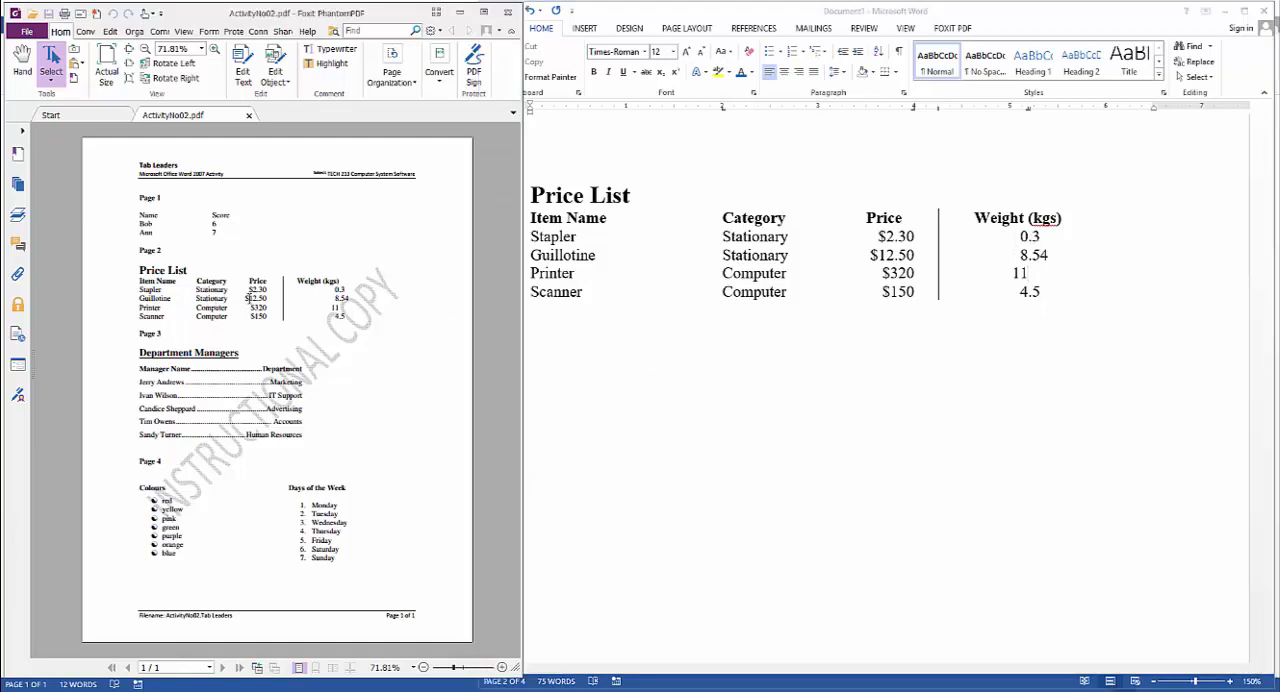
pyautogui.click(535, 194)
pyautogui.moveTo(532, 192); pyautogui.dragTo(647, 372)
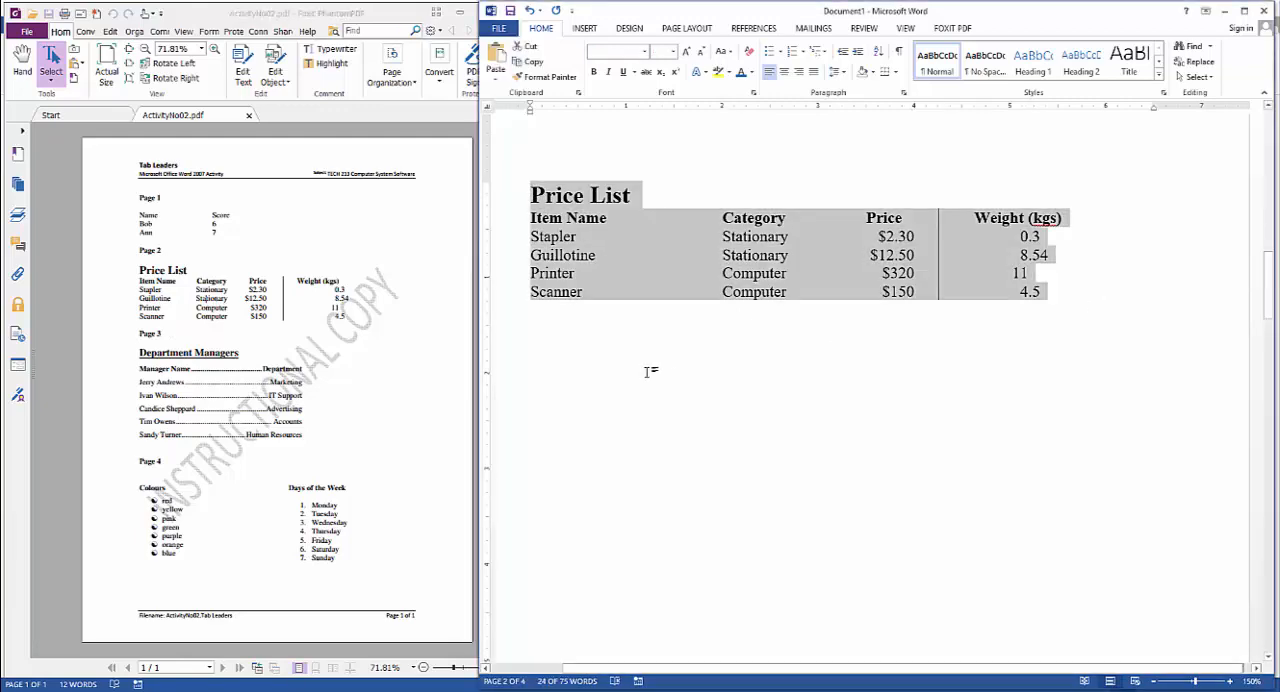
# Go to the Department Managers list on page 3 and show the formatting marks
pyautogui.scroll(-10, 660, 390)
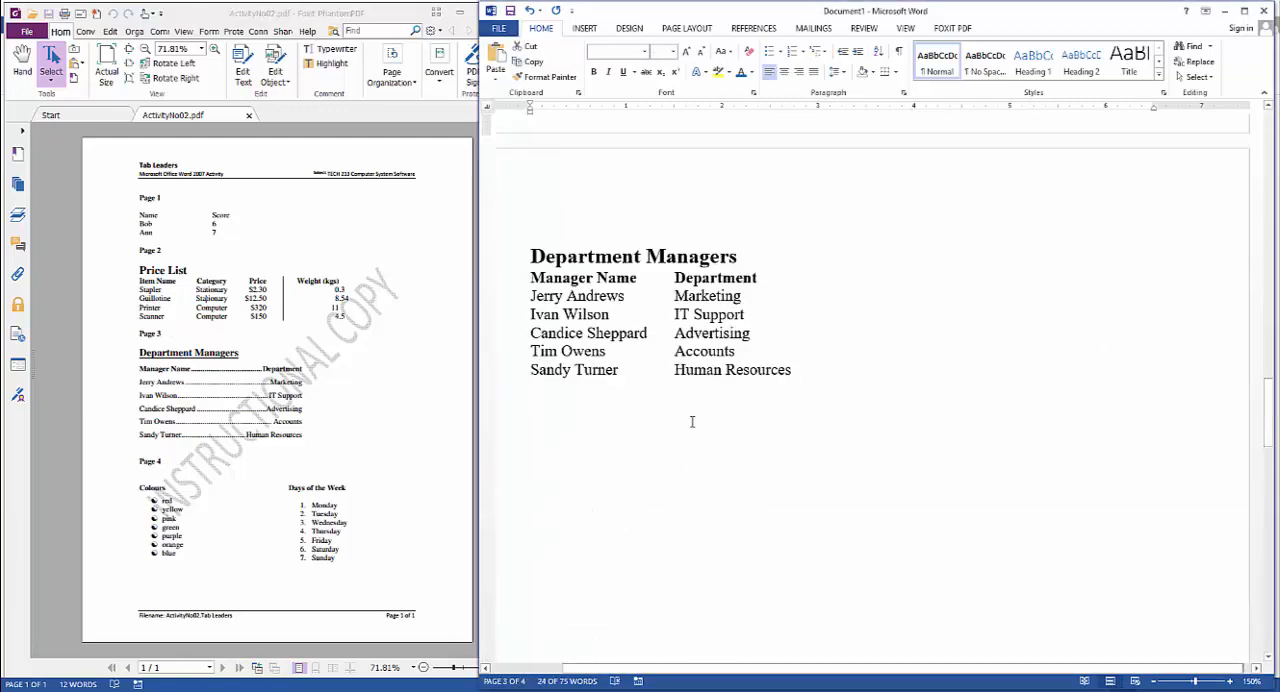
pyautogui.moveTo(531, 279); pyautogui.dragTo(809, 369)
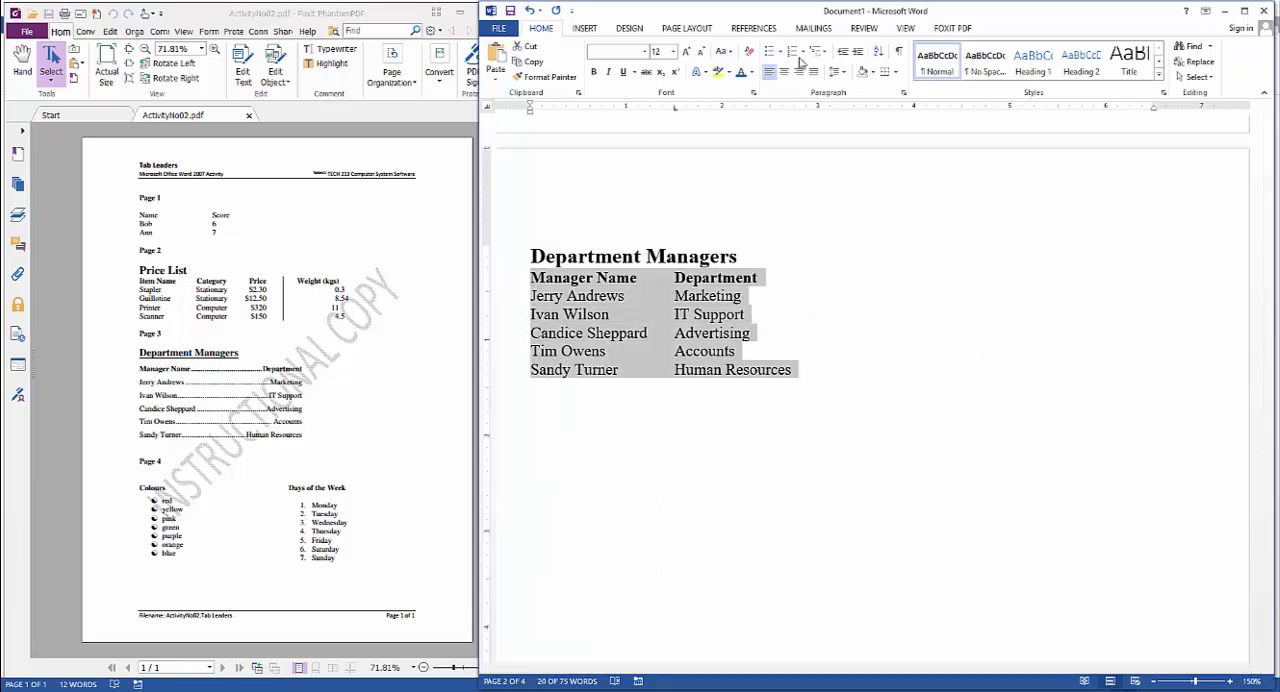
pyautogui.click(900, 55)
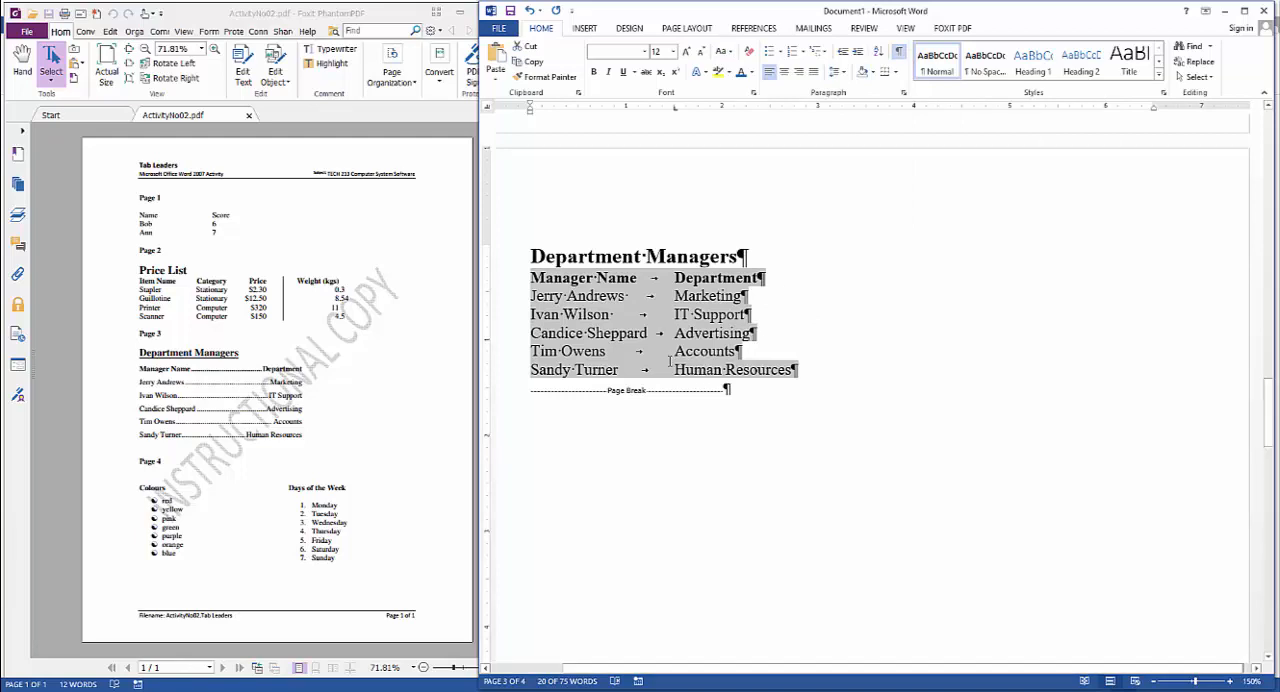
pyautogui.click(673, 369)
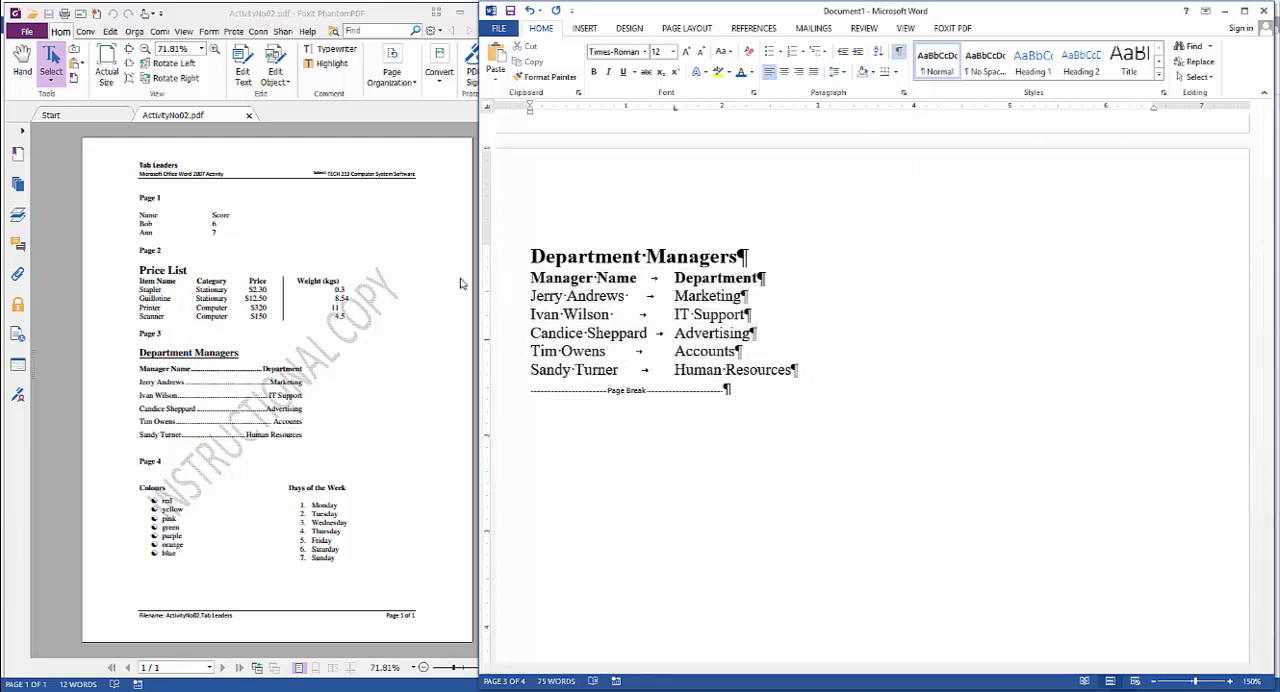
# Set a right tab stop at 3.5" with dotted leader 2 for the whole Department Managers list, heading included
pyautogui.moveTo(532, 278); pyautogui.dragTo(790, 375)
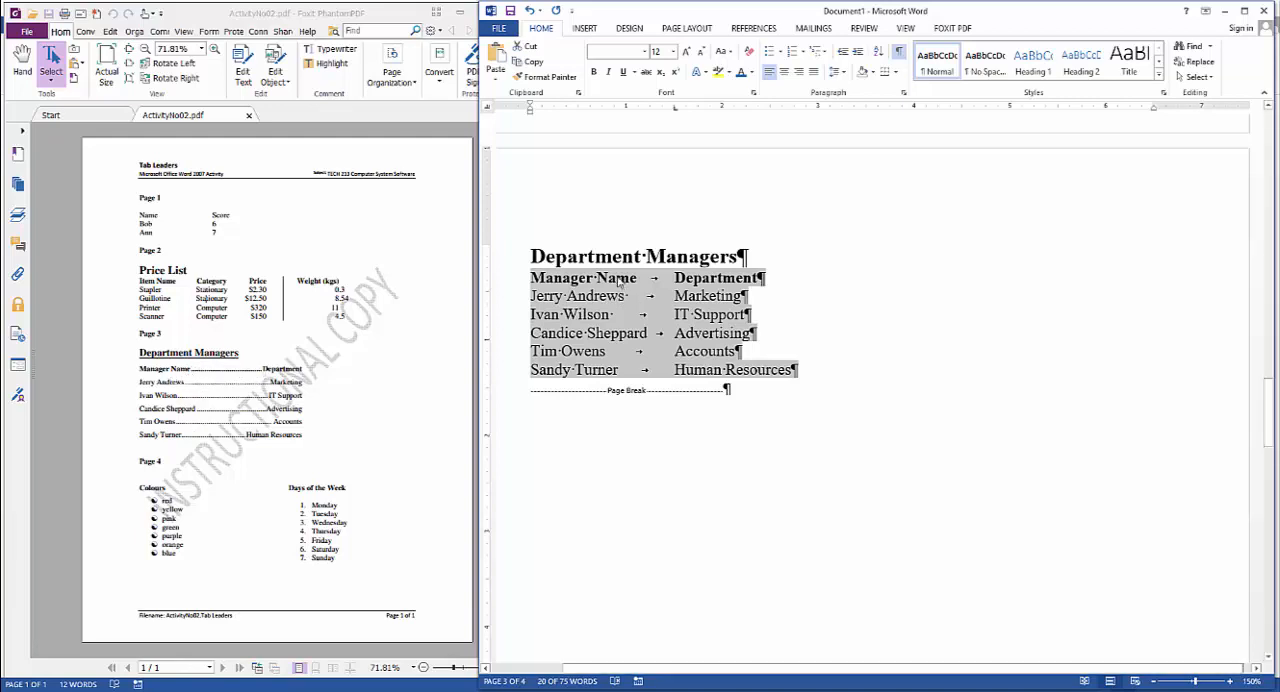
pyautogui.click(595, 260)
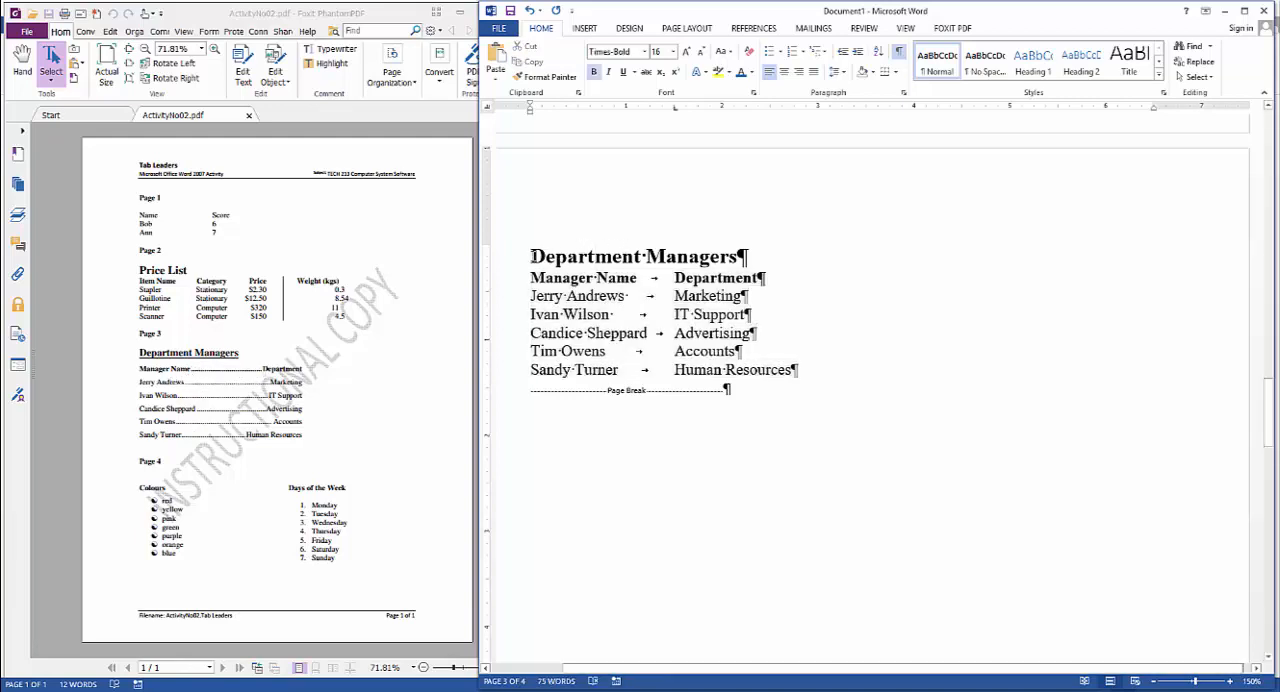
pyautogui.moveTo(531, 257); pyautogui.dragTo(804, 370)
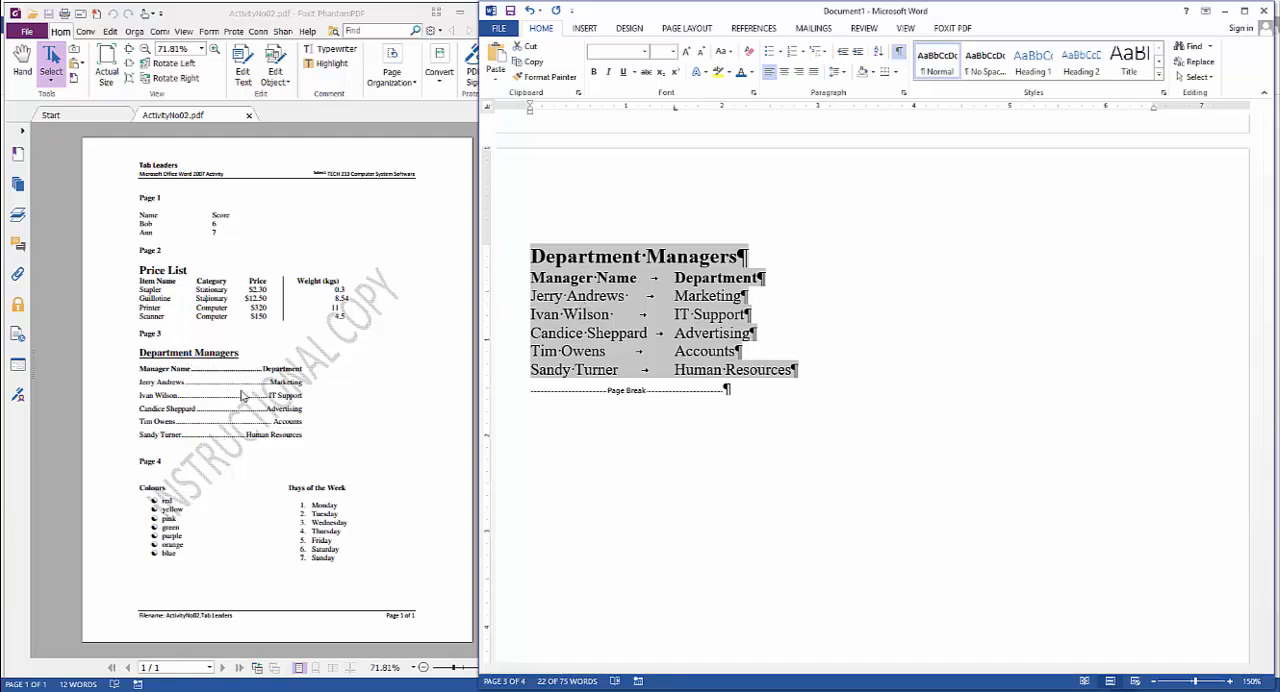
pyautogui.click(905, 96)
pyautogui.click(921, 482)
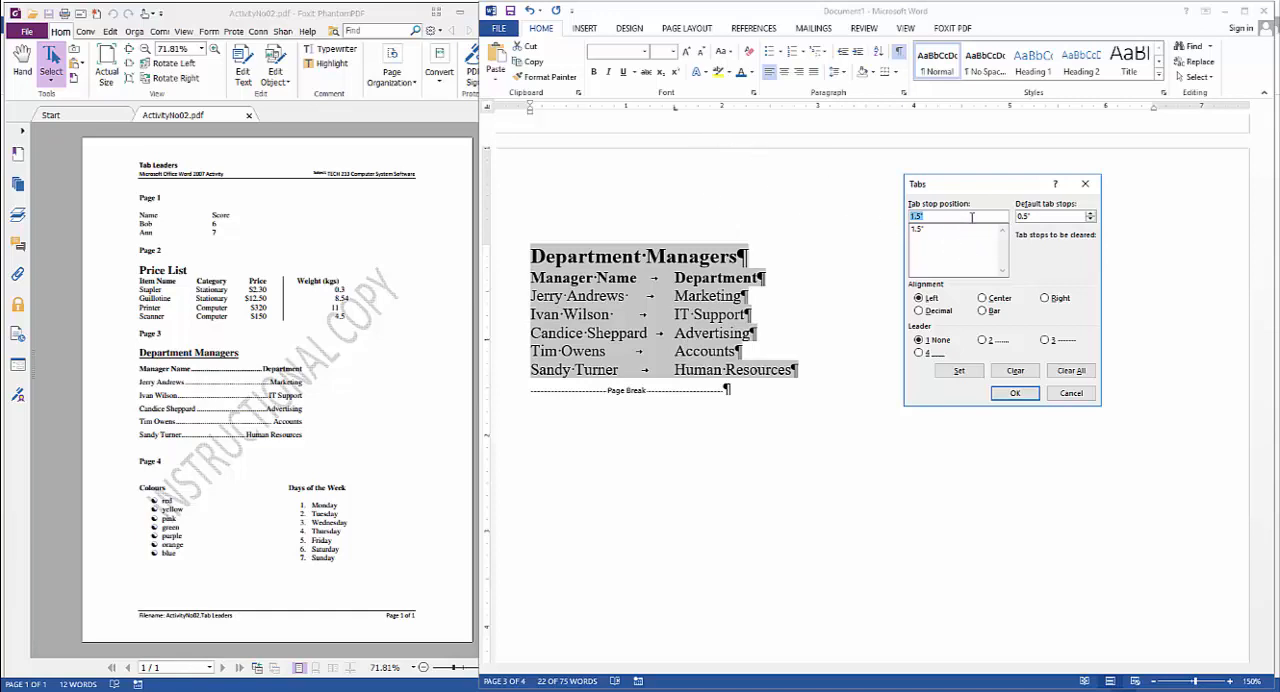
pyautogui.write('3')
pyautogui.click(1049, 300)
pyautogui.click(985, 341)
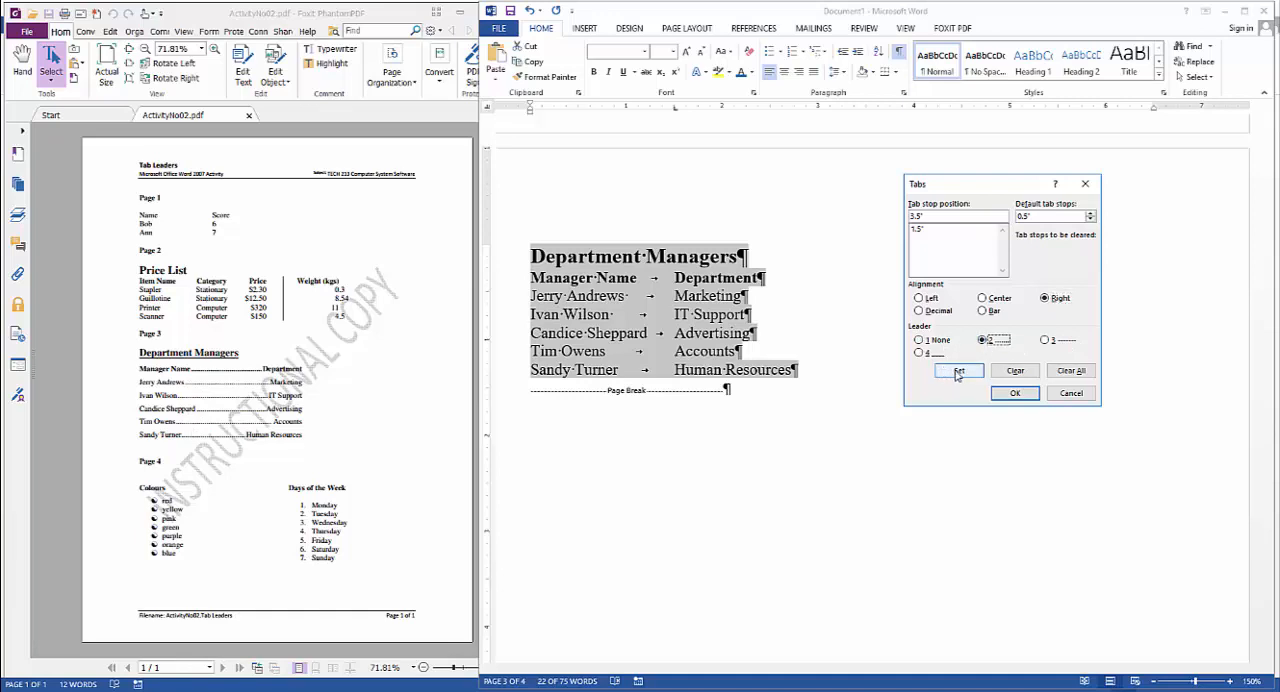
pyautogui.click(958, 373)
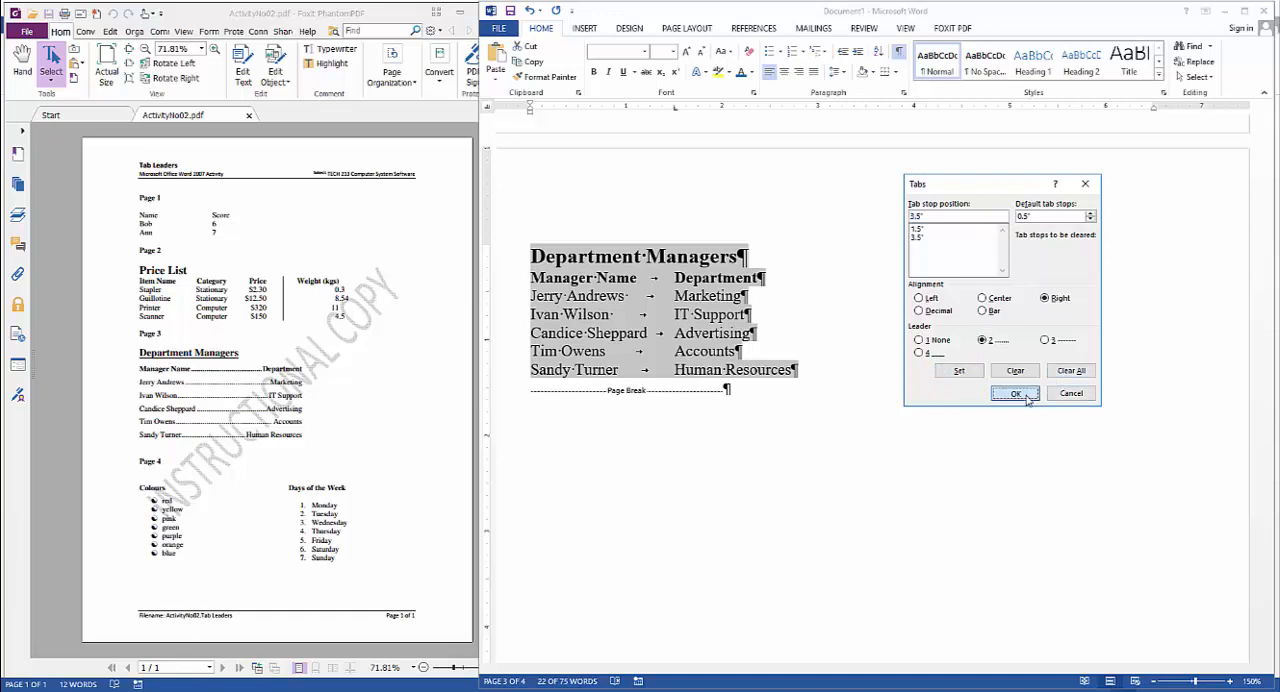
pyautogui.click(1015, 393)
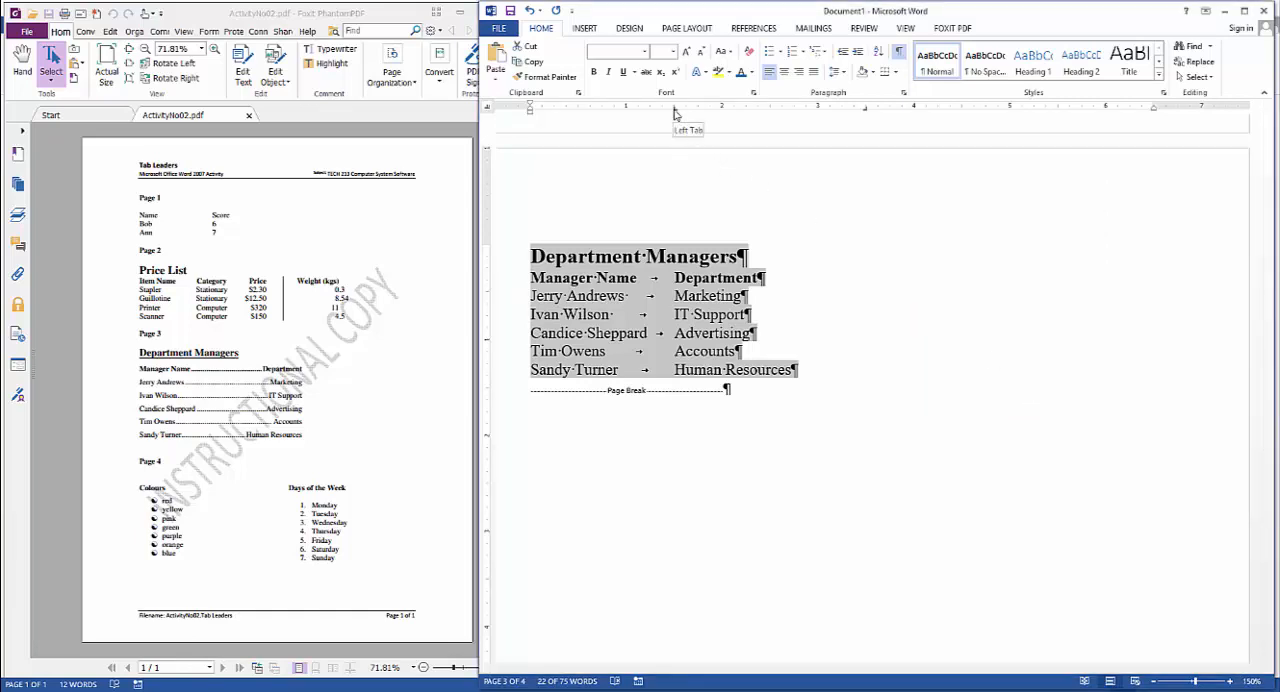
# Remove the 1.5" left tab stop from the Department Managers list and hide the formatting marks
pyautogui.moveTo(675, 107); pyautogui.dragTo(673, 143)
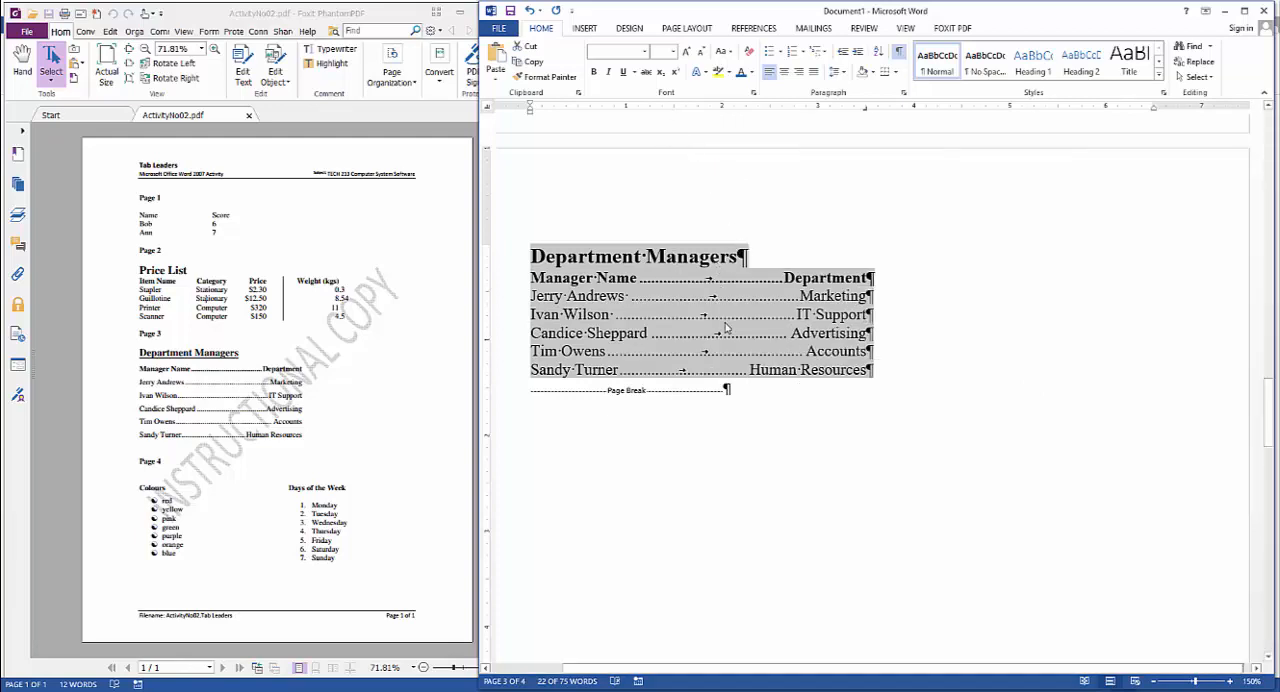
pyautogui.click(952, 331)
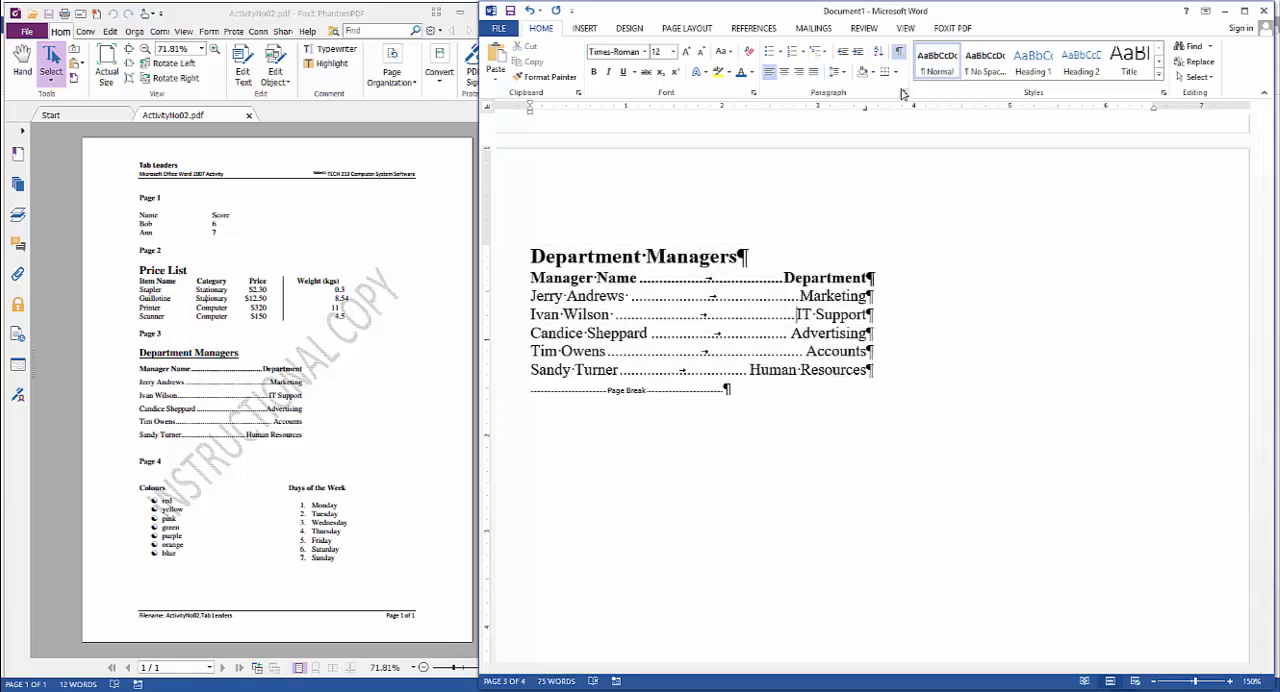
pyautogui.click(898, 51)
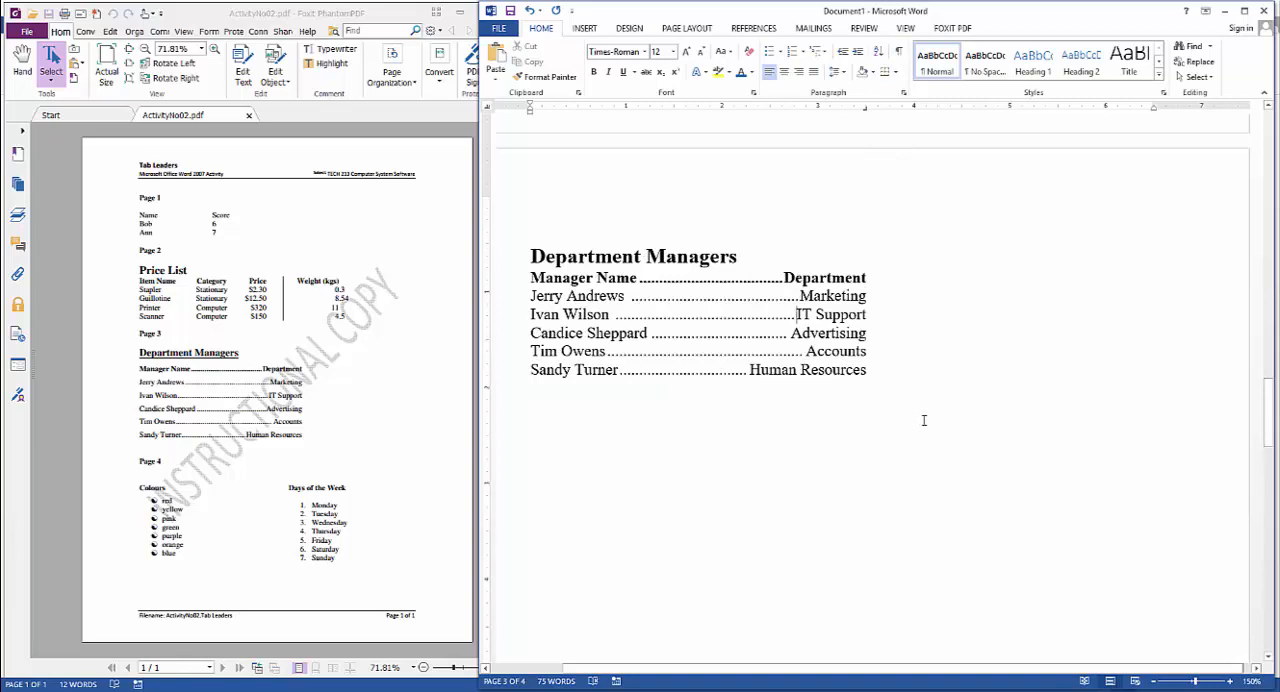
# Try to apply solid round bullets to the colour names, red through blue, on page 4
pyautogui.scroll(-10, 924, 420)
pyautogui.scroll(-6, 924, 420)
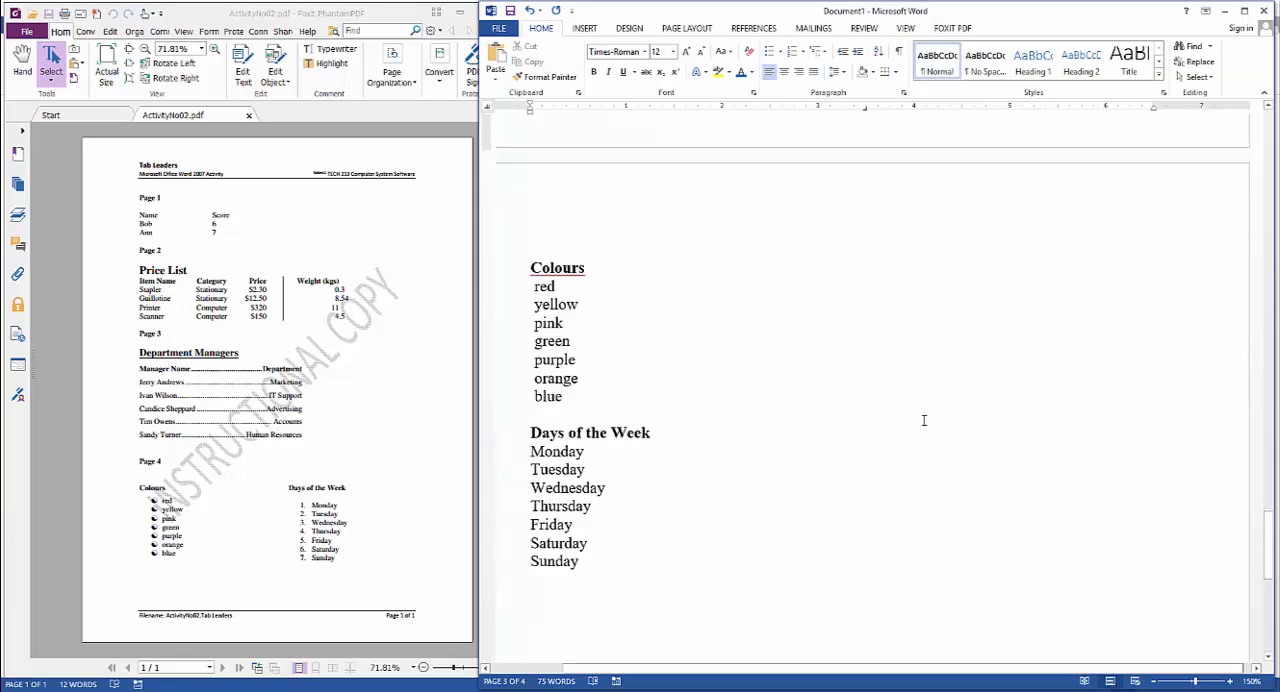
pyautogui.moveTo(531, 286); pyautogui.dragTo(576, 400)
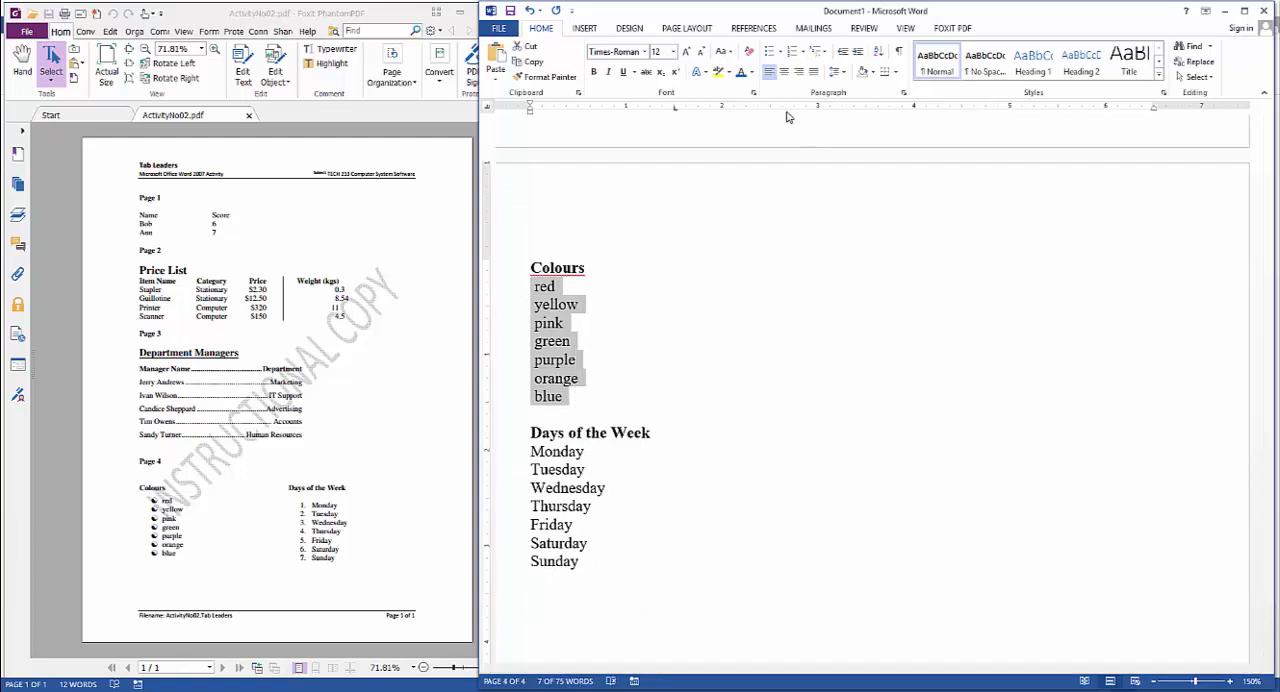
pyautogui.click(777, 51)
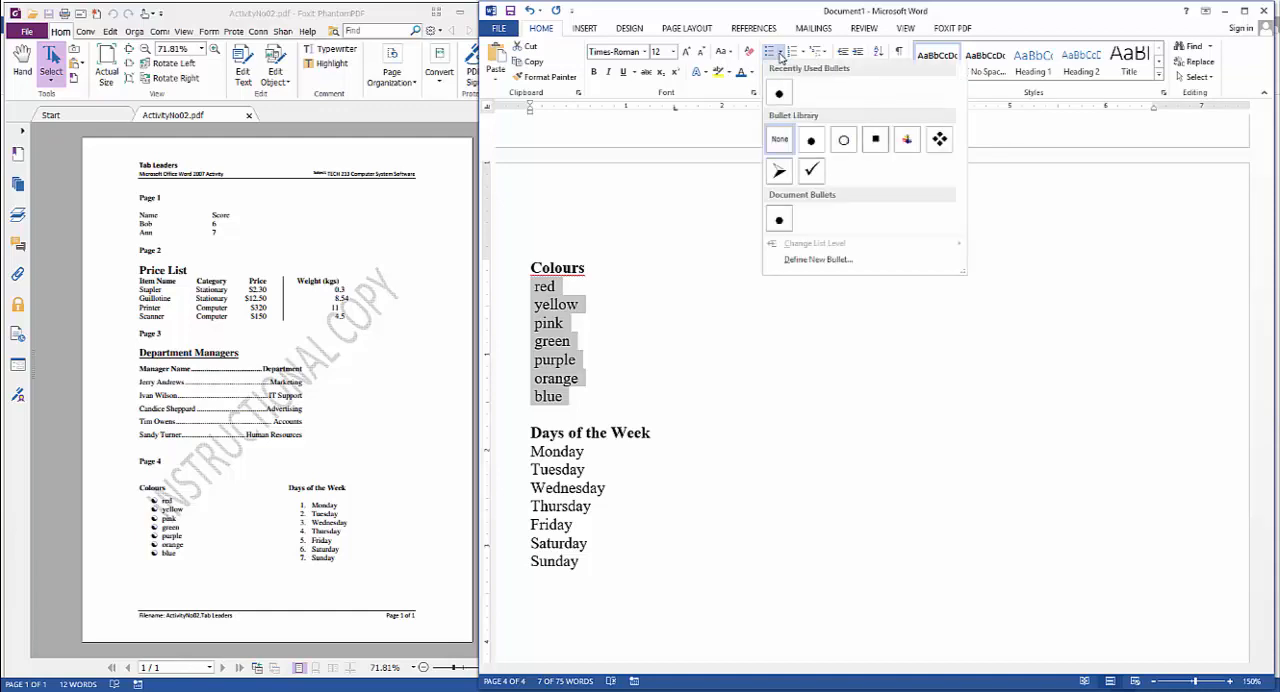
pyautogui.click(780, 94)
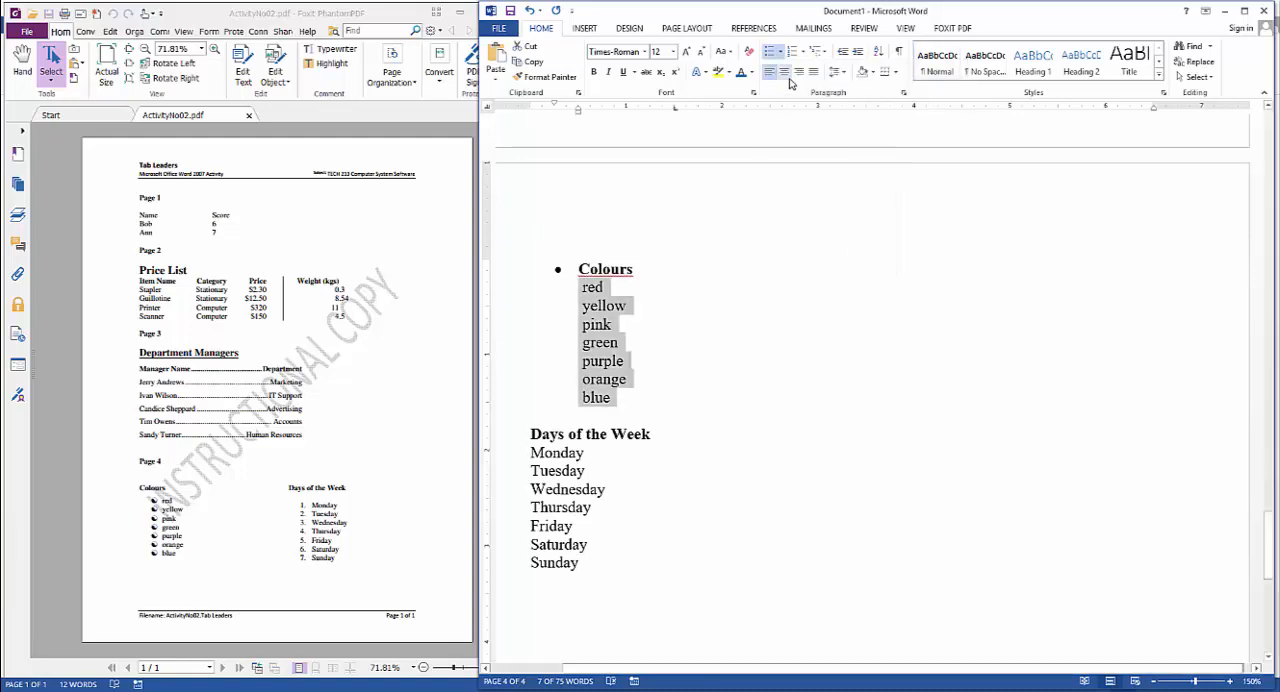
# Show the formatting marks and remove the bullet and its indent from the Colours list
pyautogui.click(898, 56)
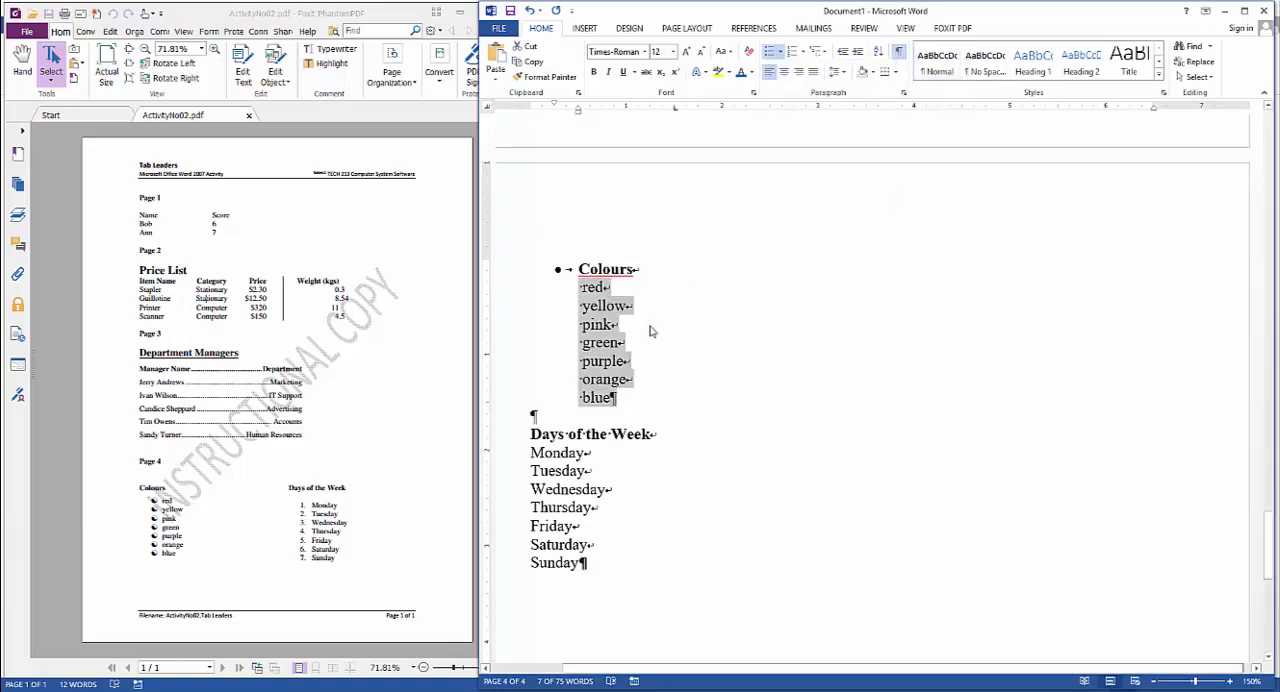
pyautogui.click(545, 271)
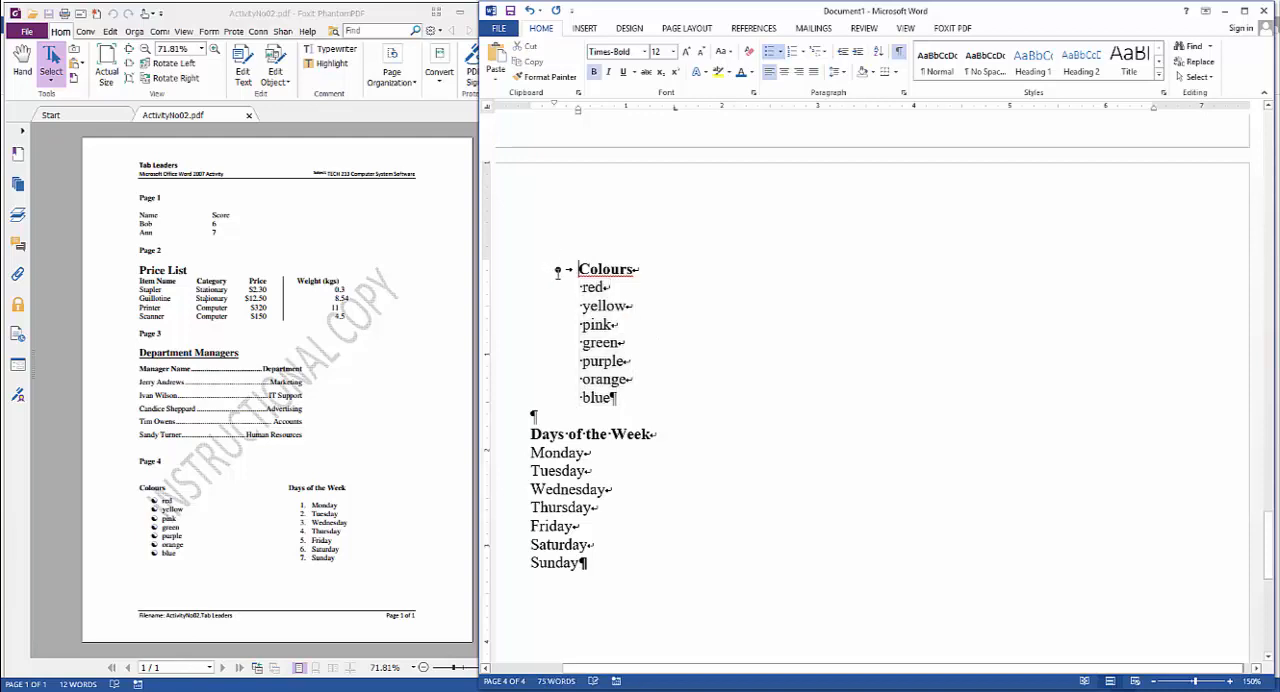
pyautogui.press('BackSpace')
pyautogui.press('BackSpace')
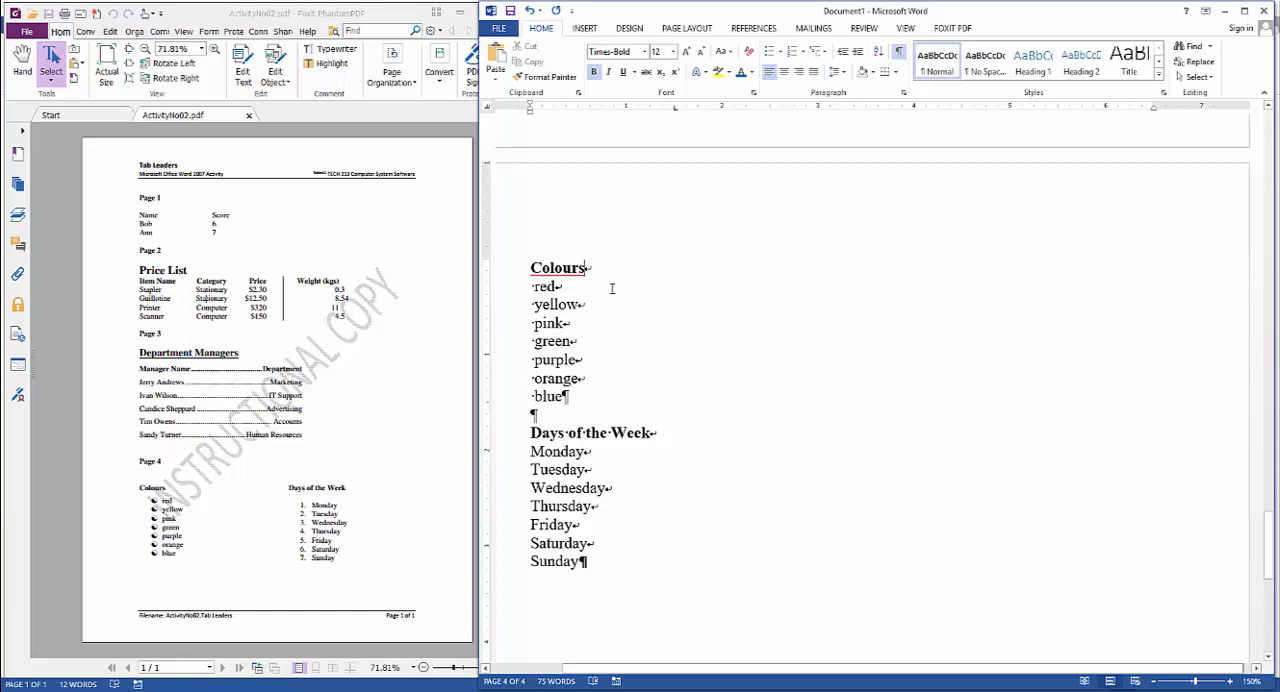
# Replace the line breaks after Colours, red, yellow and pink with paragraph breaks, deleting the leading spaces before those three colours
pyautogui.press('Delete')
pyautogui.press('Return')
pyautogui.press('Delete')
pyautogui.press('End')
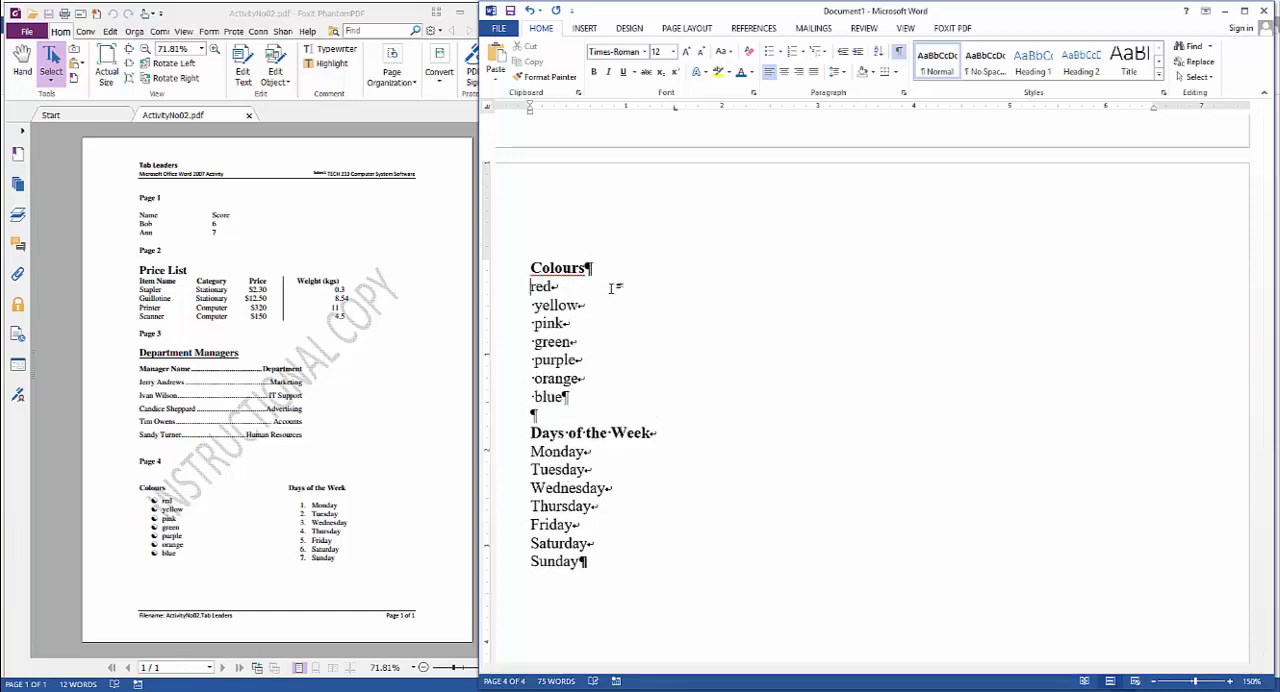
pyautogui.press('Delete')
pyautogui.press('Return')
pyautogui.press('Delete')
pyautogui.press('End')
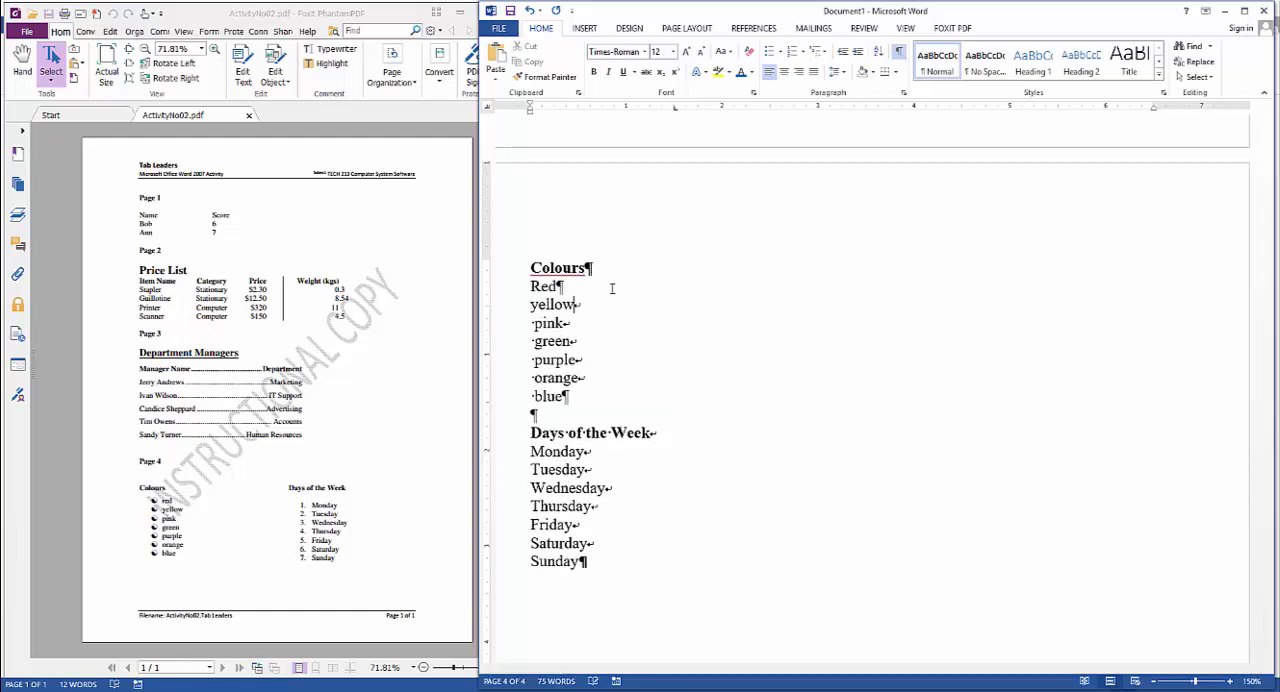
pyautogui.press('Delete')
pyautogui.press('Return')
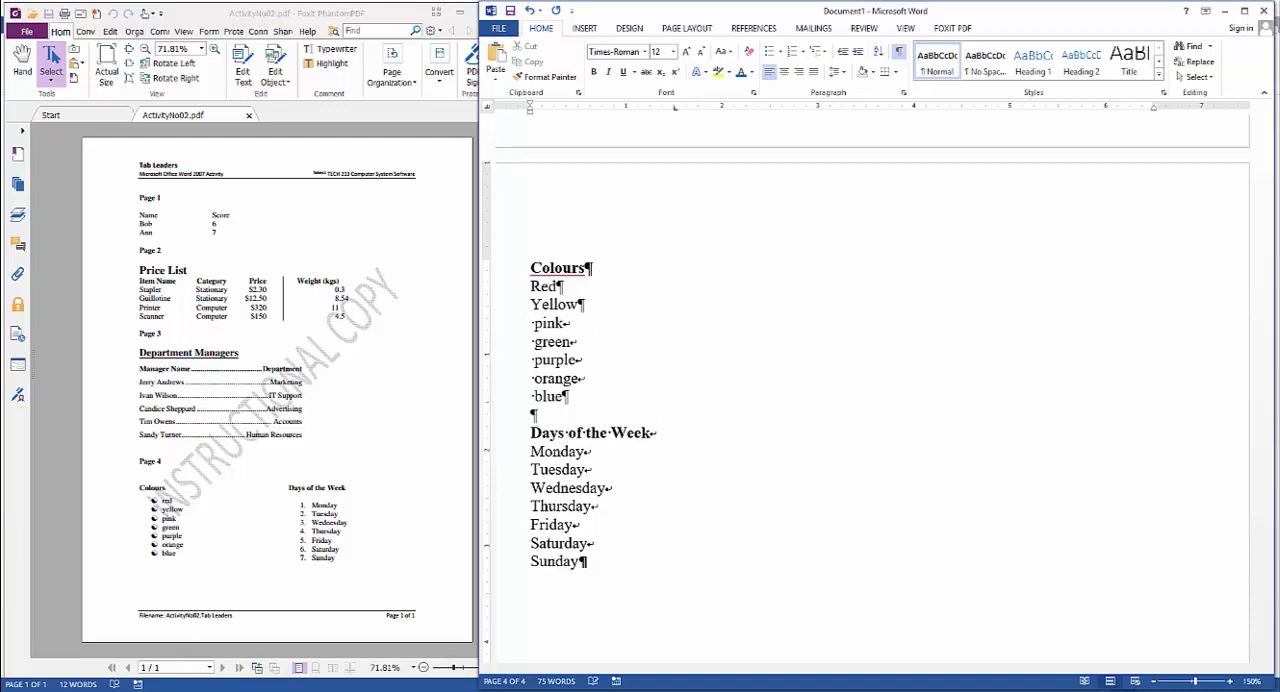
pyautogui.press('End')
pyautogui.press('Delete')
pyautogui.press('Return')
pyautogui.press('Up')
pyautogui.press('Delete')
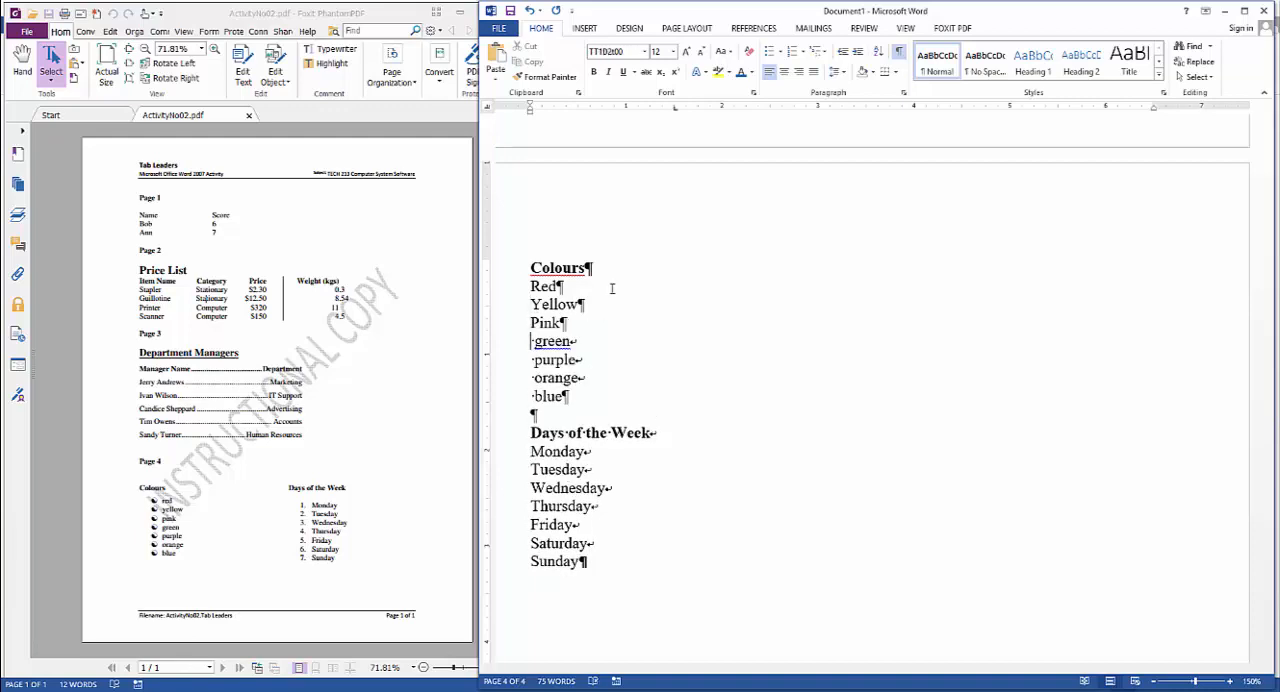
# Delete the leading spaces before green, purple, orange and blue, and turn the line breaks between them into paragraph breaks
pyautogui.press('Delete')
pyautogui.press('End')
pyautogui.press('Delete')
pyautogui.press('Return')
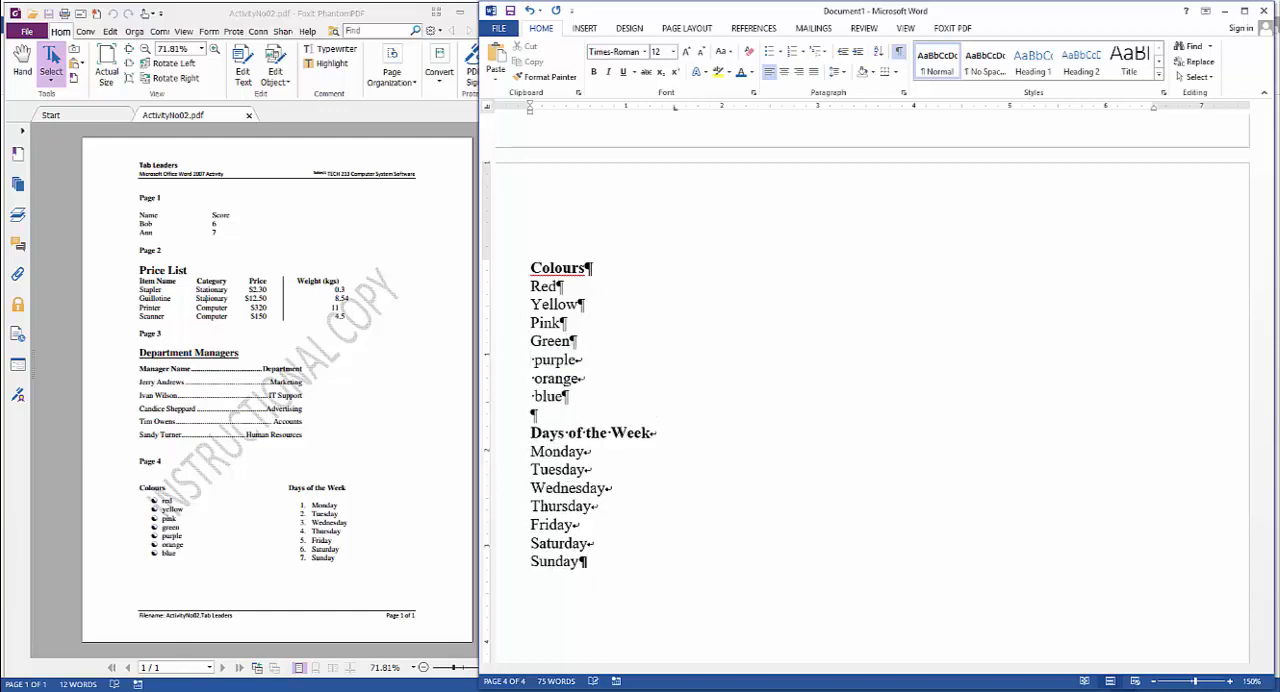
pyautogui.press('Delete')
pyautogui.press('End')
pyautogui.press('Delete')
pyautogui.press('Return')
pyautogui.press('Delete')
pyautogui.press('End')
pyautogui.press('Delete')
pyautogui.press('Return')
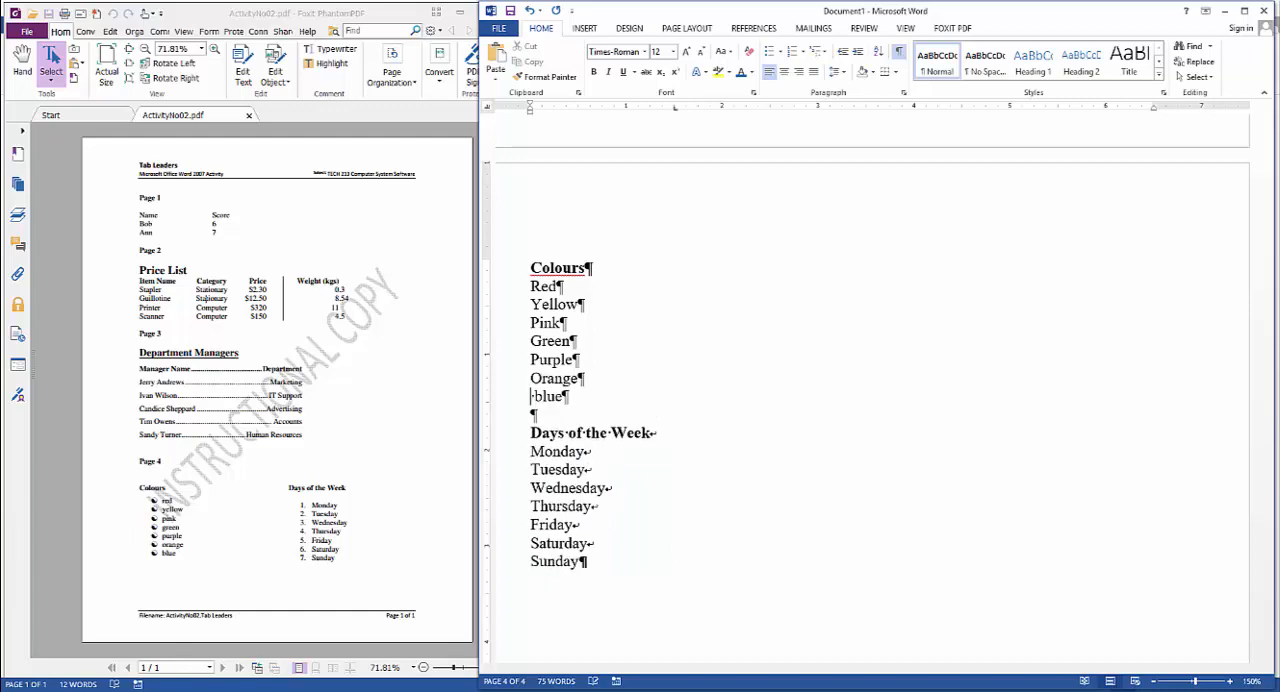
pyautogui.press('Delete')
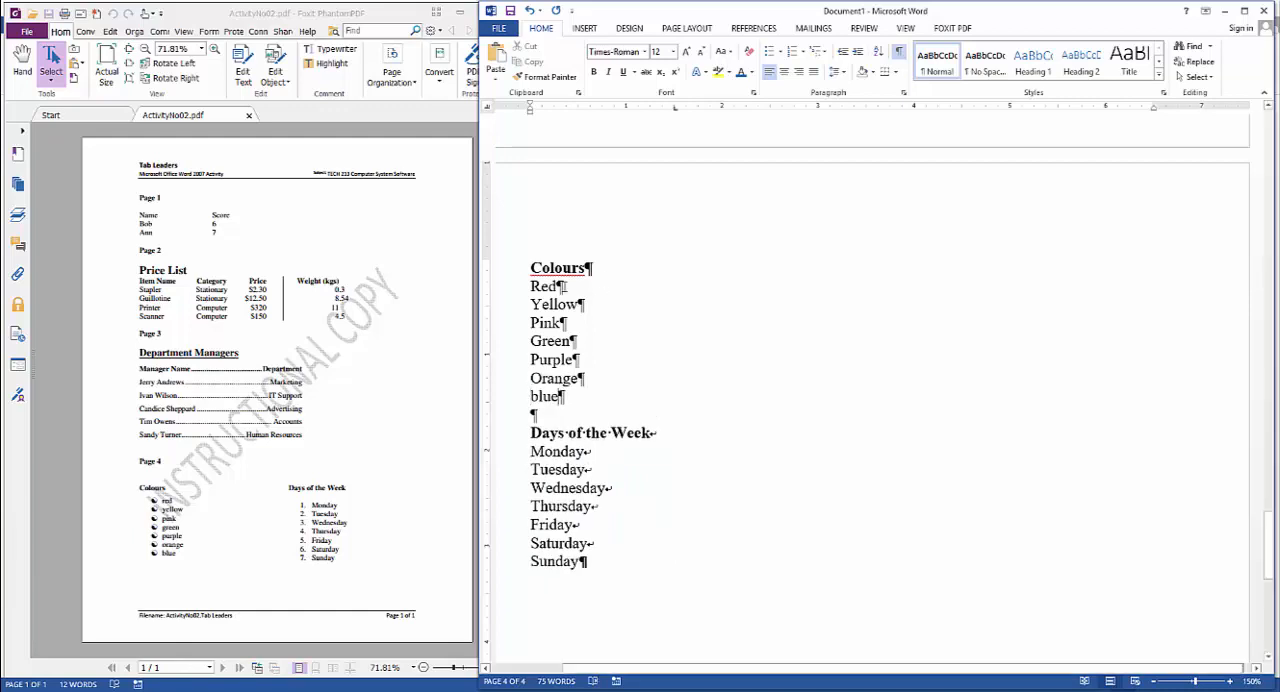
# Correct the last colour in the list to "Blue" with the suggested capitalization
pyautogui.moveTo(531, 284); pyautogui.dragTo(576, 400)
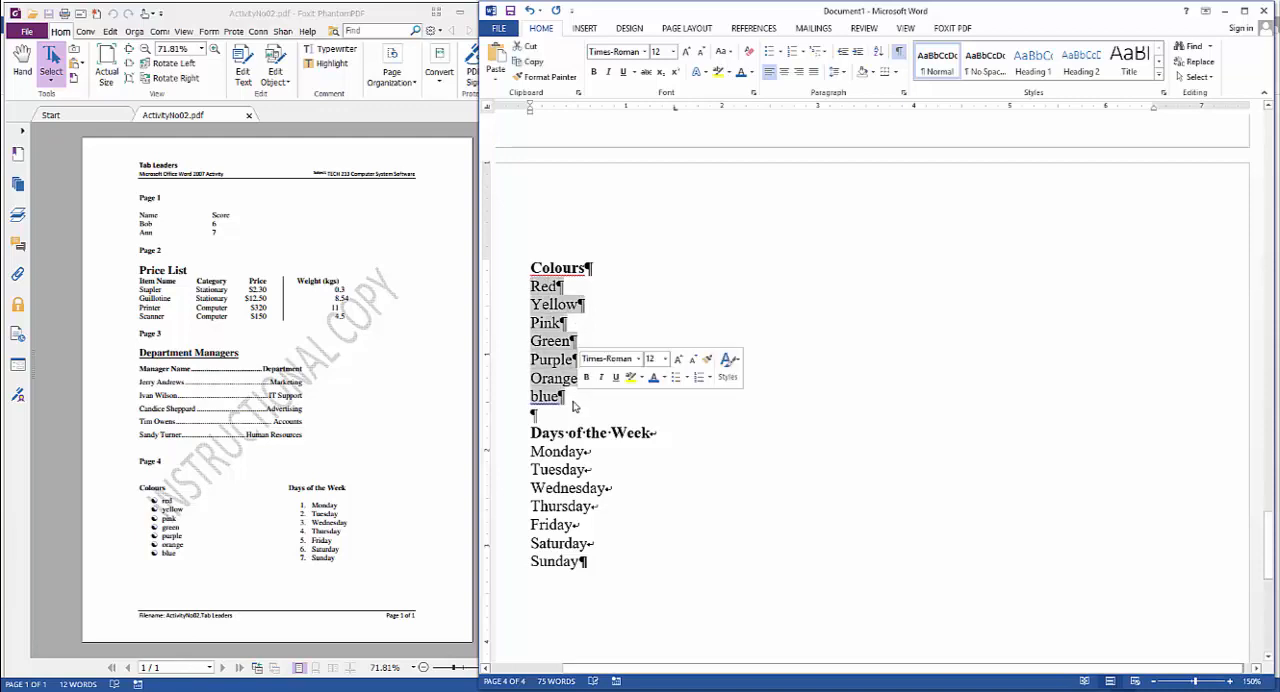
pyautogui.click(575, 397)
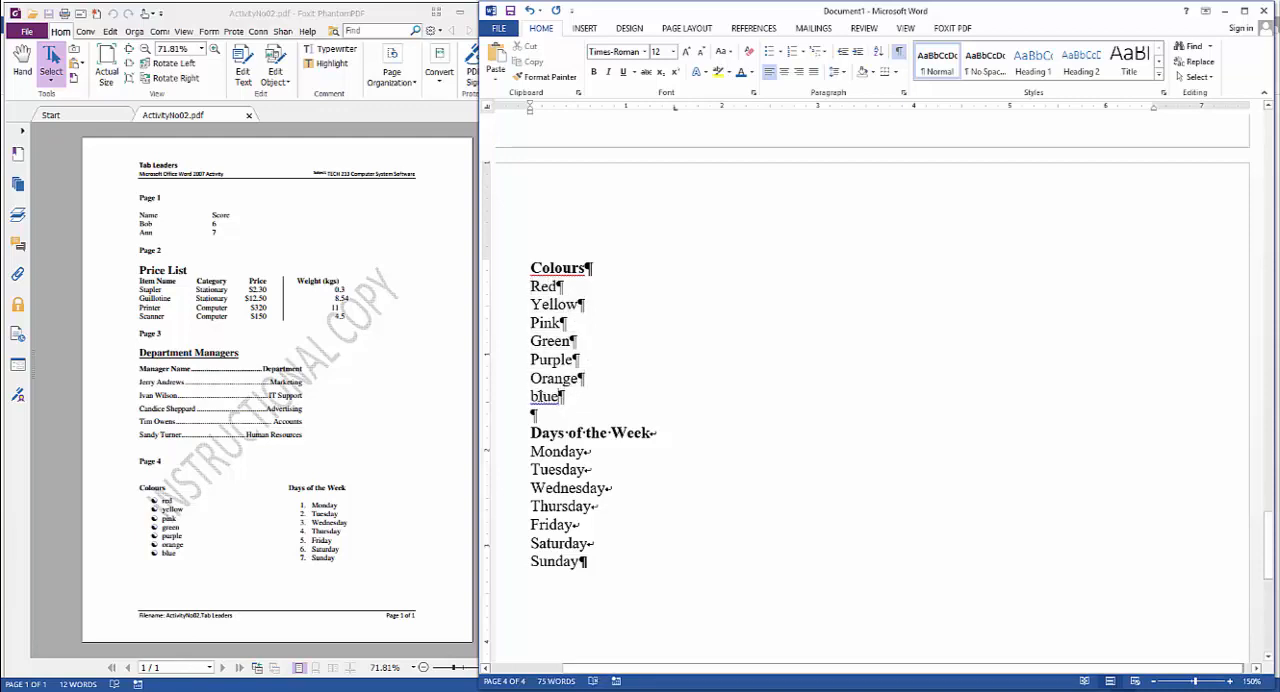
pyautogui.rightClick(545, 400)
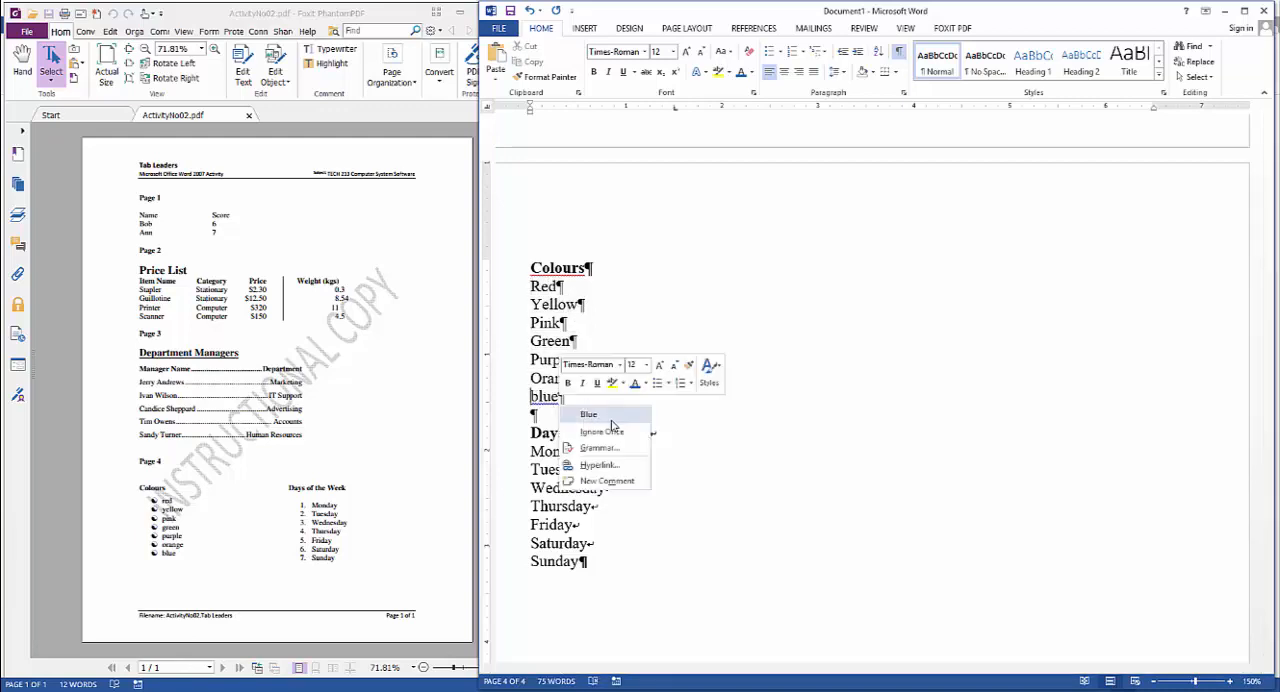
pyautogui.click(611, 421)
# Apply the four-diamond bullet style to the colour names from Red to Blue
pyautogui.moveTo(584, 400); pyautogui.dragTo(518, 292)
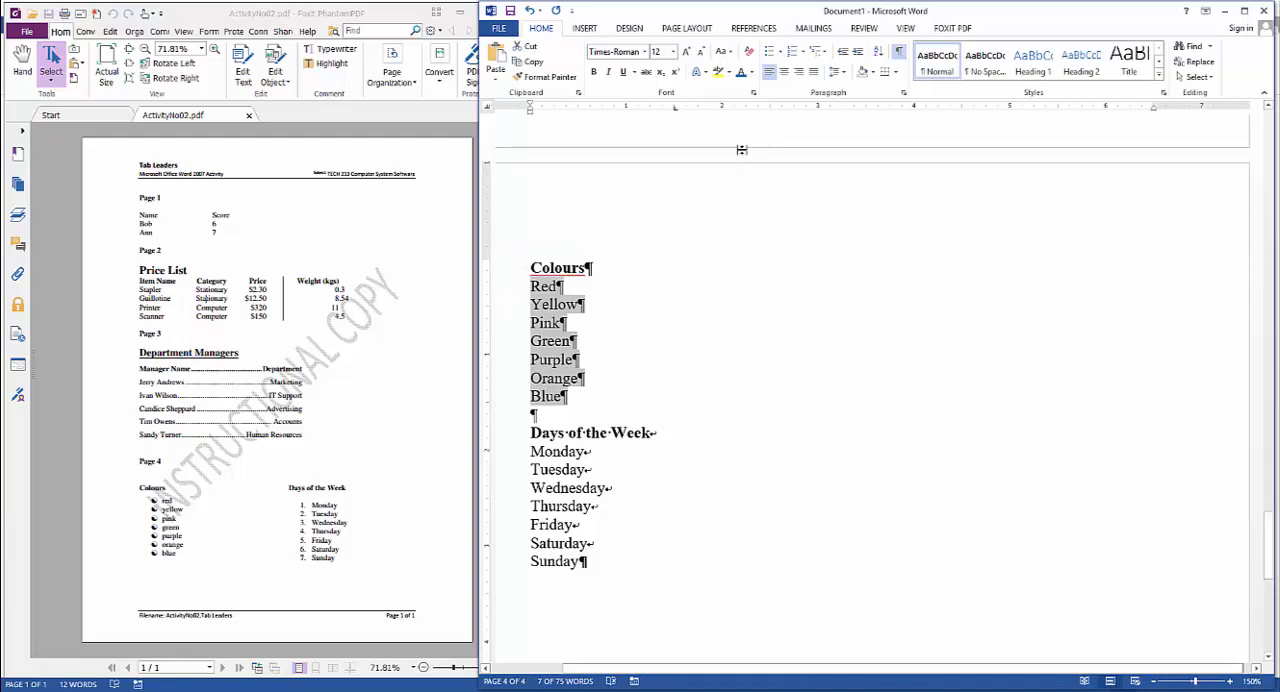
pyautogui.click(781, 53)
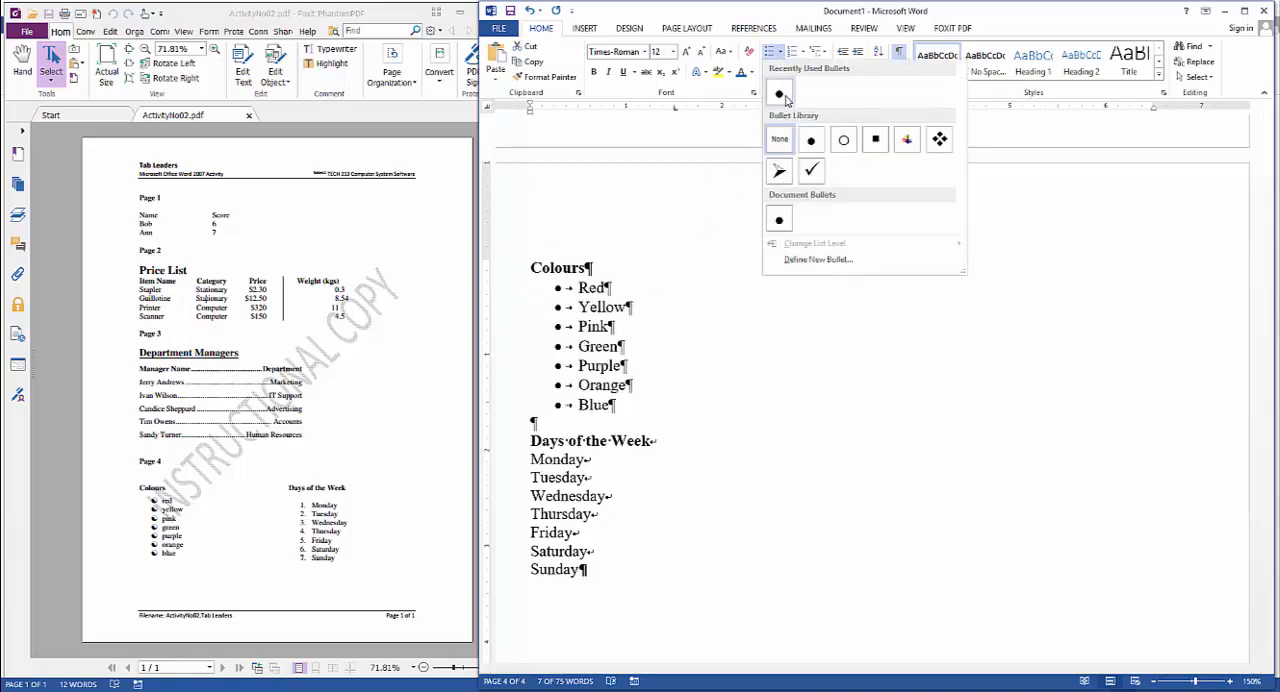
pyautogui.click(937, 146)
# Select the bulleted colours from Red to Blue and remove their left tab stop at 1.5"
pyautogui.click(583, 279)
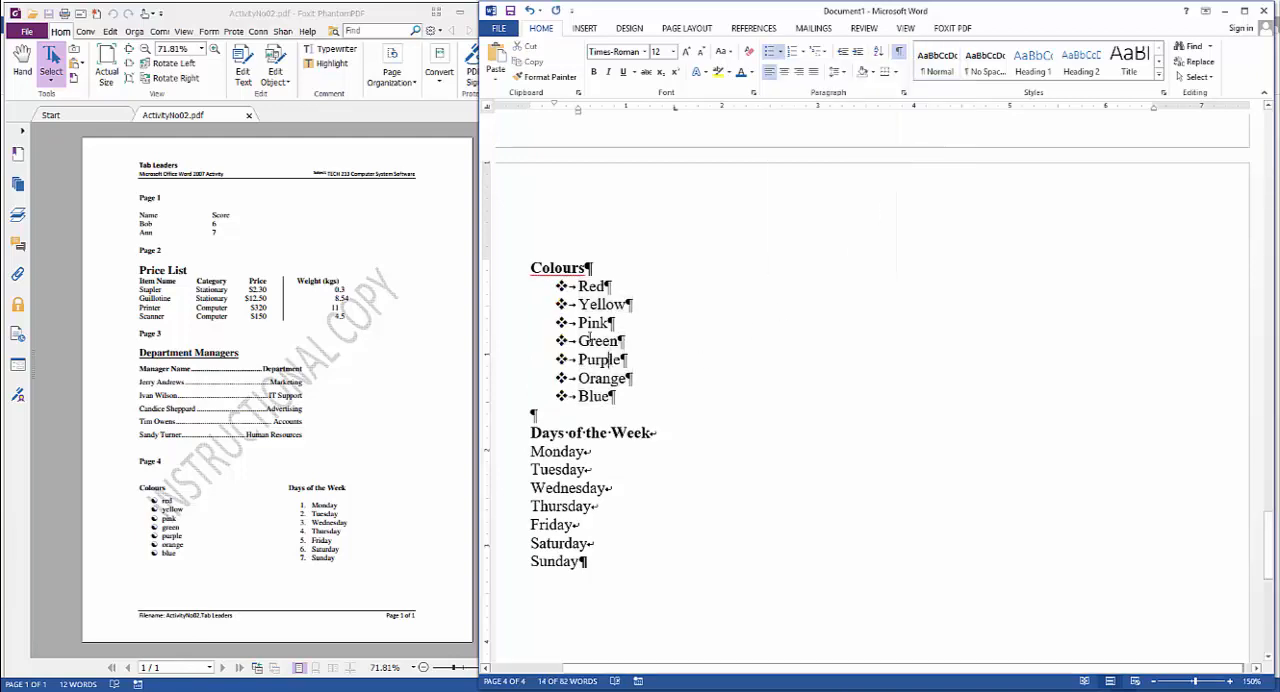
pyautogui.moveTo(579, 282); pyautogui.dragTo(651, 400)
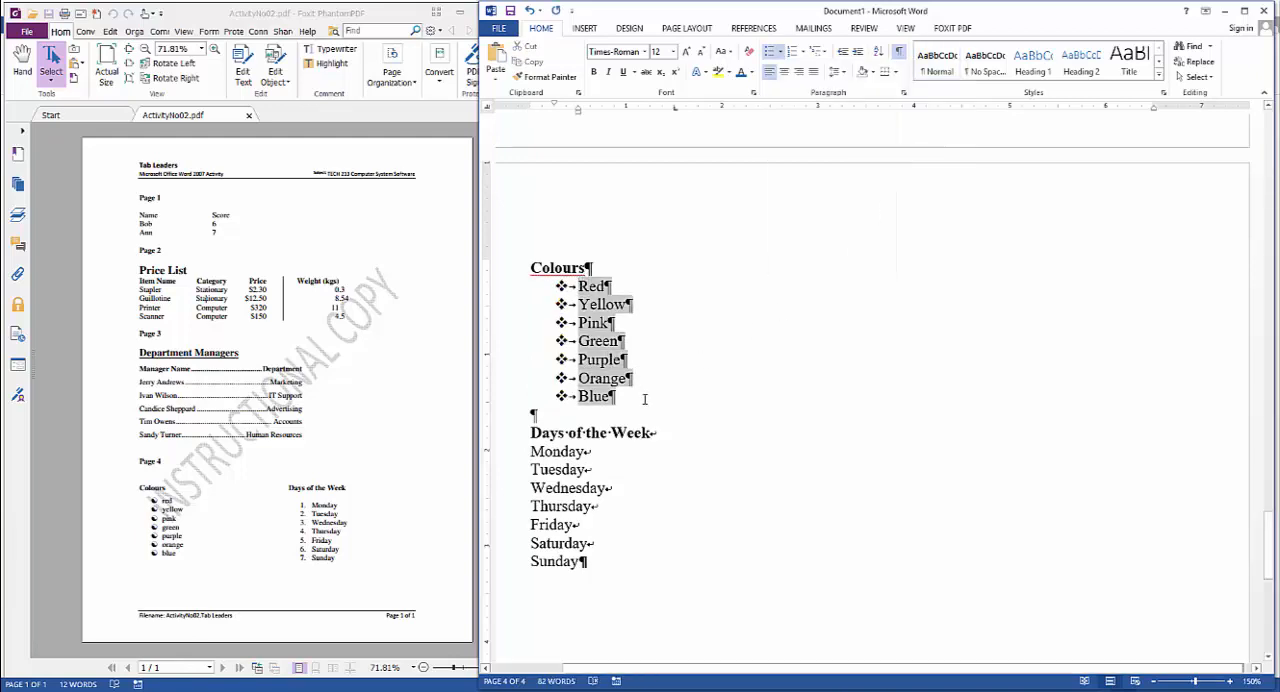
pyautogui.click(566, 290)
pyautogui.click(578, 286)
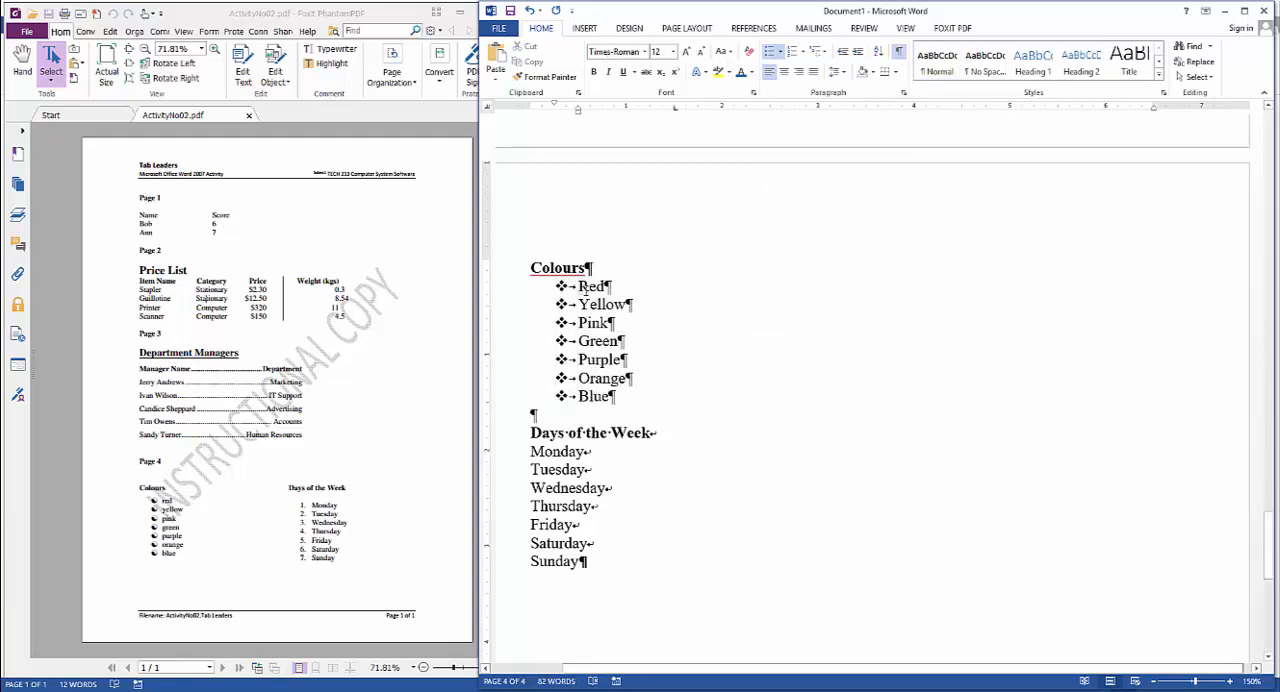
pyautogui.keyDown('shift'); pyautogui.click(630, 400); pyautogui.keyUp('shift')
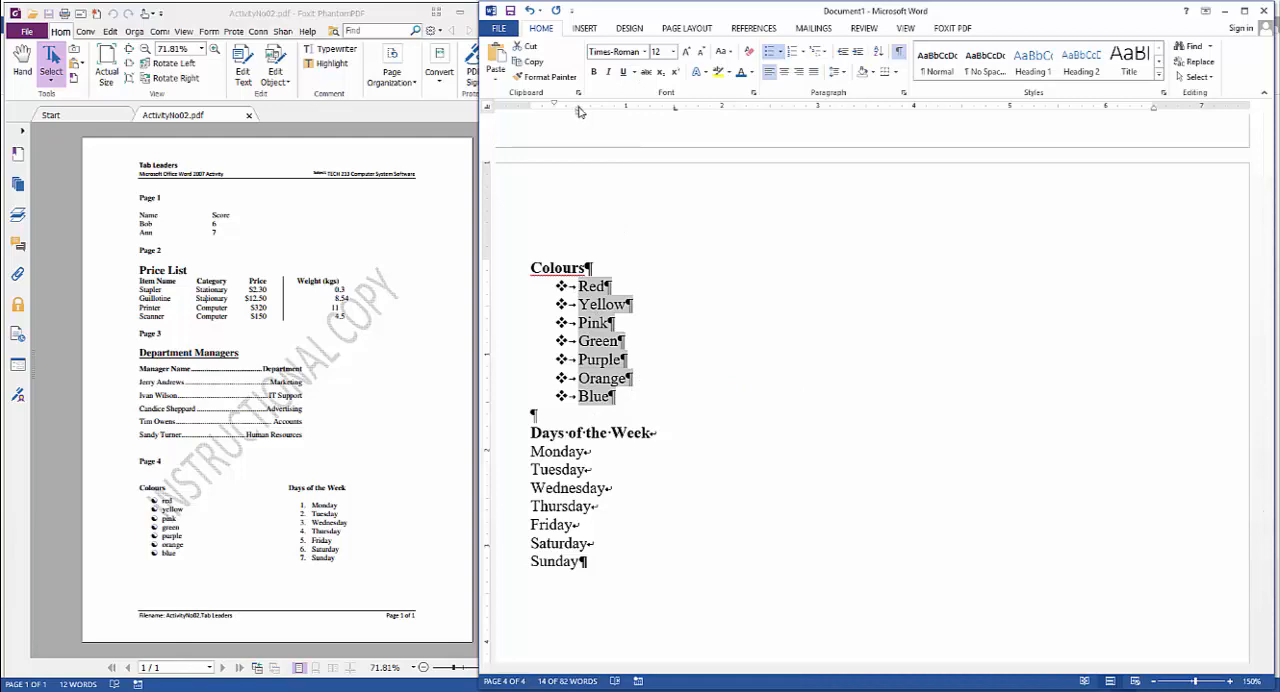
pyautogui.moveTo(577, 112)
pyautogui.mouseDown()
pyautogui.moveTo(624, 119)
pyautogui.moveTo(568, 118)
pyautogui.moveTo(828, 118)
pyautogui.moveTo(578, 126)
pyautogui.mouseUp()
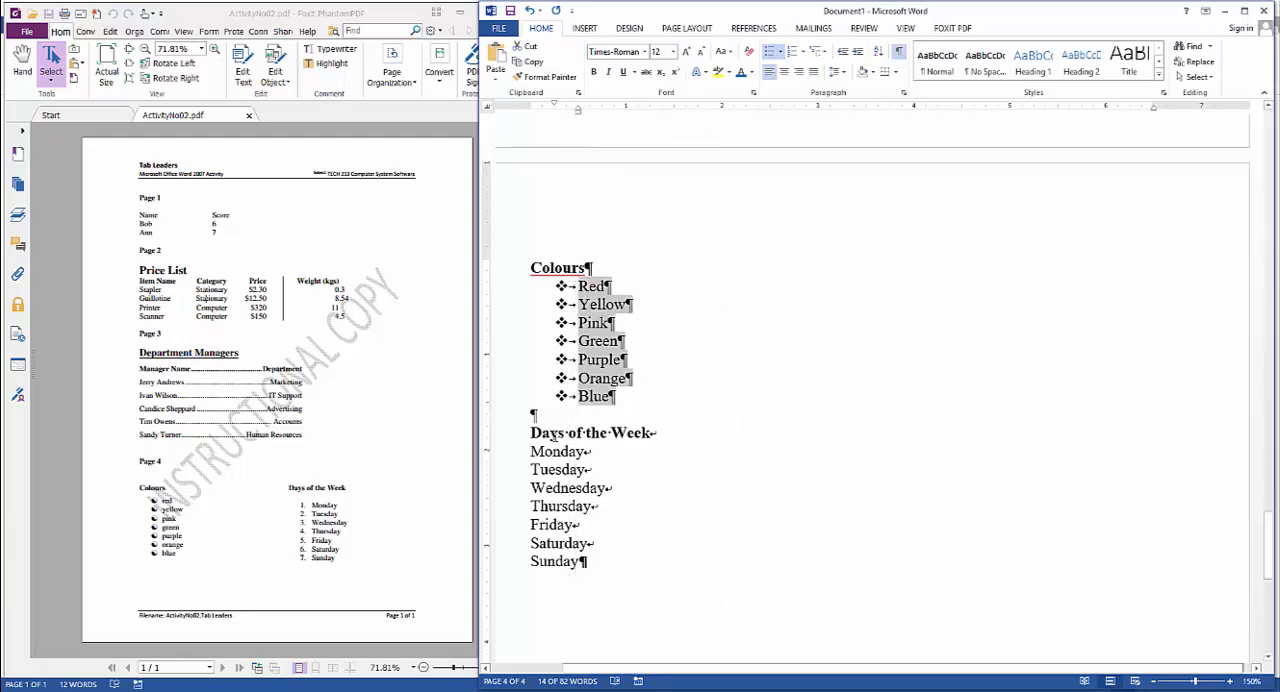
# Turn the line breaks after Monday through Saturday into paragraph breaks so each day is its own paragraph
pyautogui.click(588, 452)
pyautogui.press('Delete')
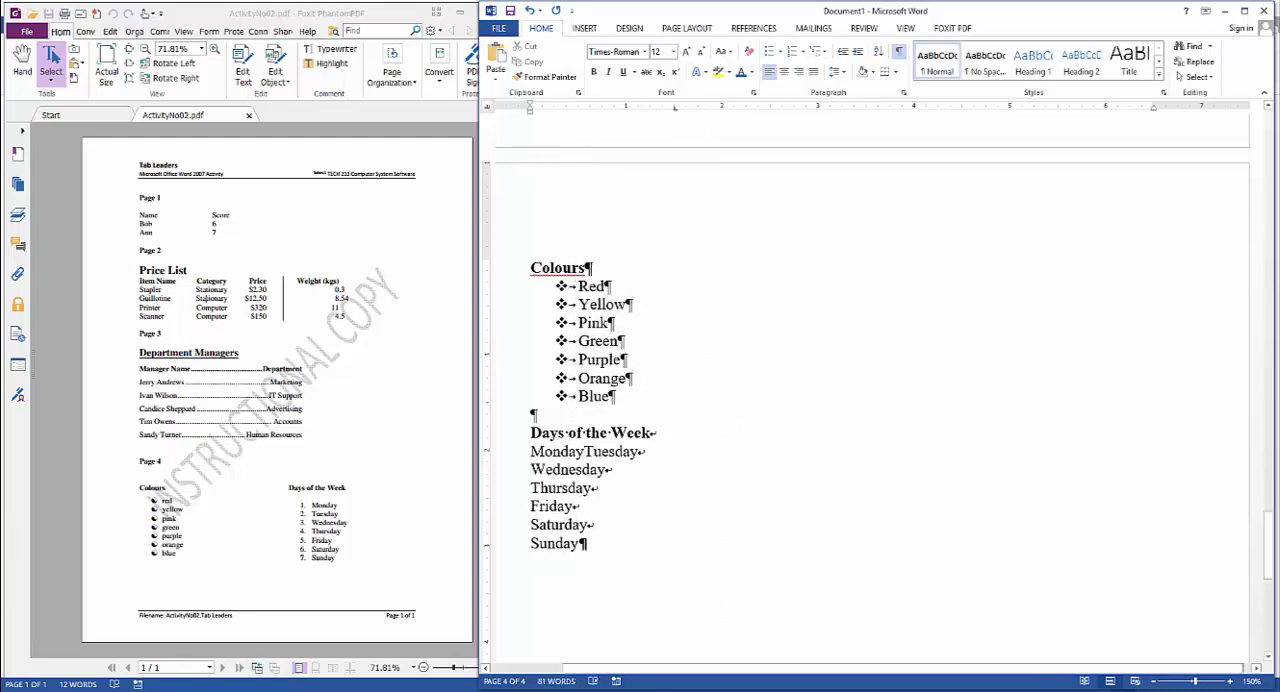
pyautogui.press('Return')
pyautogui.press('End')
pyautogui.press('Delete')
pyautogui.press('Return')
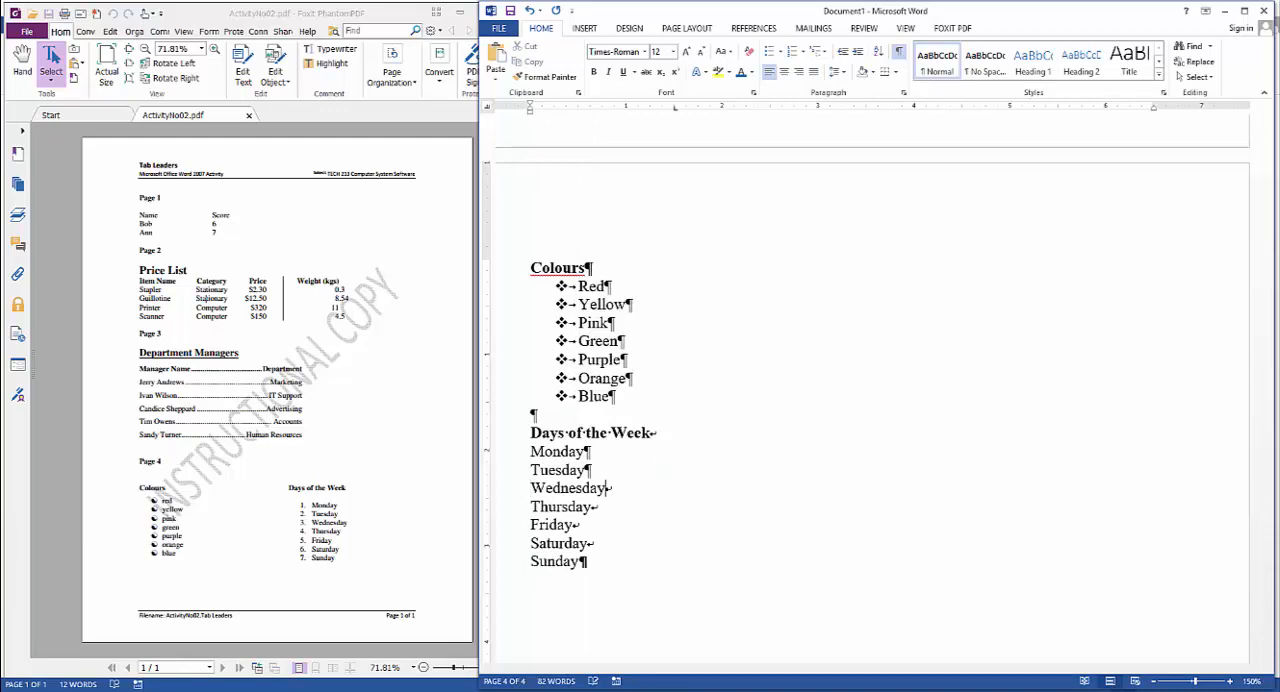
pyautogui.press('Delete')
pyautogui.press('Return')
pyautogui.press('End')
pyautogui.press('Delete')
pyautogui.press('Return')
pyautogui.press('End')
pyautogui.press('Delete')
pyautogui.press('Return')
pyautogui.press('Delete')
pyautogui.press('Return')
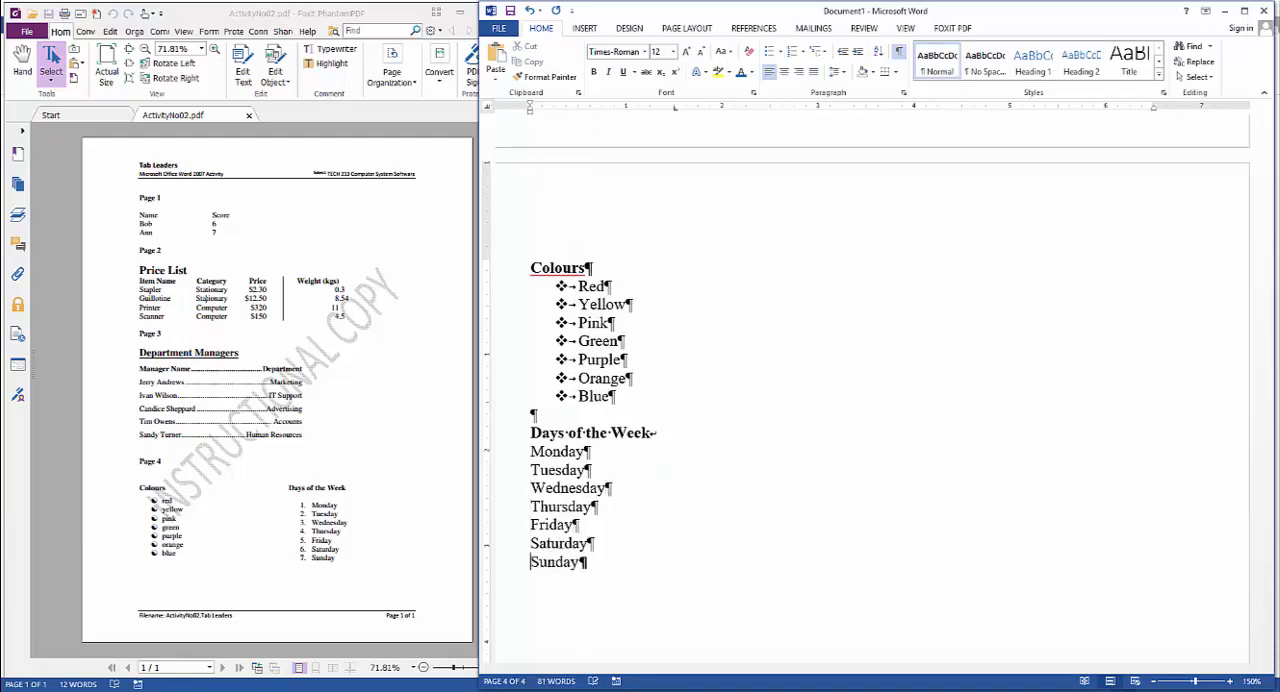
# Number Monday through Sunday from 1 to 7, with the Days of the Week heading as its own unnumbered paragraph
pyautogui.moveTo(531, 451); pyautogui.dragTo(590, 563)
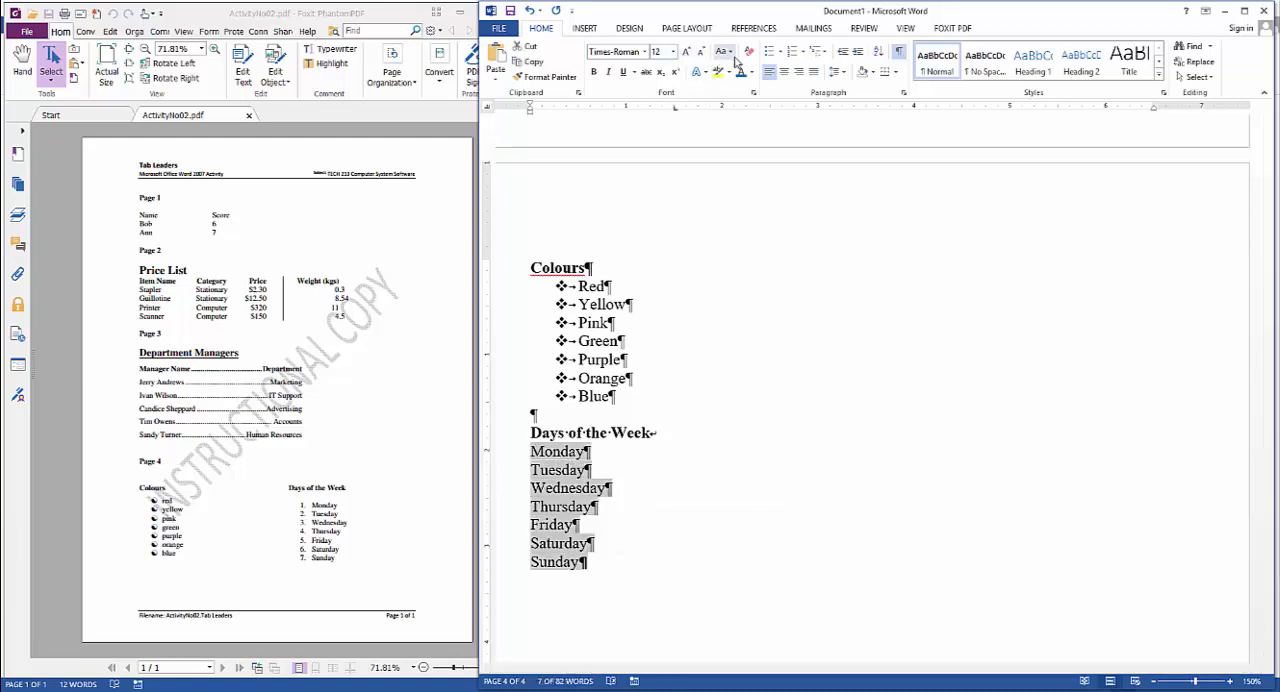
pyautogui.click(793, 54)
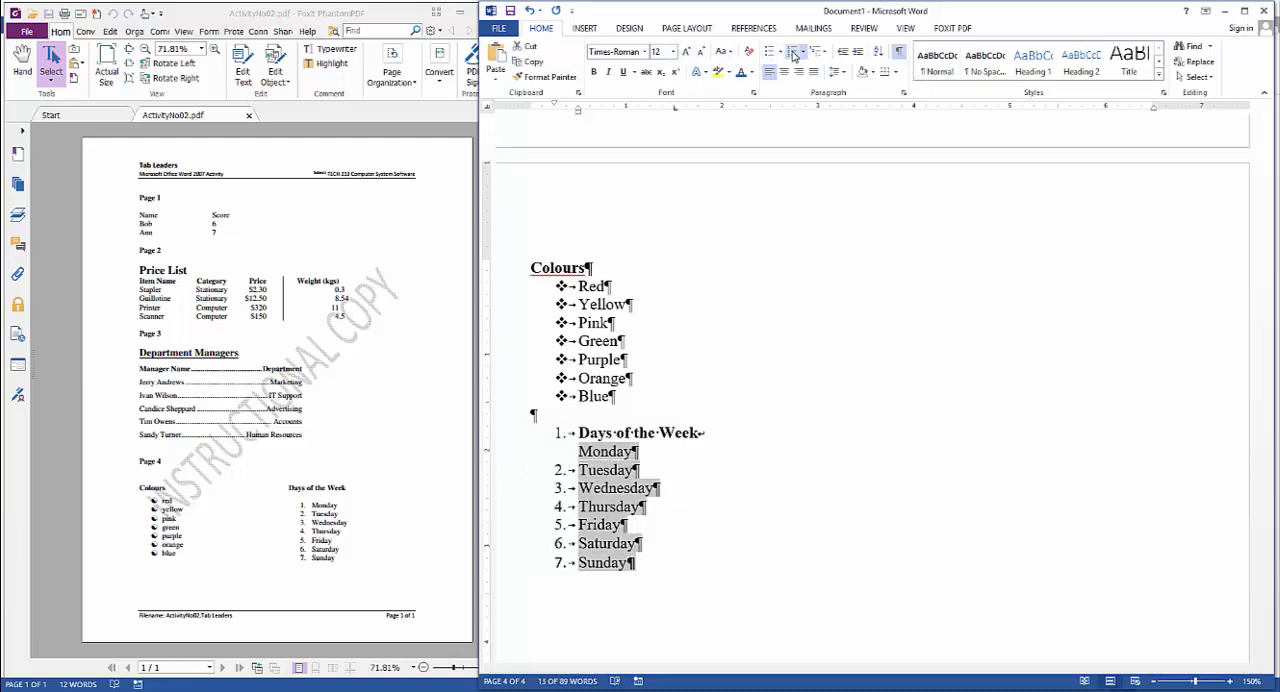
pyautogui.click(717, 438)
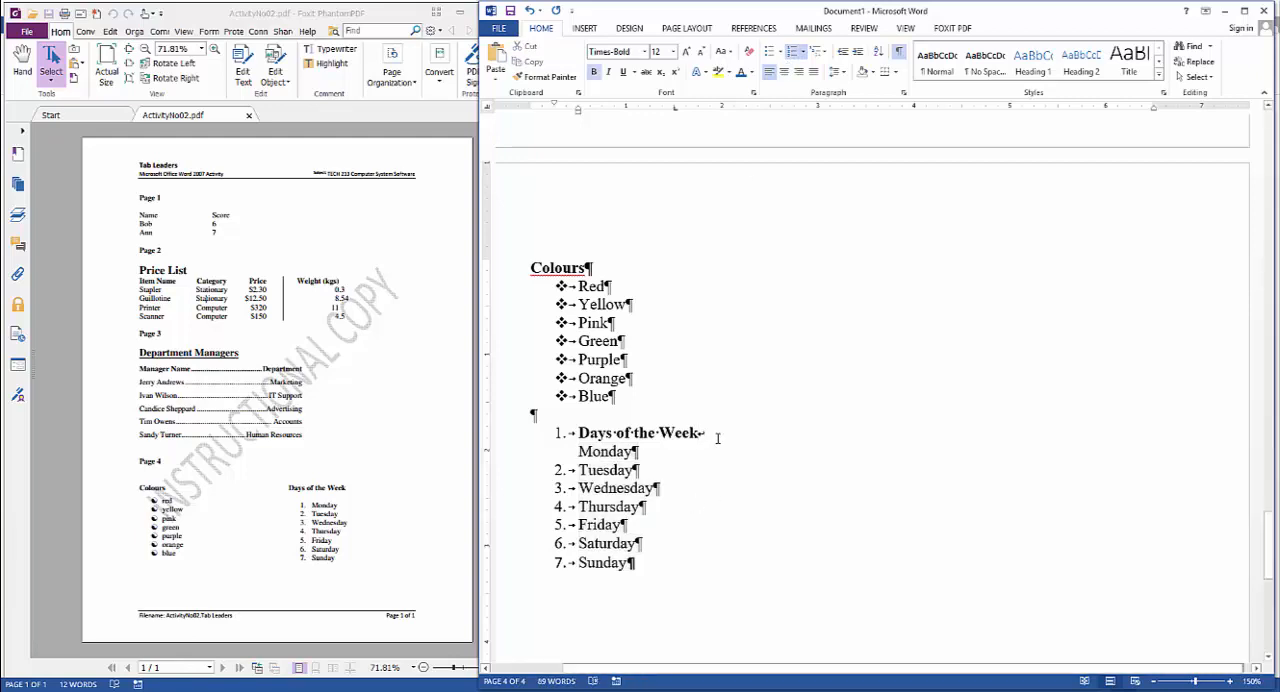
pyautogui.press('Delete')
pyautogui.press('Return')
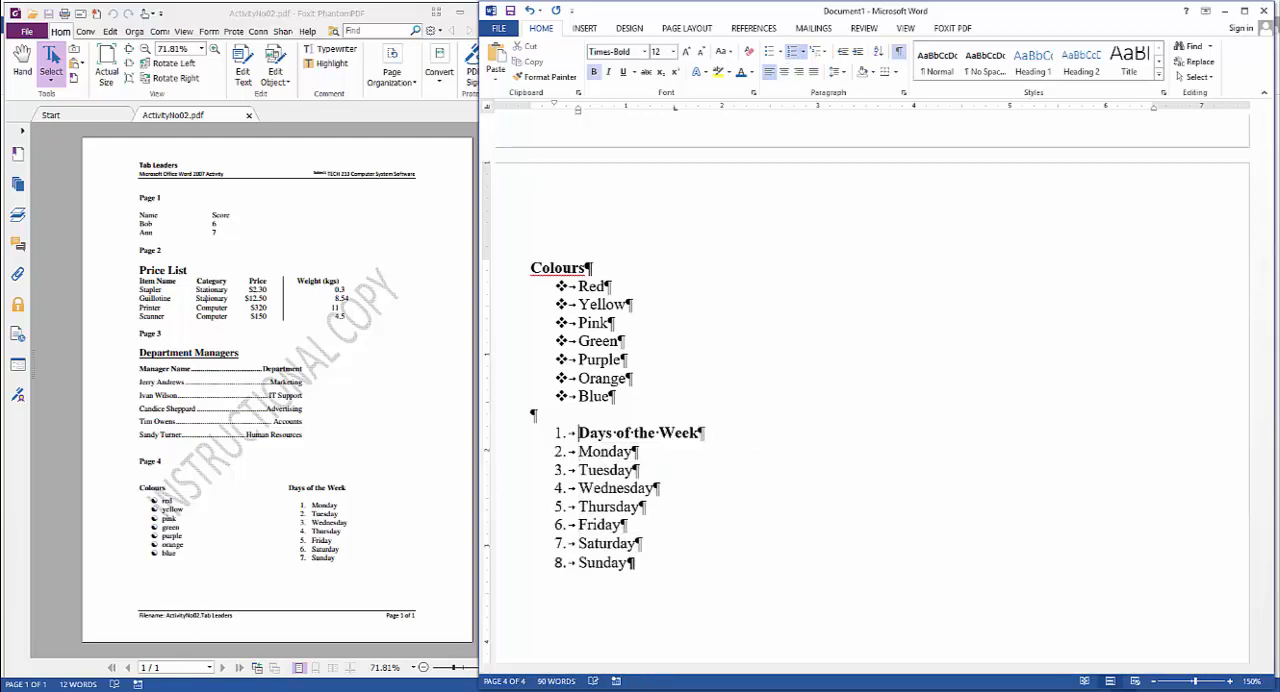
pyautogui.press('Up')
pyautogui.press('BackSpace')
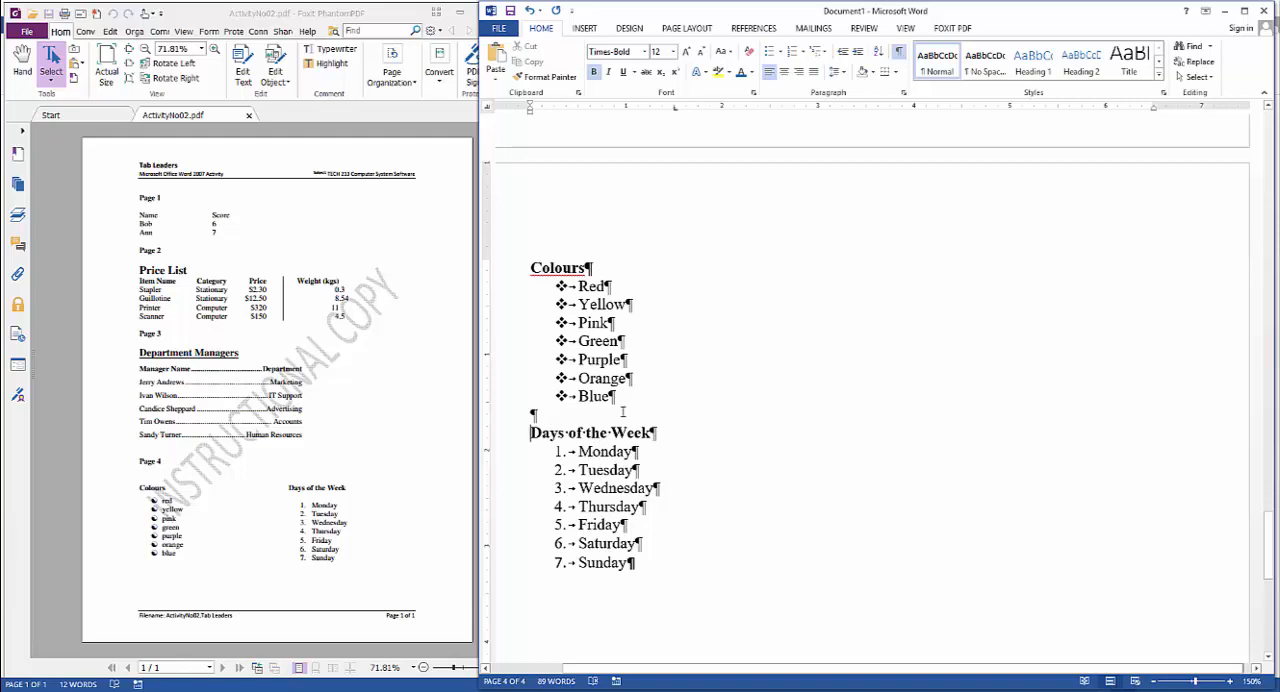
# Define the yin-yang symbol, Wingdings character 91, as the new bullet for the colours from Red to Blue
pyautogui.moveTo(578, 285); pyautogui.dragTo(658, 398)
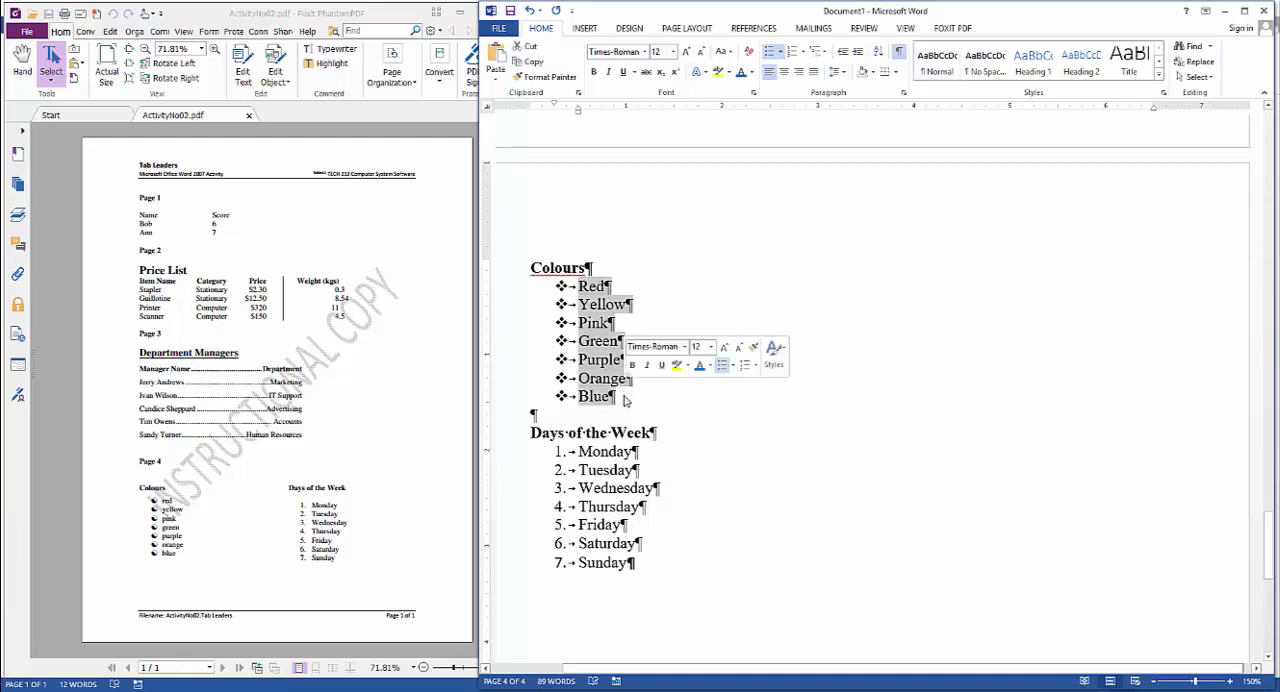
pyautogui.click(658, 398)
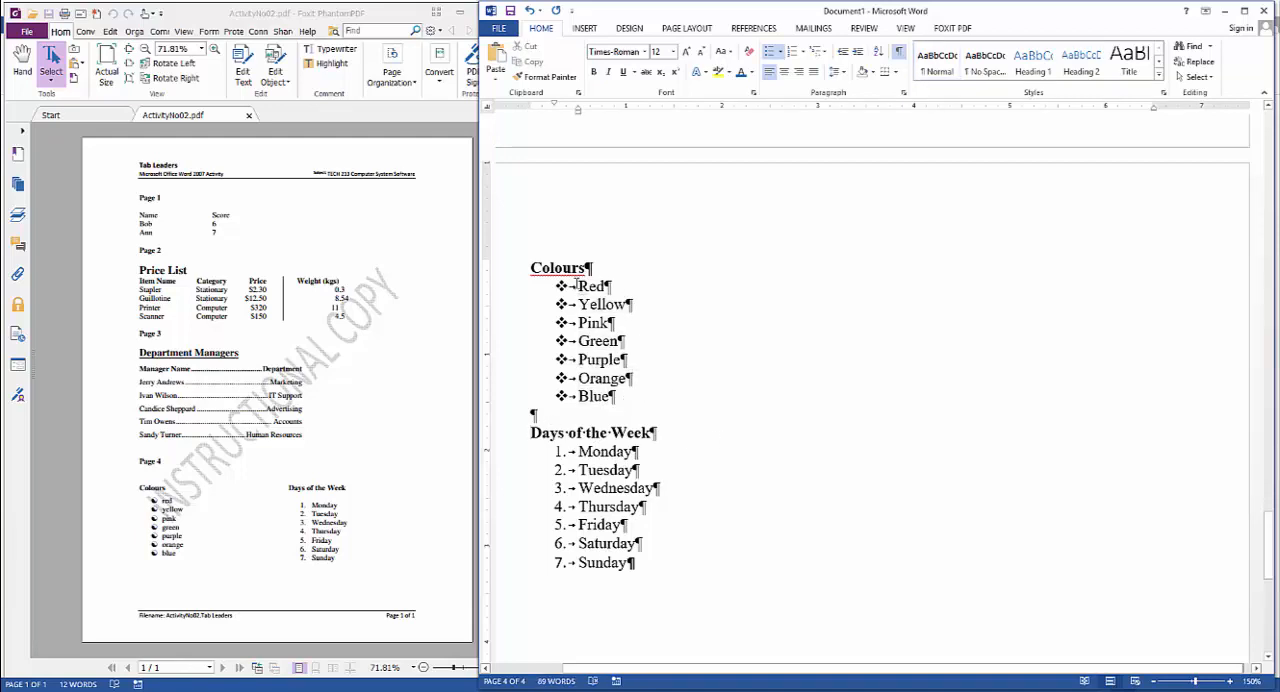
pyautogui.moveTo(575, 286); pyautogui.dragTo(615, 398)
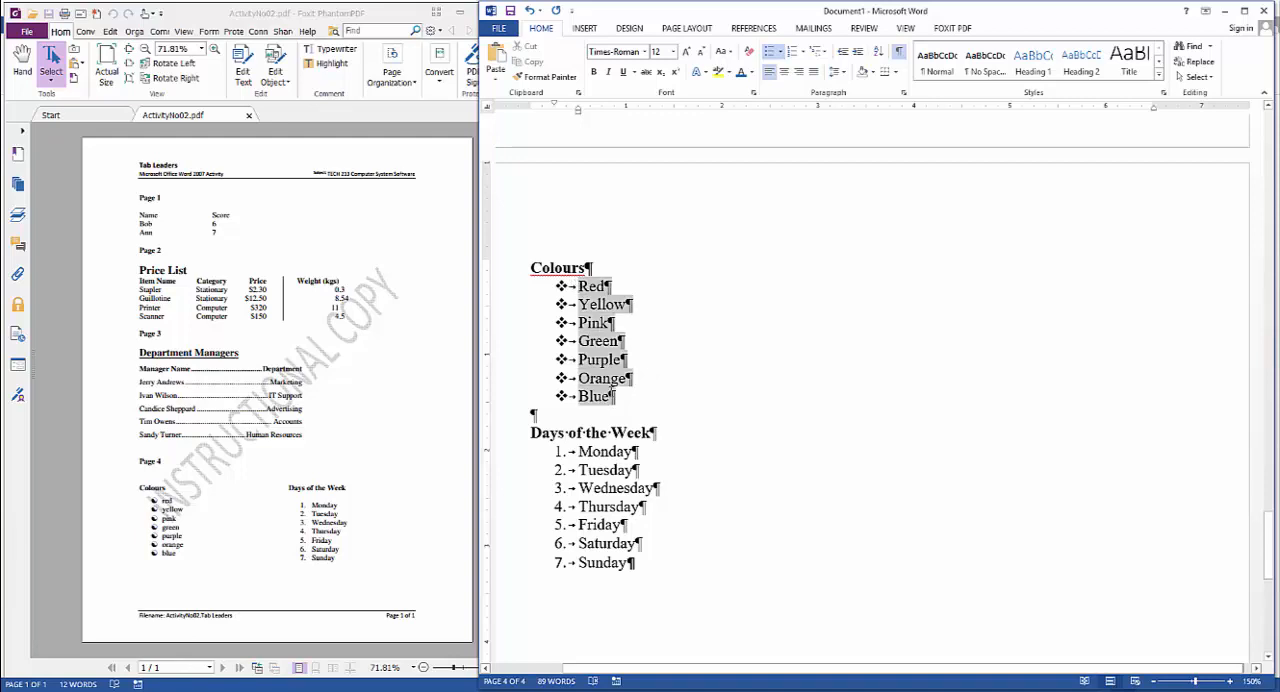
pyautogui.click(782, 52)
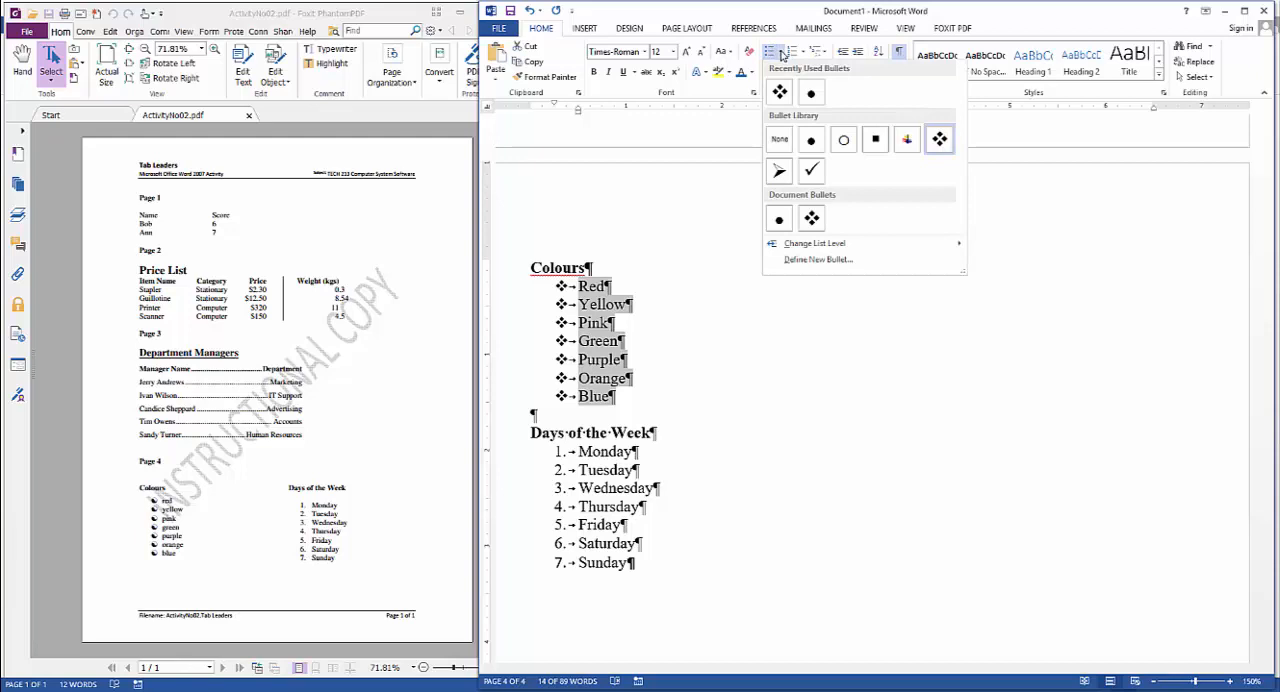
pyautogui.click(843, 262)
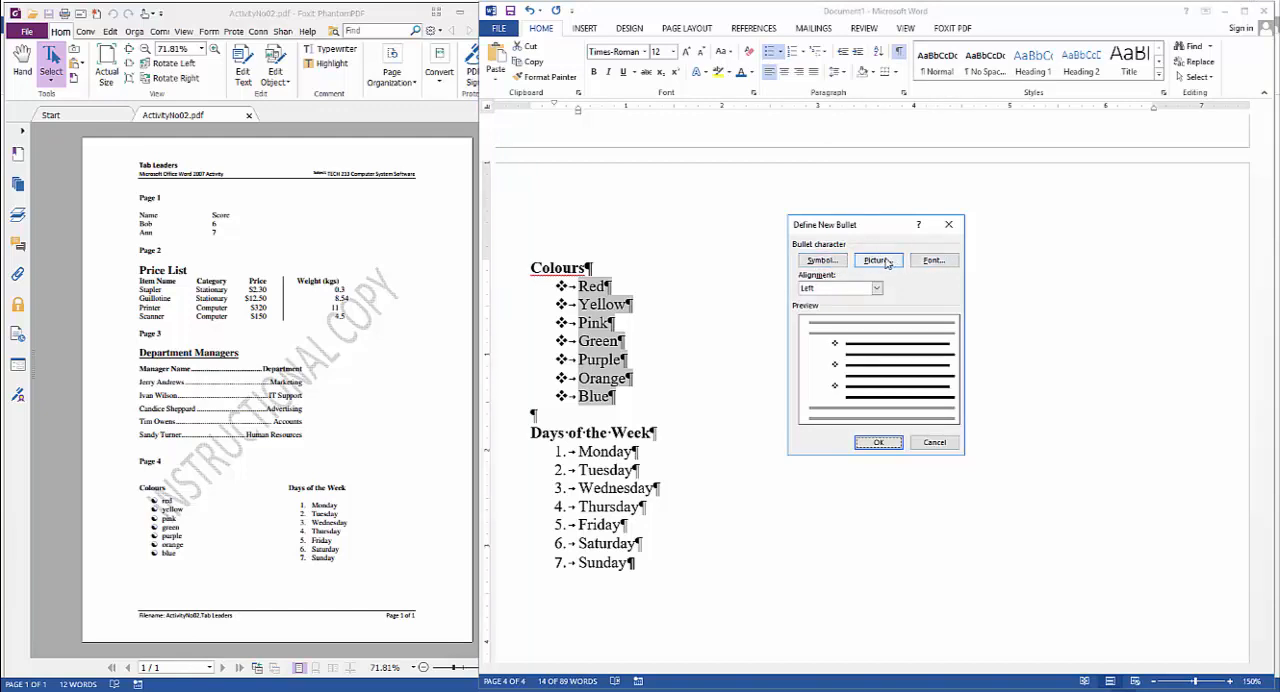
pyautogui.click(820, 262)
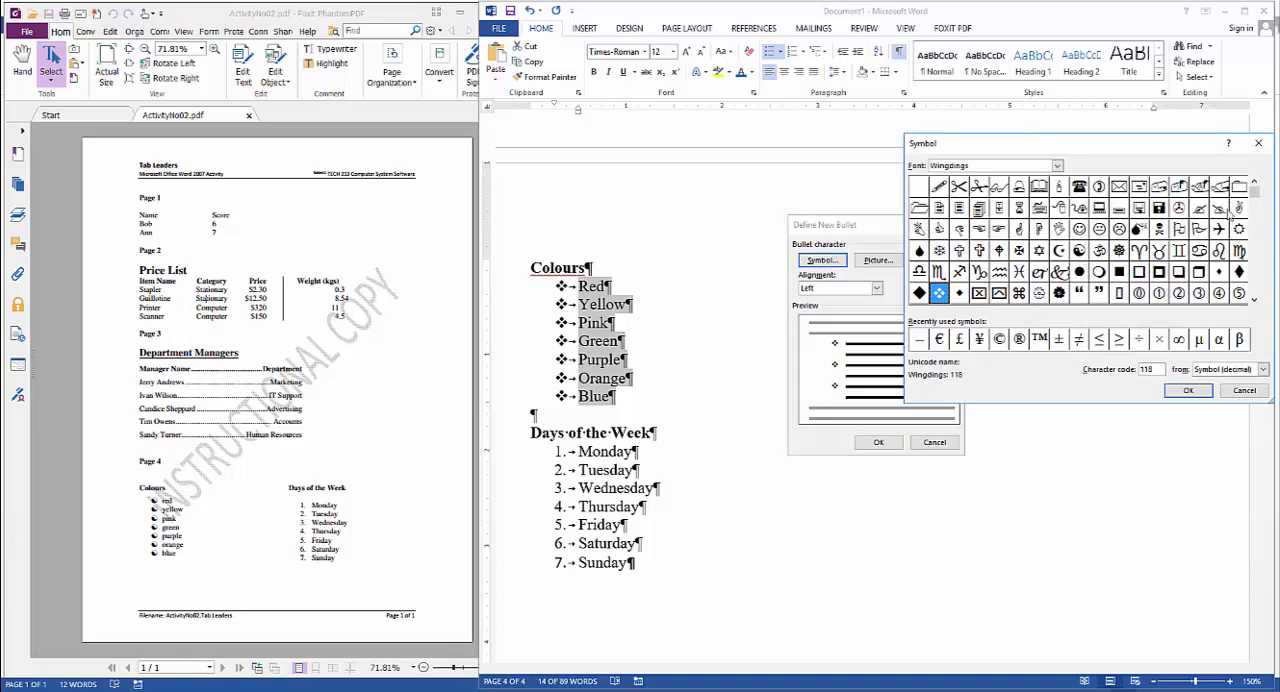
pyautogui.click(1078, 251)
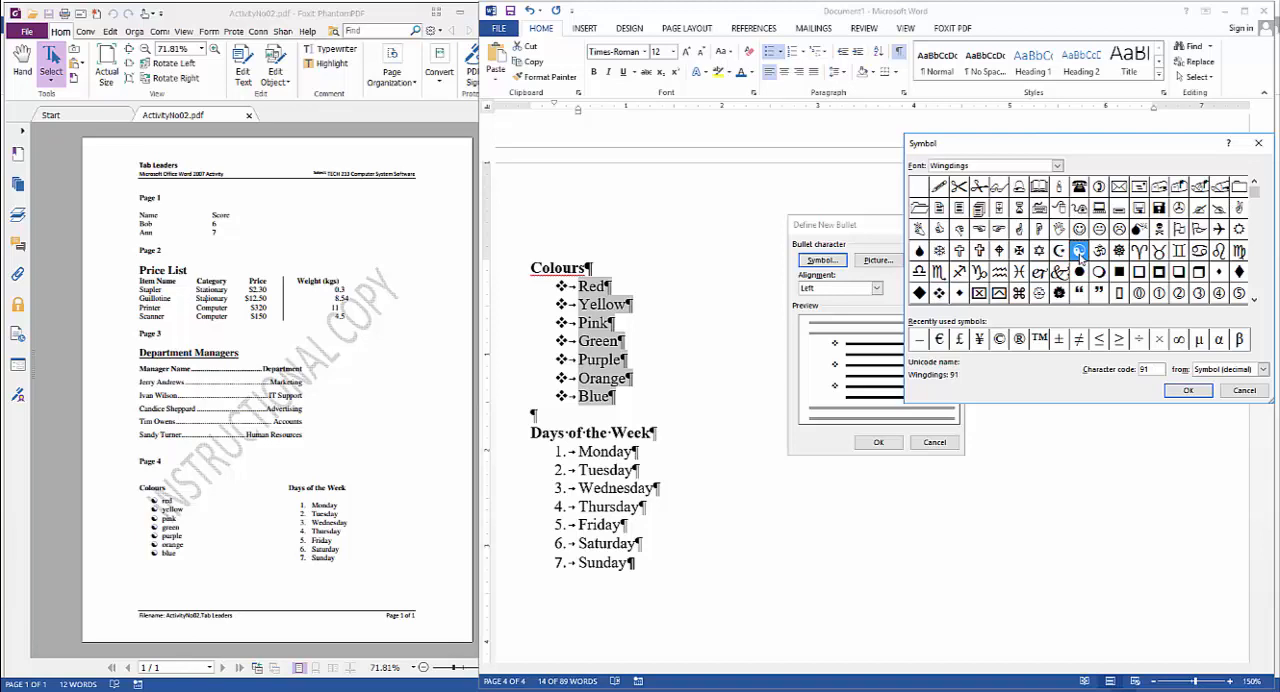
pyautogui.click(1186, 392)
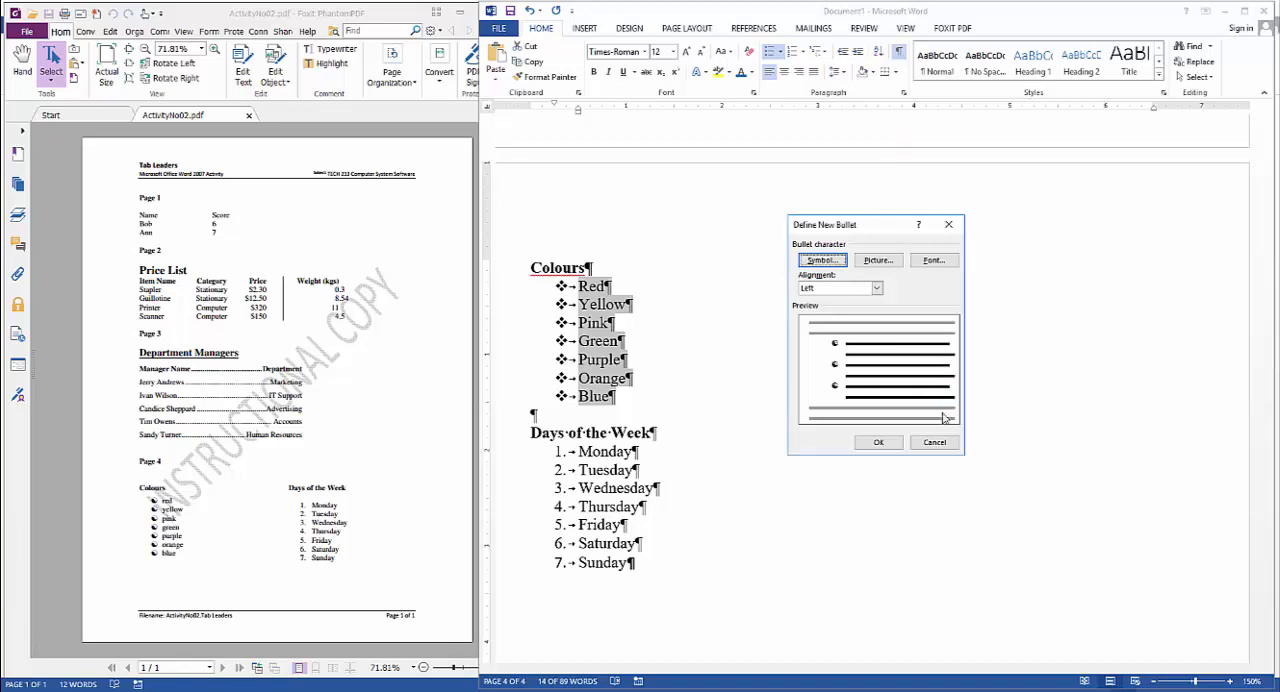
pyautogui.click(879, 443)
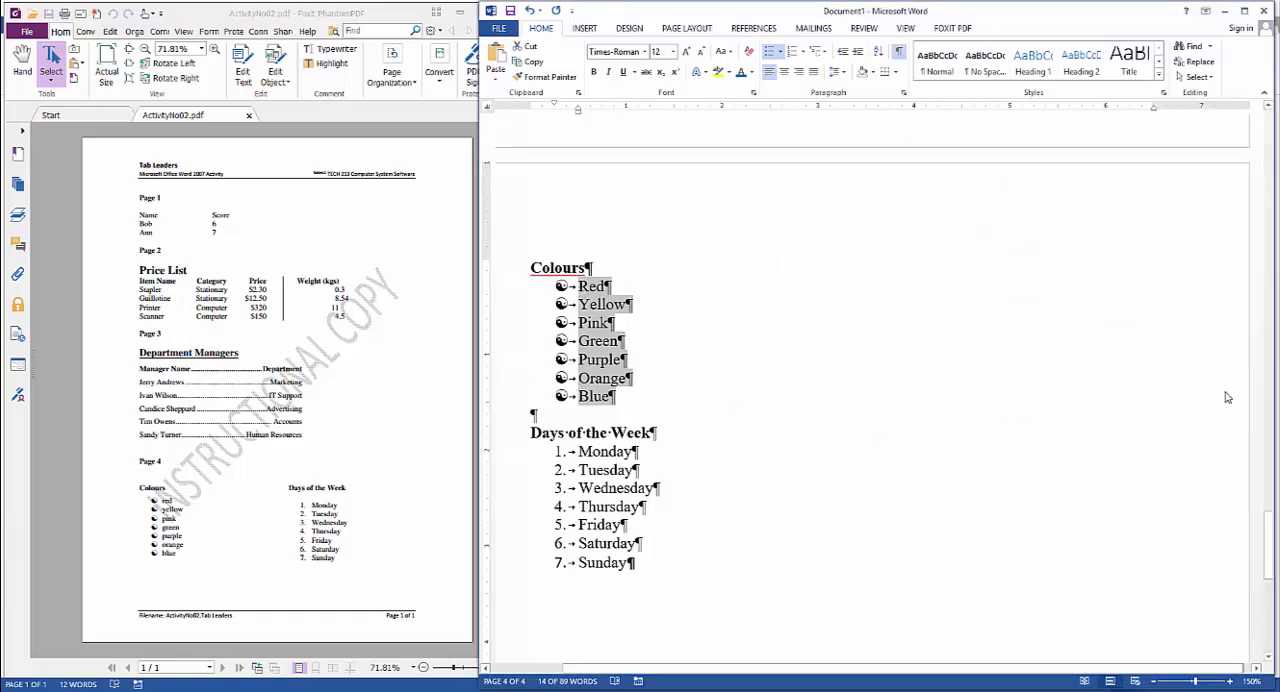
# Check the paragraph indentation settings of the bulleted colours and reduce their left indent to about 0.38"
pyautogui.click(654, 396)
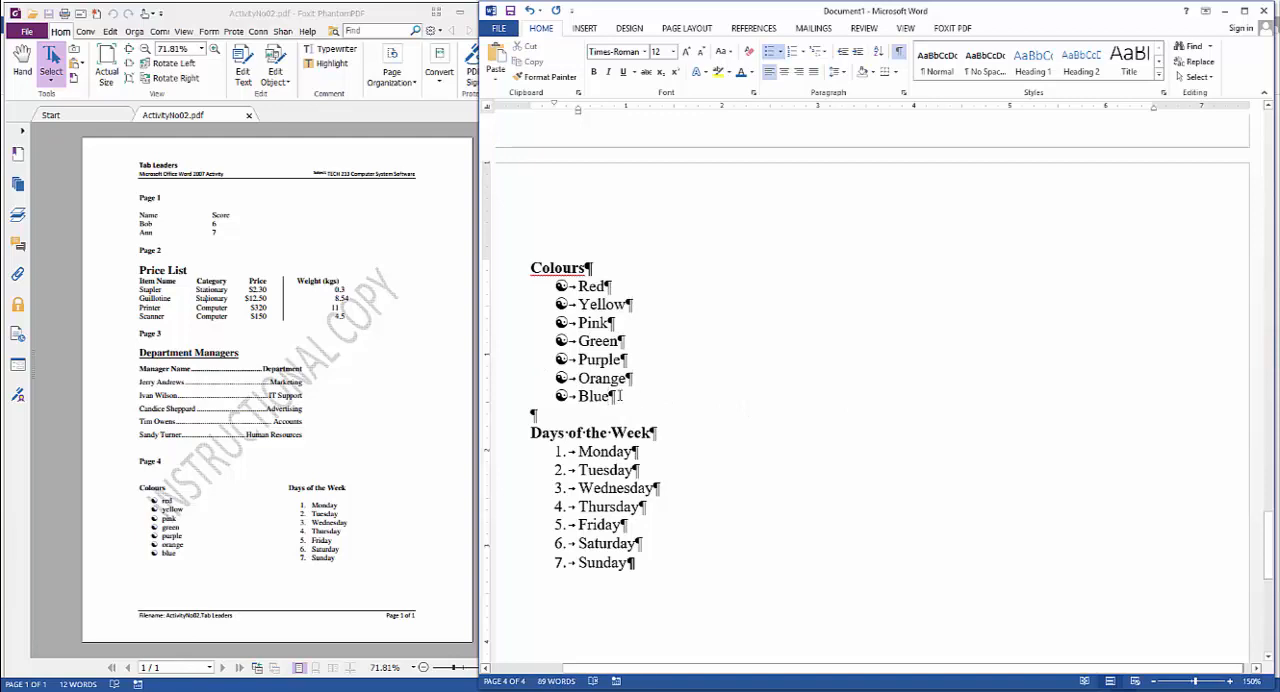
pyautogui.moveTo(620, 396)
pyautogui.mouseDown()
pyautogui.moveTo(581, 289)
pyautogui.moveTo(626, 399)
pyautogui.mouseUp()
pyautogui.click(694, 349)
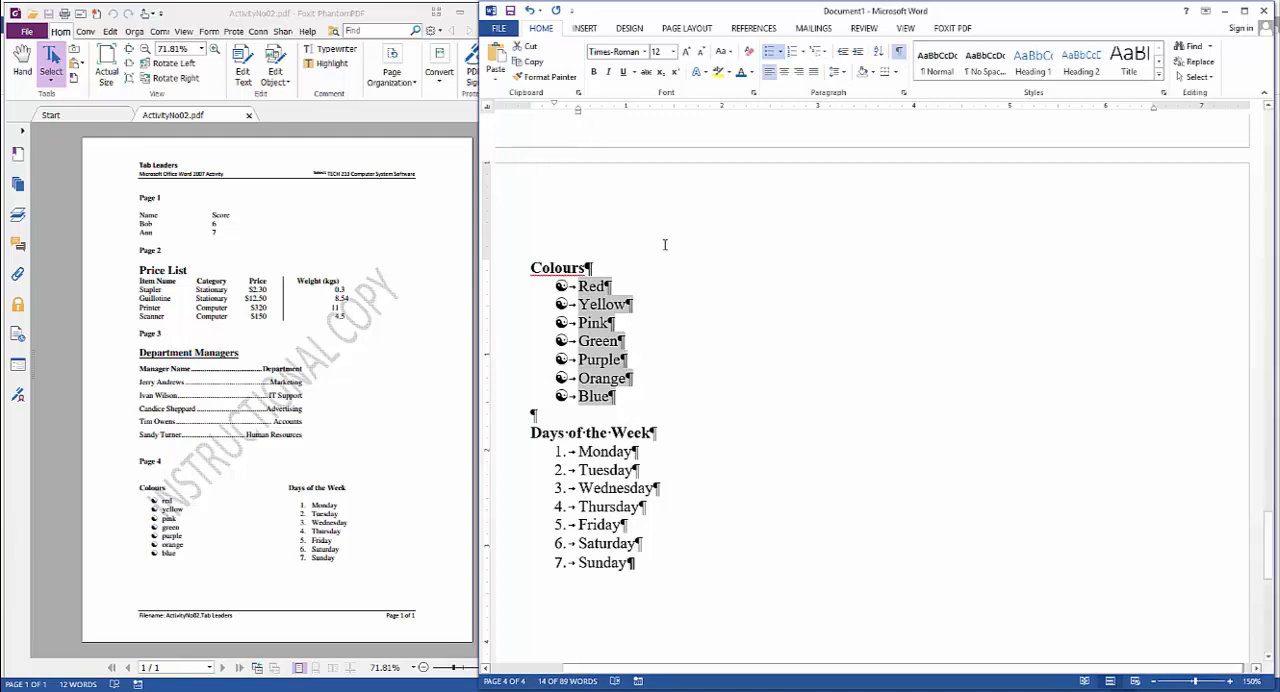
pyautogui.scroll(3, 667, 252)
pyautogui.scroll(-6, 669, 257)
pyautogui.scroll(1, 670, 260)
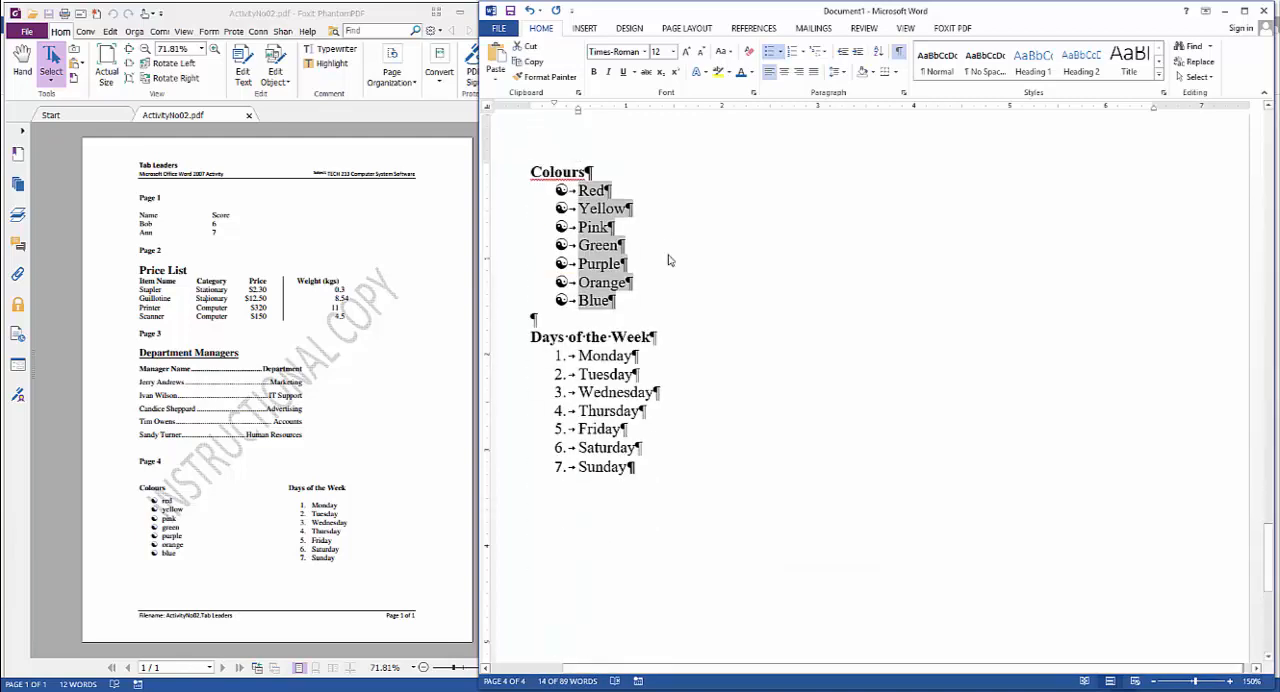
pyautogui.scroll(-1, 669, 260)
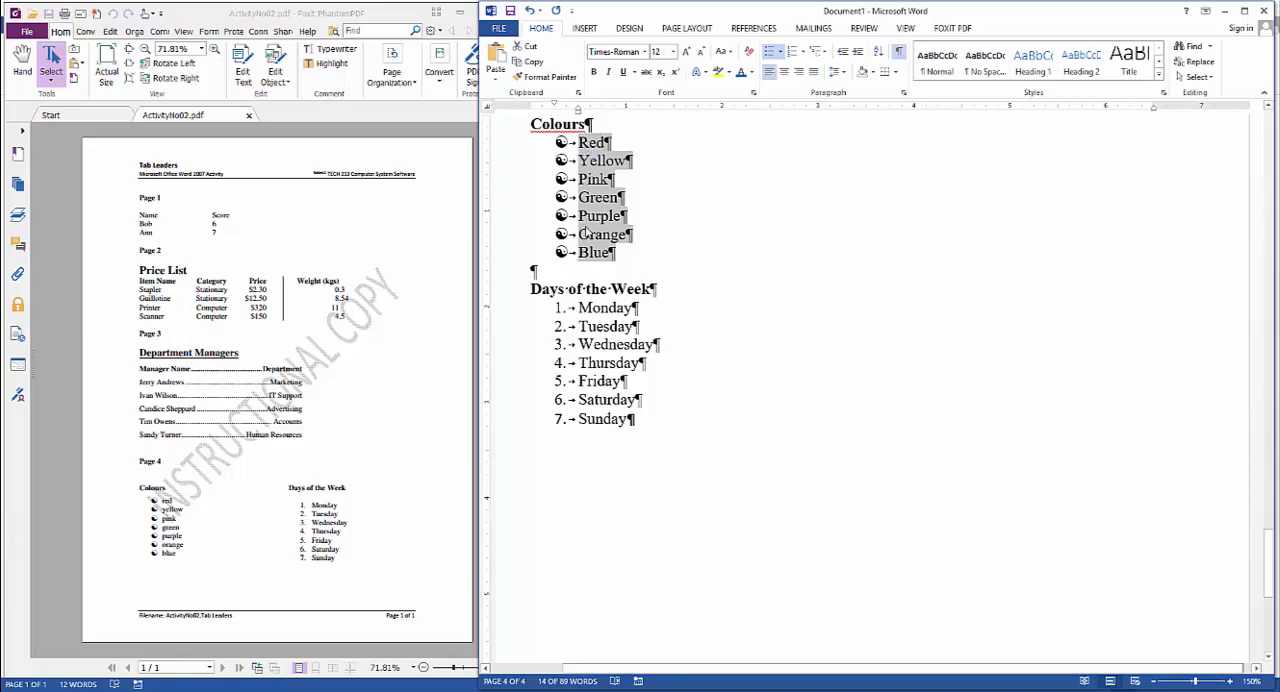
pyautogui.click(904, 96)
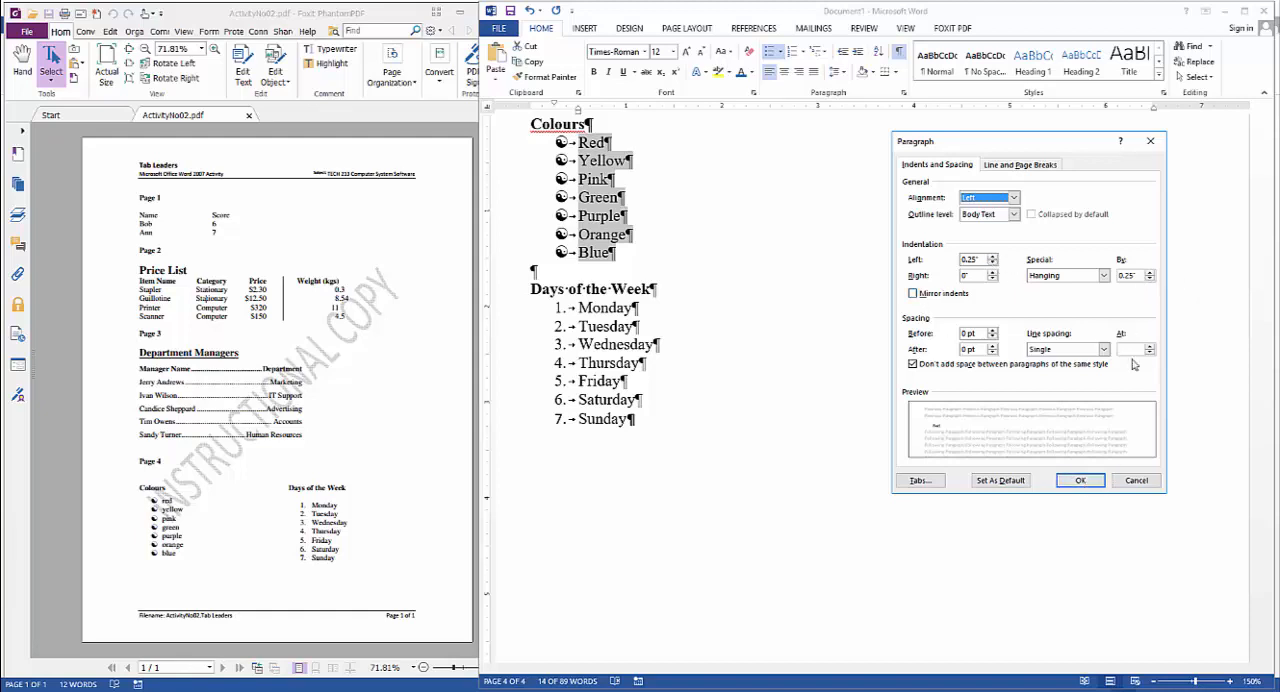
pyautogui.click(1076, 480)
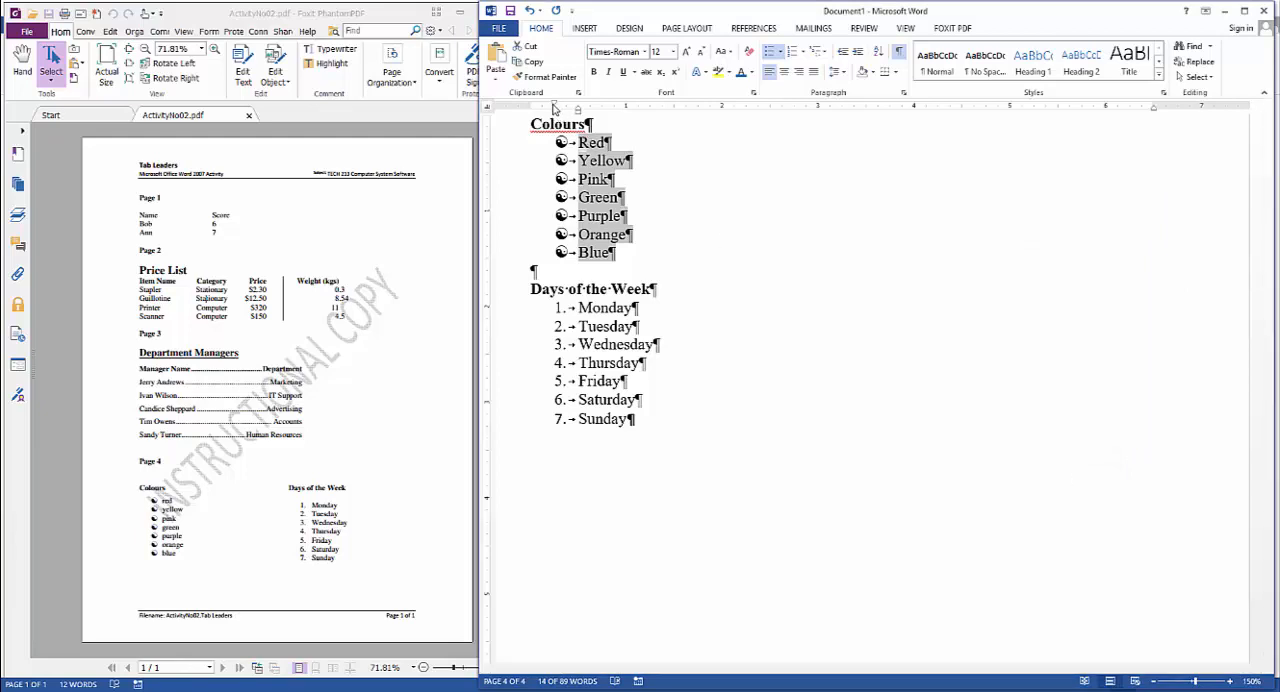
pyautogui.moveTo(555, 108)
pyautogui.mouseDown()
pyautogui.moveTo(531, 105)
pyautogui.moveTo(838, 110)
pyautogui.moveTo(567, 112)
pyautogui.mouseUp()
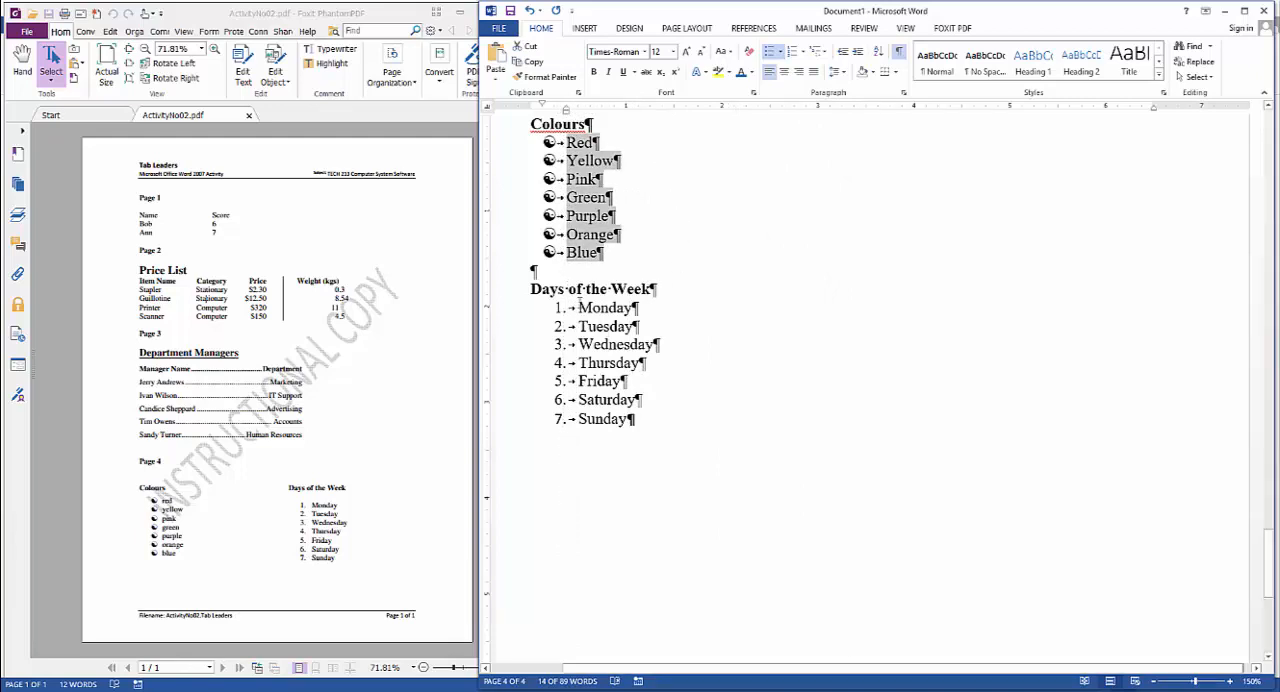
# Reduce the left indent of the numbered days from Monday to Sunday to about 0.3"
pyautogui.moveTo(578, 308); pyautogui.dragTo(636, 420)
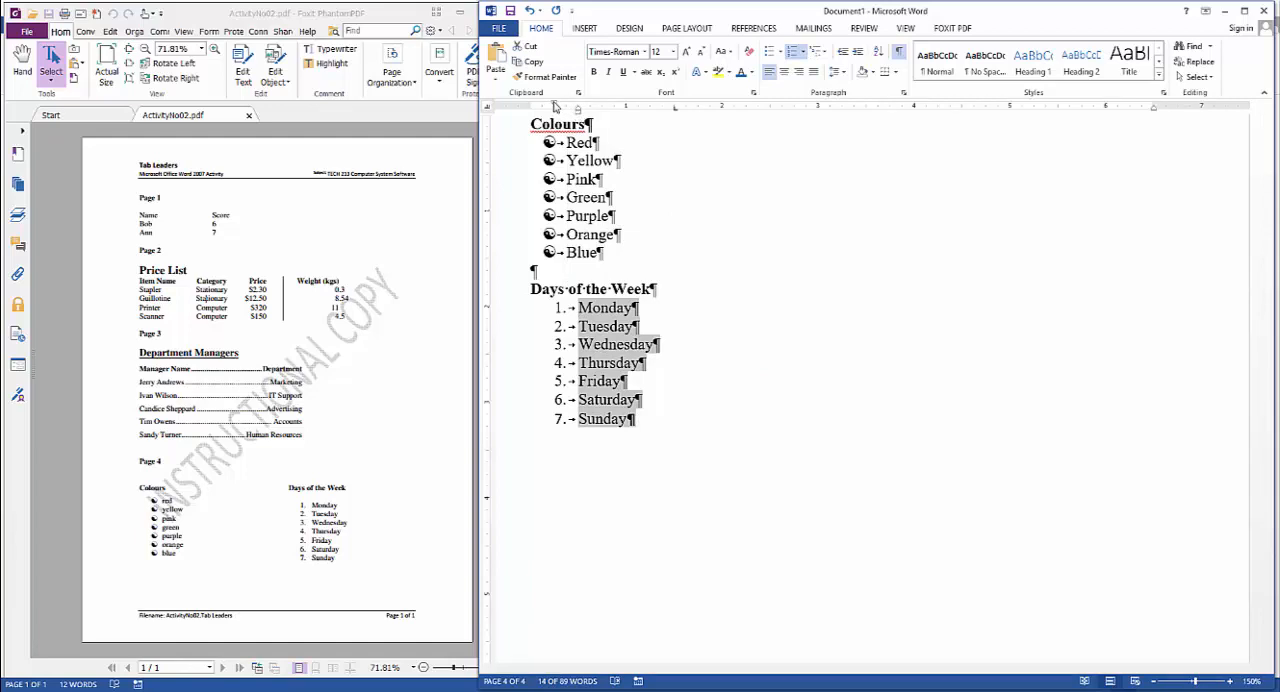
pyautogui.moveTo(556, 107)
pyautogui.mouseDown()
pyautogui.moveTo(544, 107)
pyautogui.moveTo(578, 112)
pyautogui.moveTo(566, 111)
pyautogui.mouseUp()
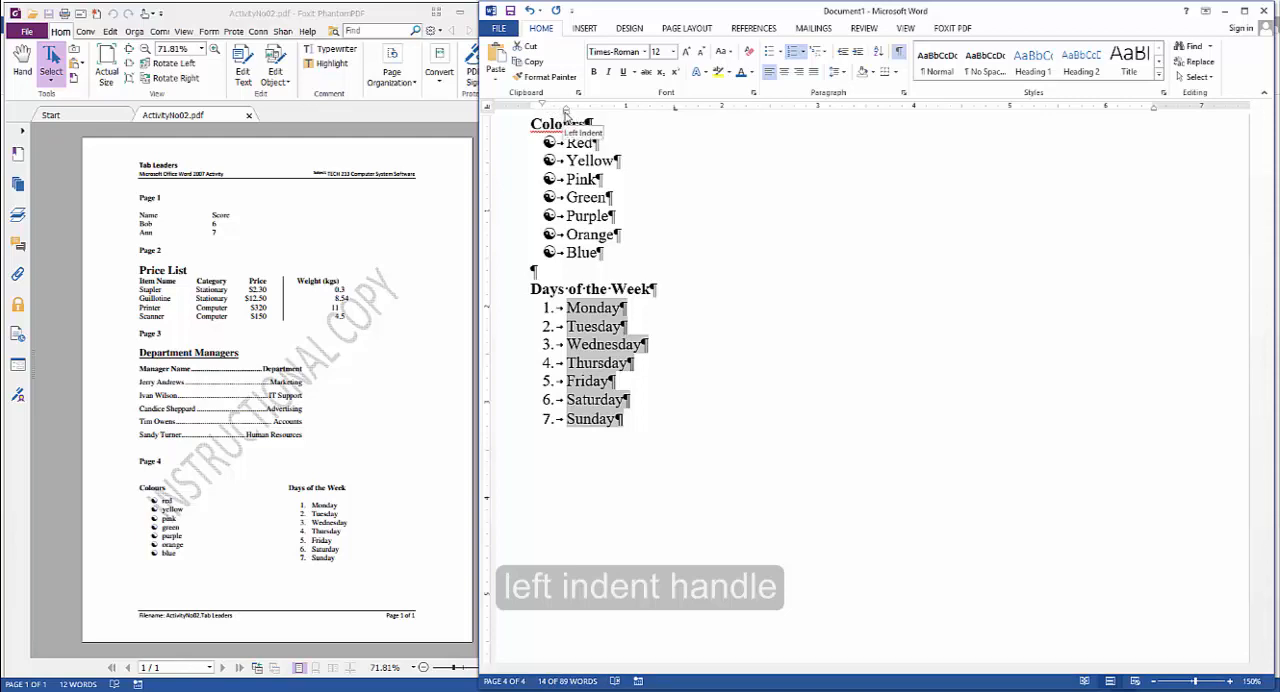
pyautogui.moveTo(566, 110)
pyautogui.mouseDown()
pyautogui.moveTo(667, 117)
pyautogui.moveTo(555, 120)
pyautogui.moveTo(566, 120)
pyautogui.mouseUp()
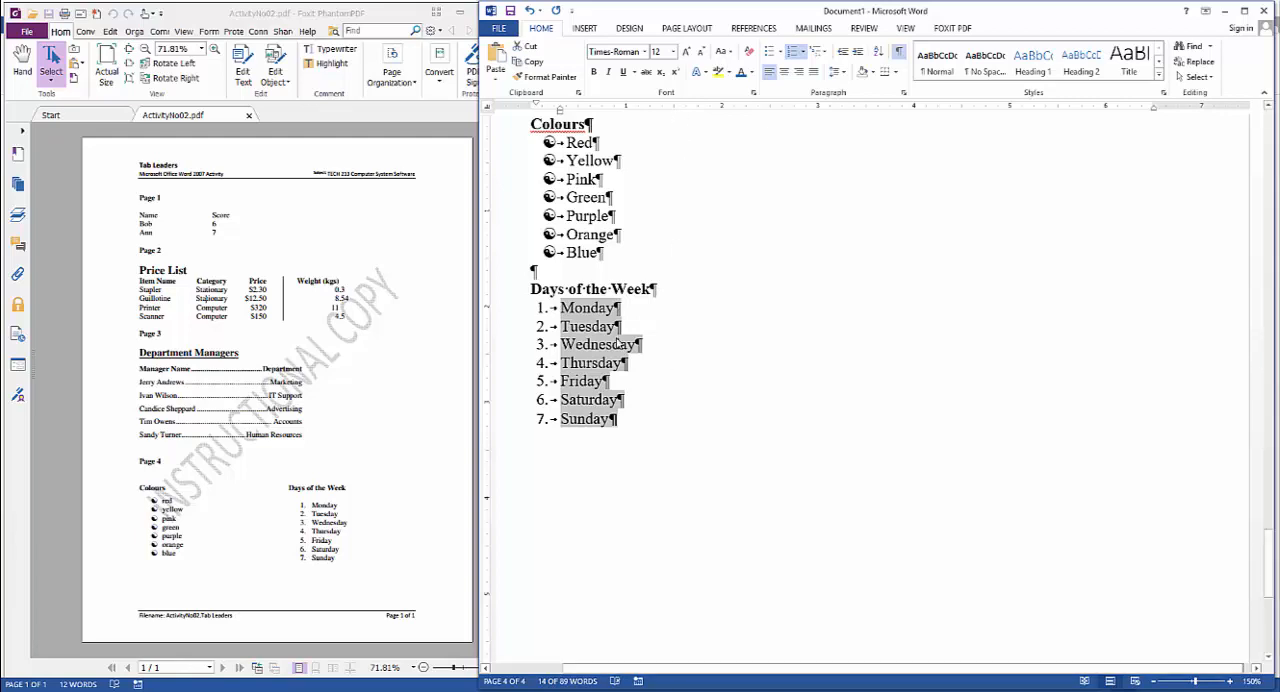
pyautogui.moveTo(618, 421); pyautogui.dragTo(560, 124)
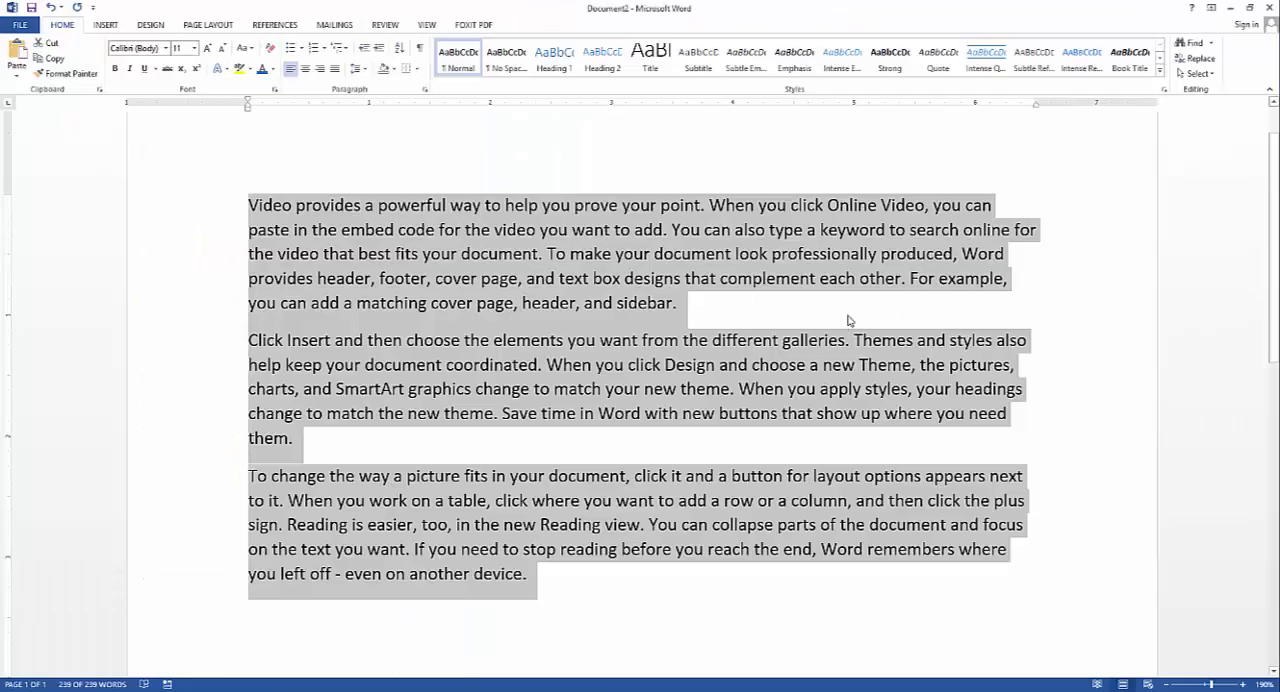
# In Document2, select all three sample paragraphs and justify them
pyautogui.click(254, 280)
pyautogui.moveTo(252, 205); pyautogui.dragTo(551, 581)
pyautogui.click(336, 69)
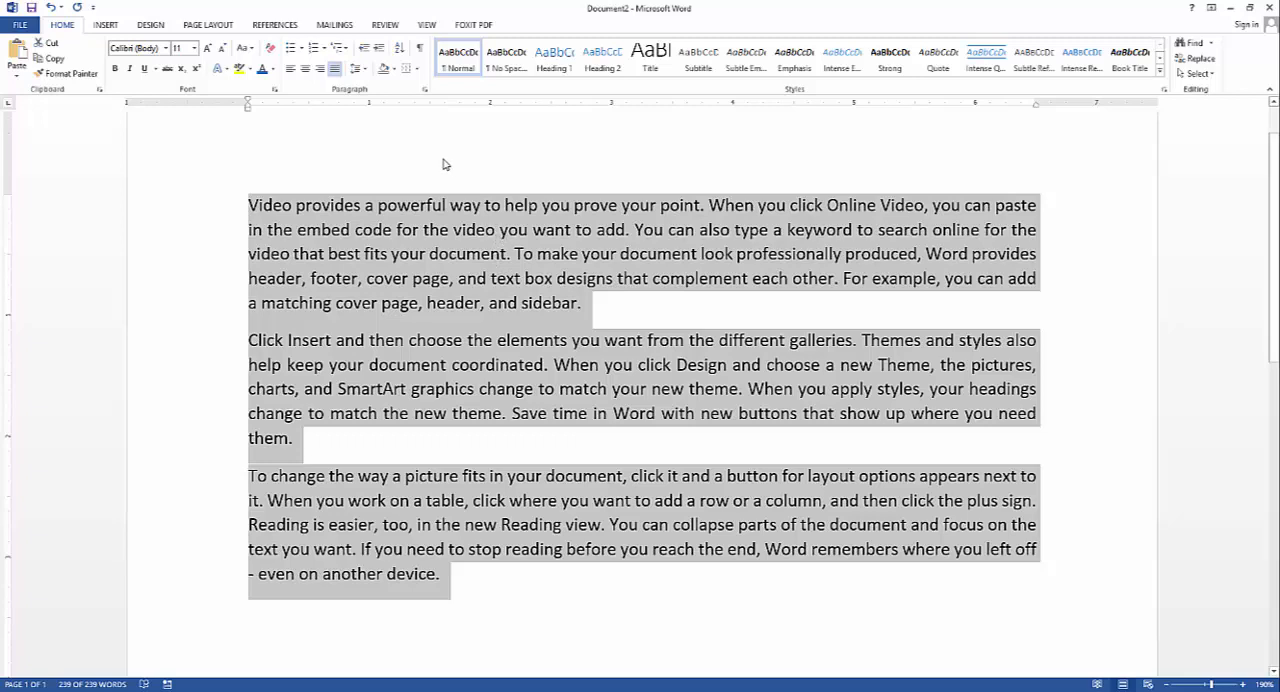
pyautogui.click(426, 92)
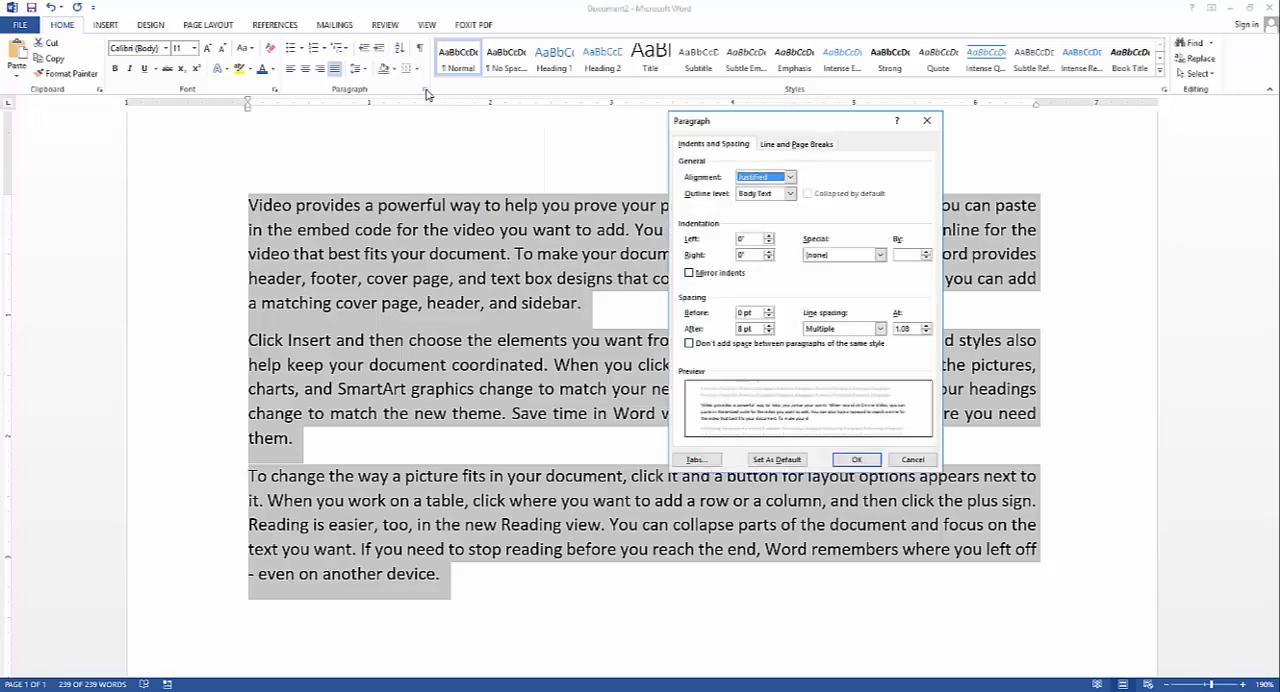
pyautogui.click(846, 254)
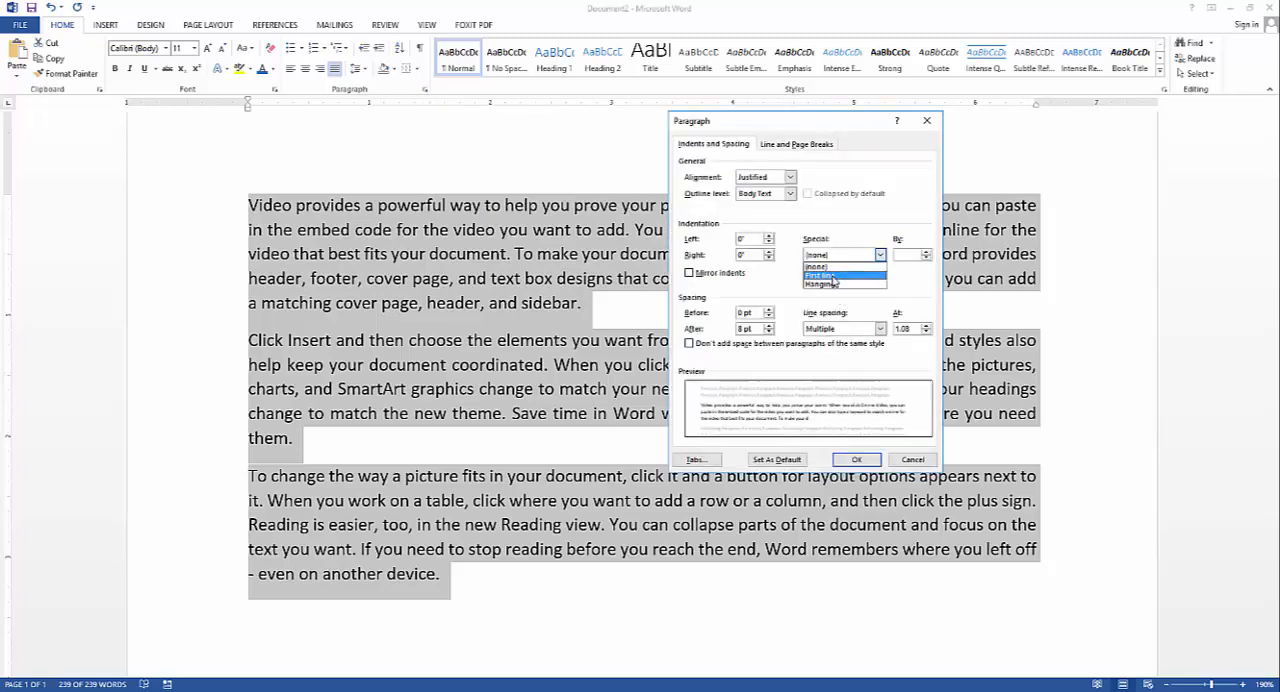
pyautogui.click(832, 276)
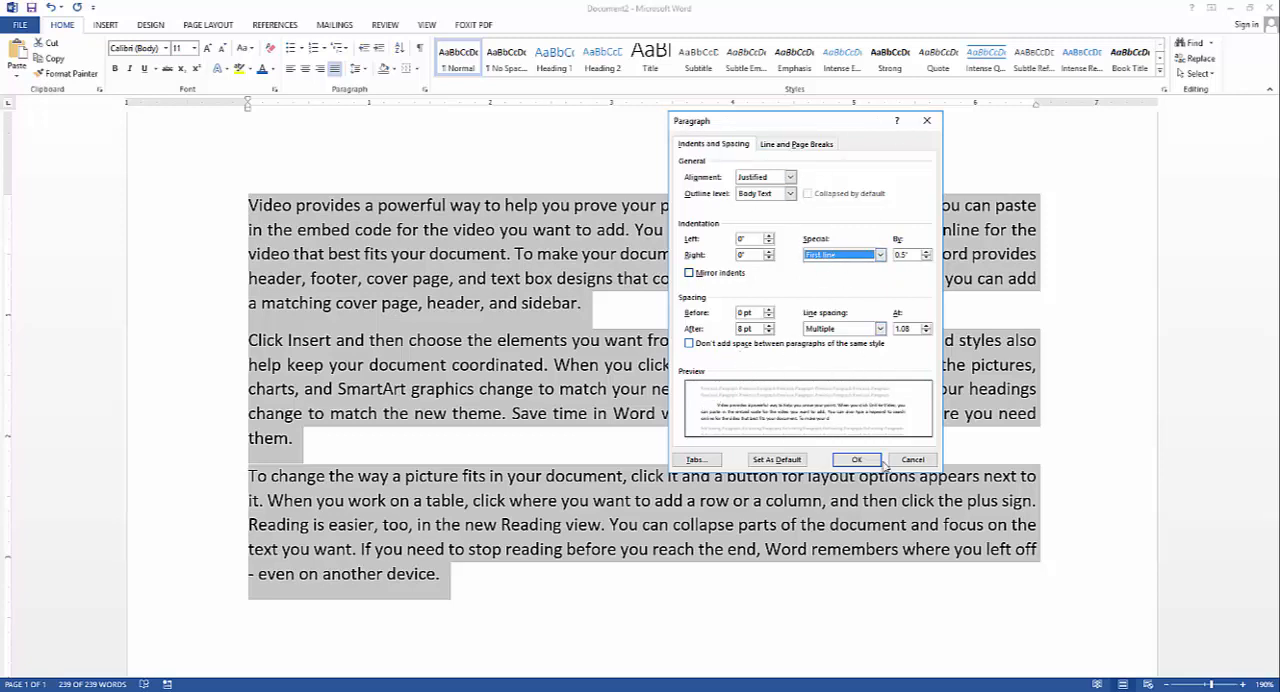
pyautogui.click(913, 459)
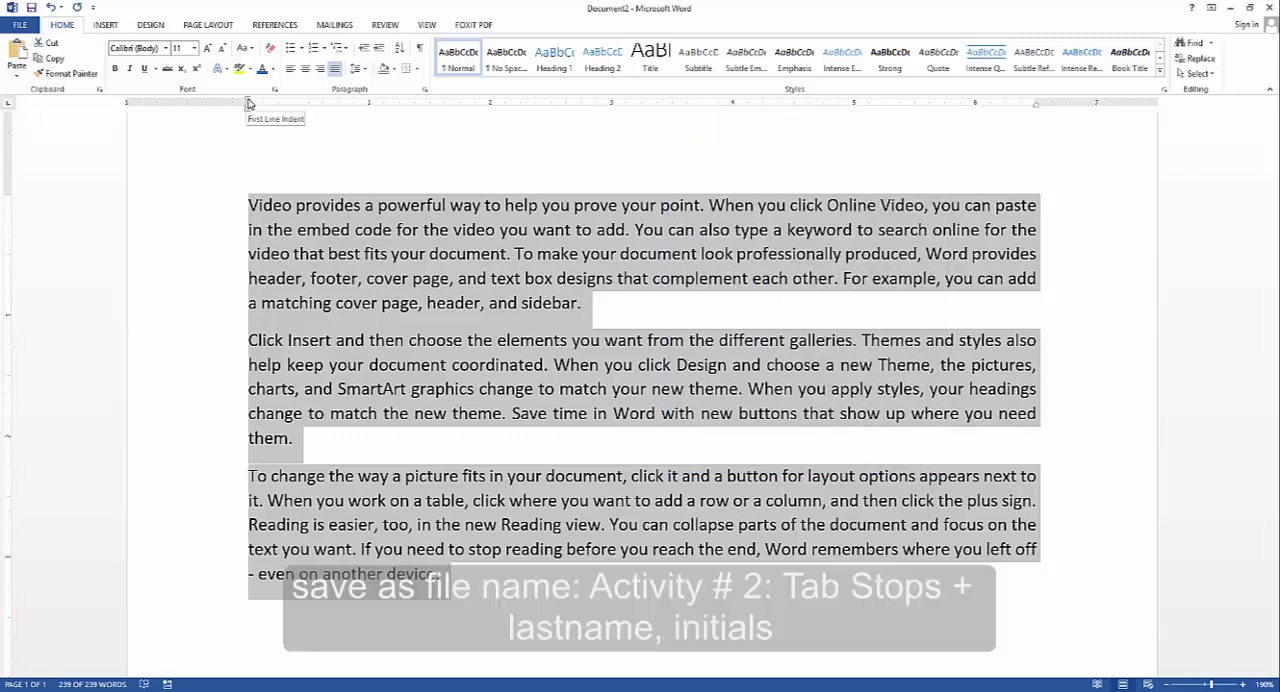
# Set a first line indent of about 0.5" on all three sample paragraphs using the ruler
pyautogui.moveTo(249, 103); pyautogui.dragTo(308, 103)
pyautogui.hotkey('ctrl', 'a')
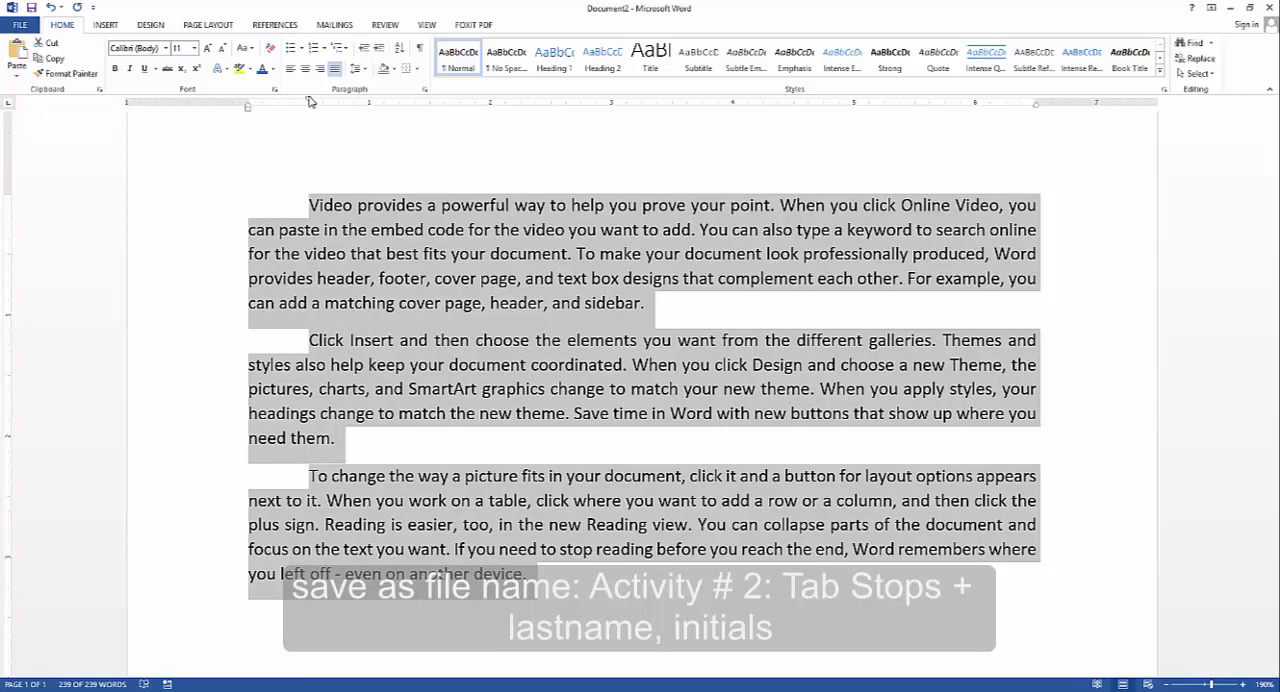
# Remove the first line indent from all three sample paragraphs and give them a hanging indent of about 0.5"
pyautogui.moveTo(310, 103); pyautogui.dragTo(249, 107)
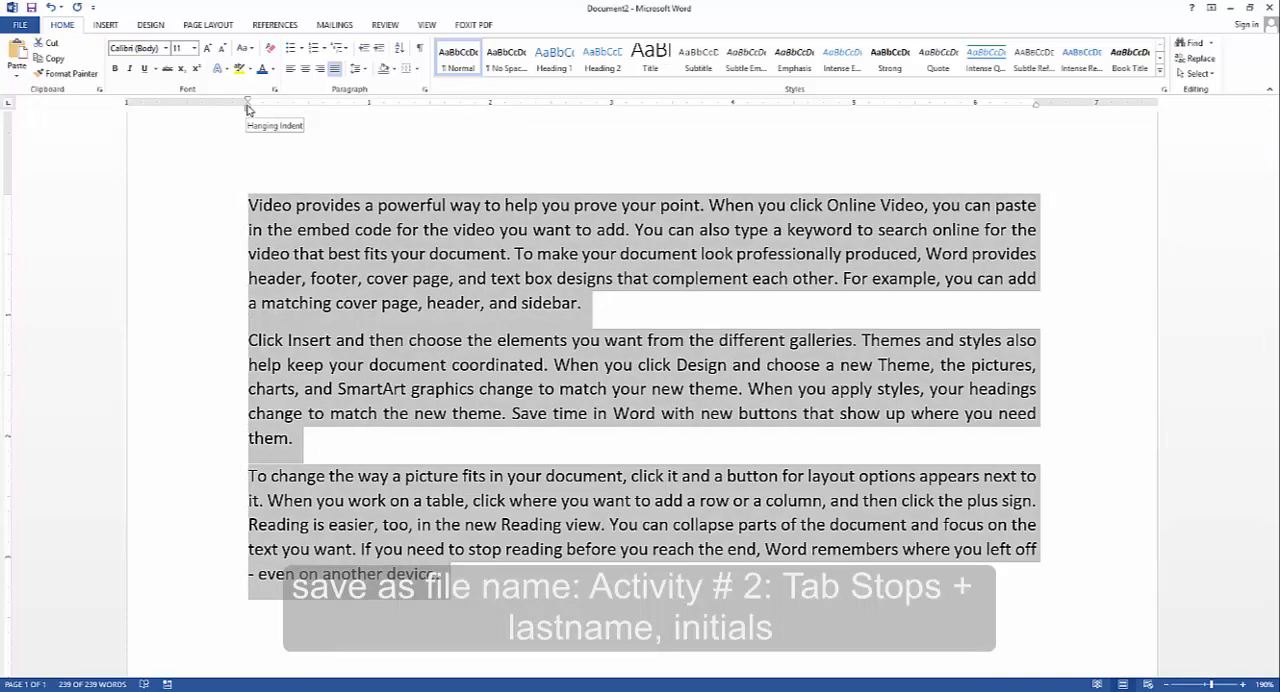
pyautogui.moveTo(248, 106); pyautogui.dragTo(307, 110)
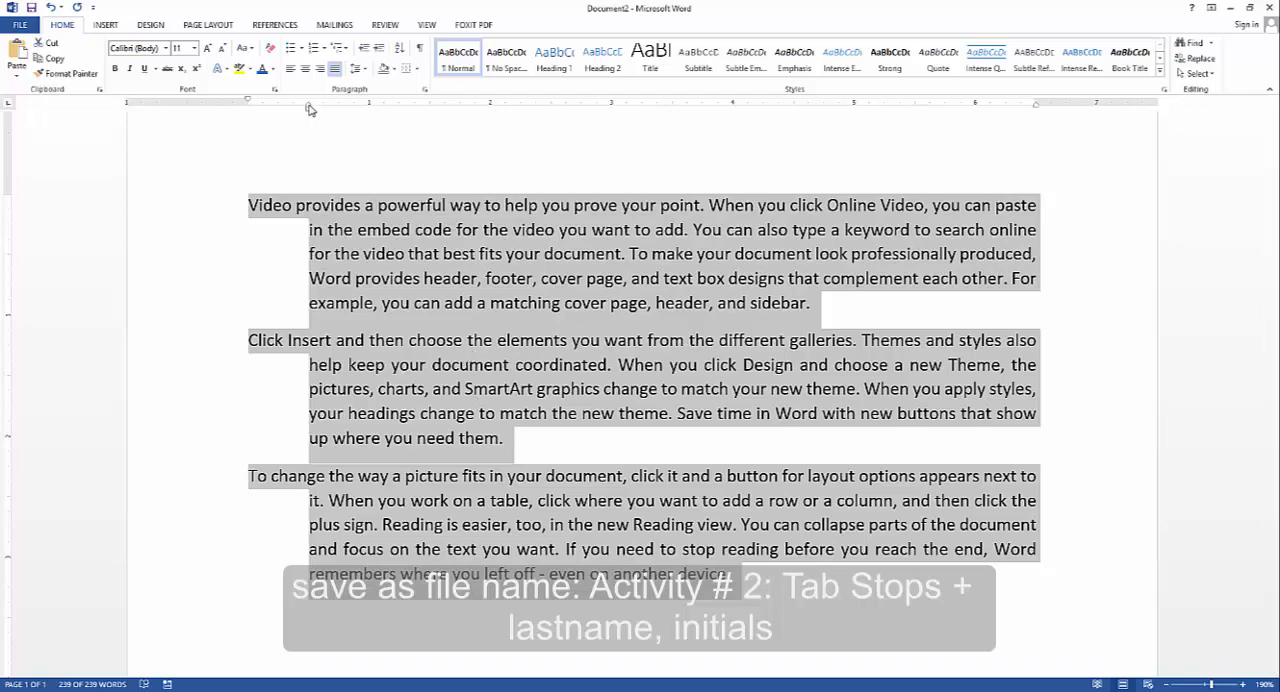
# Indent all three paragraphs about 0.5" on both the left and right using the ruler, and reset both indents to 0"
pyautogui.moveTo(310, 110)
pyautogui.mouseDown()
pyautogui.moveTo(248, 115)
pyautogui.moveTo(308, 115)
pyautogui.mouseUp()
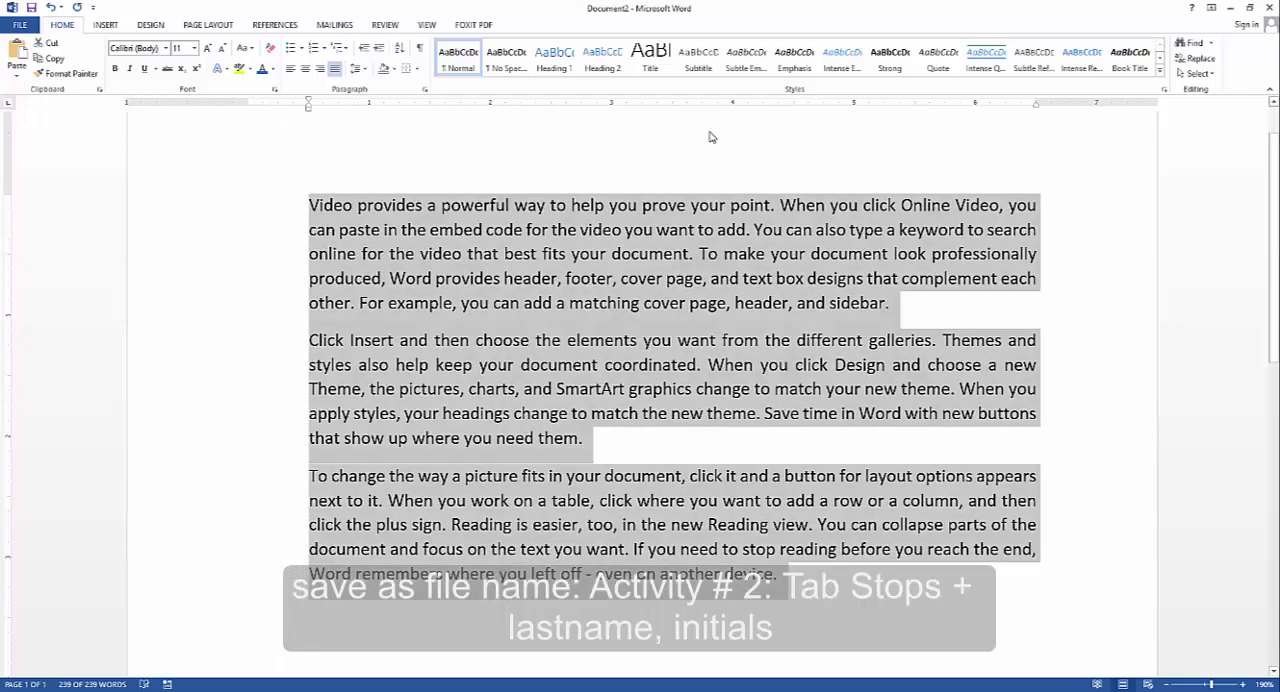
pyautogui.moveTo(1036, 106)
pyautogui.mouseDown()
pyautogui.moveTo(978, 119)
pyautogui.moveTo(1036, 120)
pyautogui.moveTo(976, 124)
pyautogui.mouseUp()
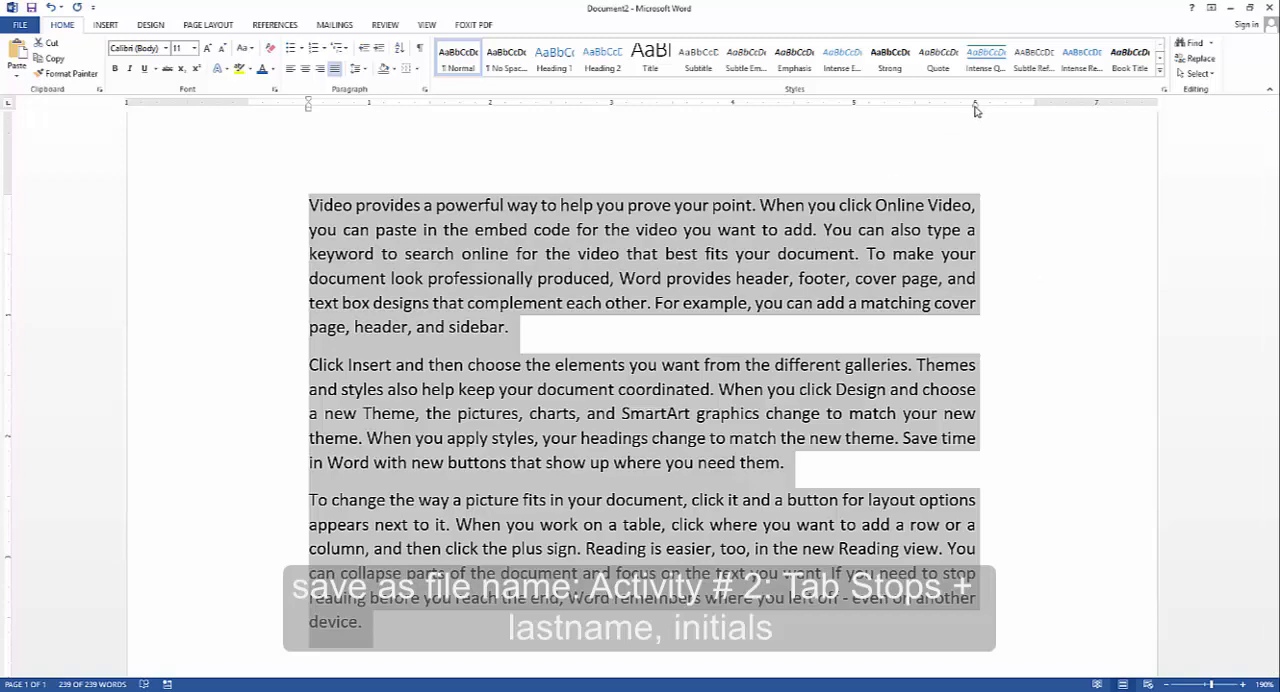
pyautogui.moveTo(977, 110); pyautogui.dragTo(1036, 110)
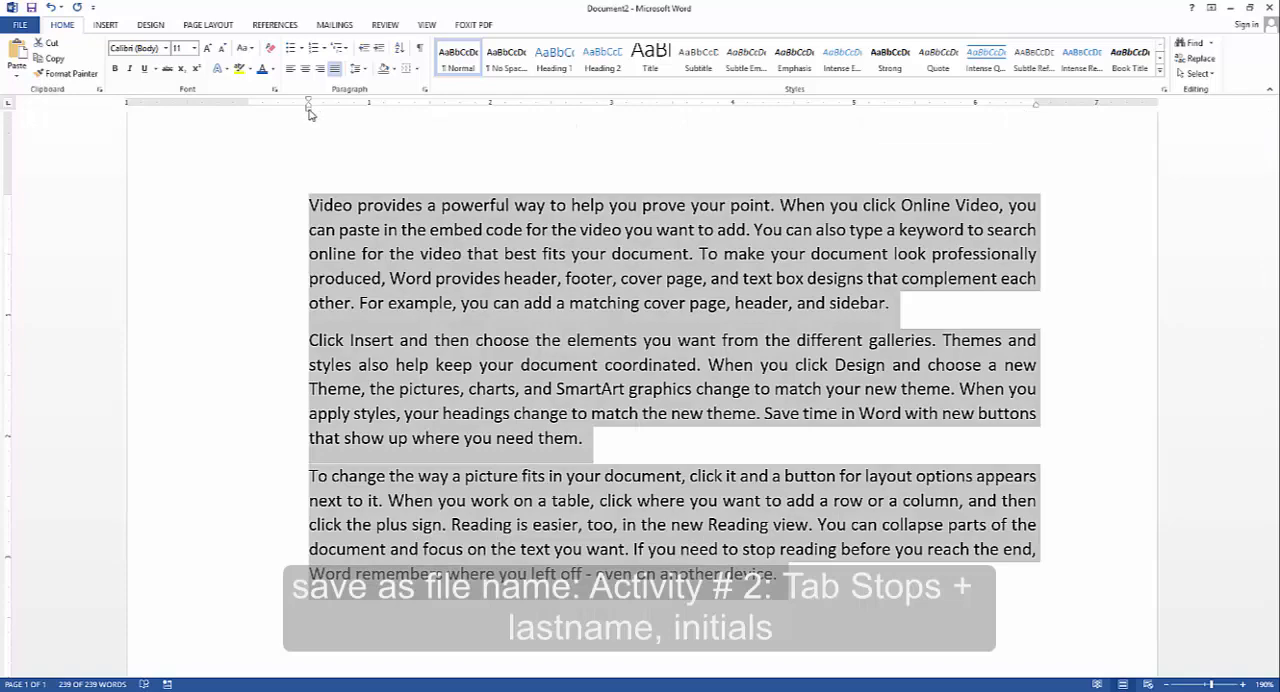
pyautogui.moveTo(308, 113); pyautogui.dragTo(250, 115)
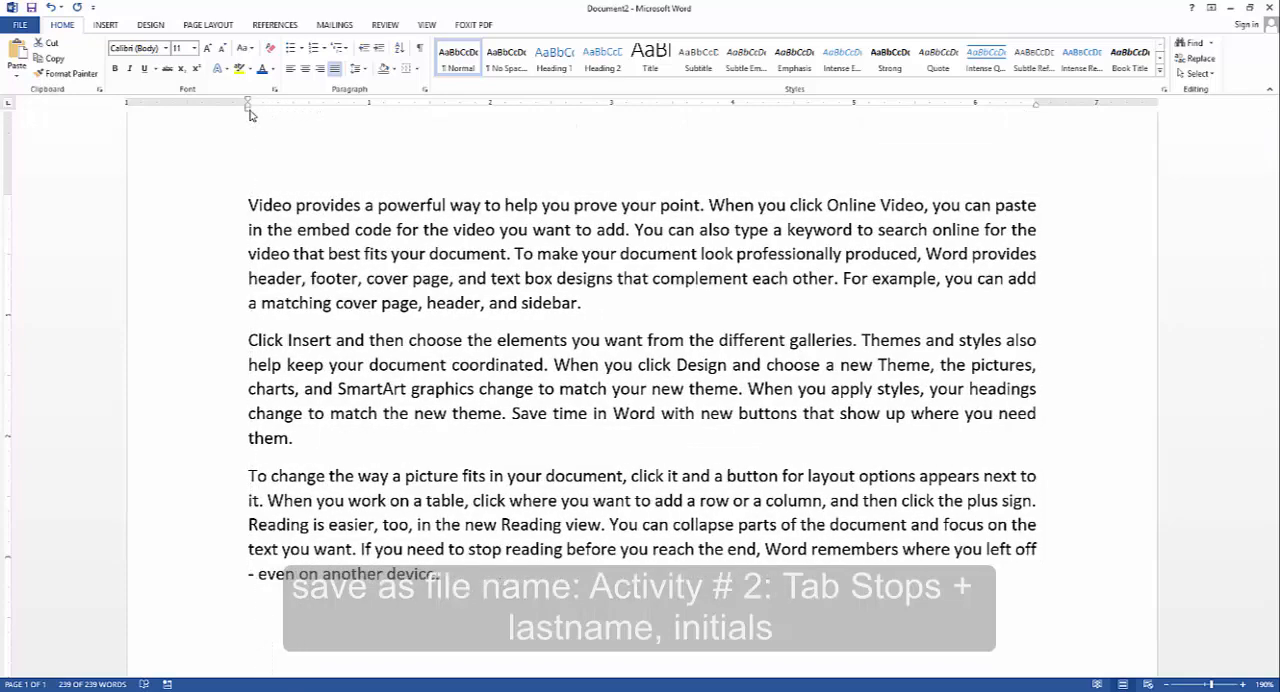
# Check the left and right indentation values in the paragraph settings of the three sample paragraphs
pyautogui.click(424, 89)
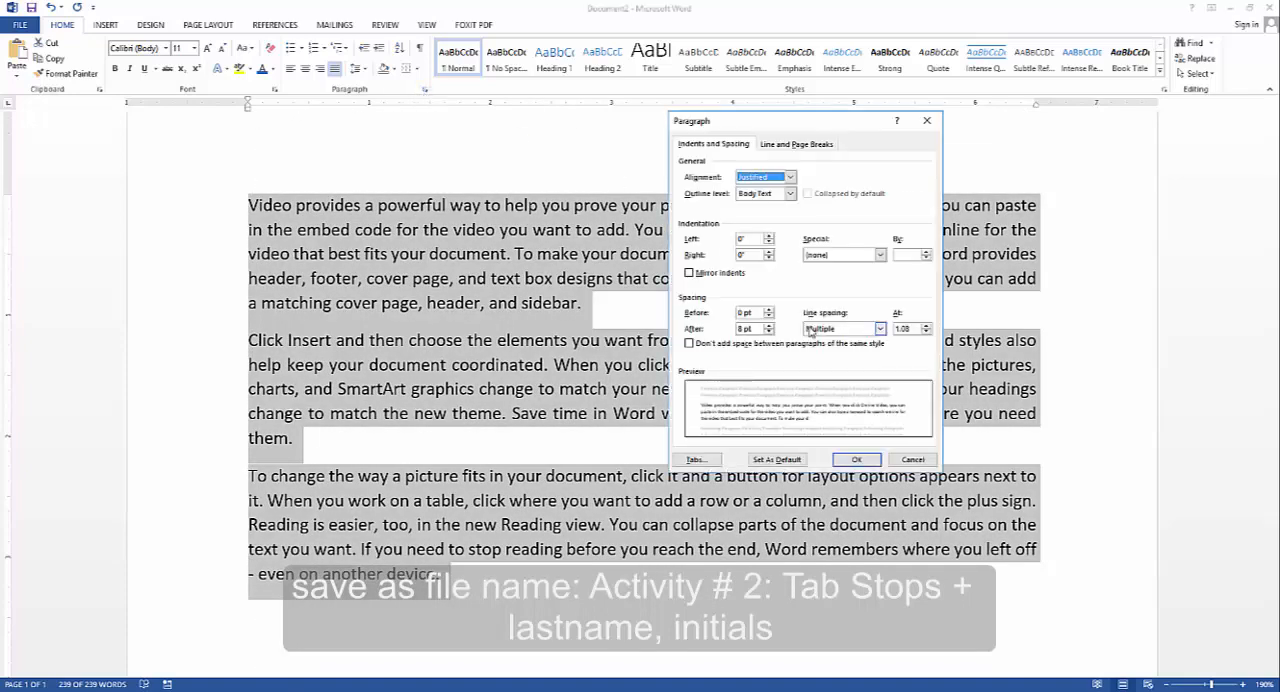
pyautogui.click(750, 238)
pyautogui.click(749, 254)
pyautogui.moveTo(748, 254); pyautogui.dragTo(711, 259)
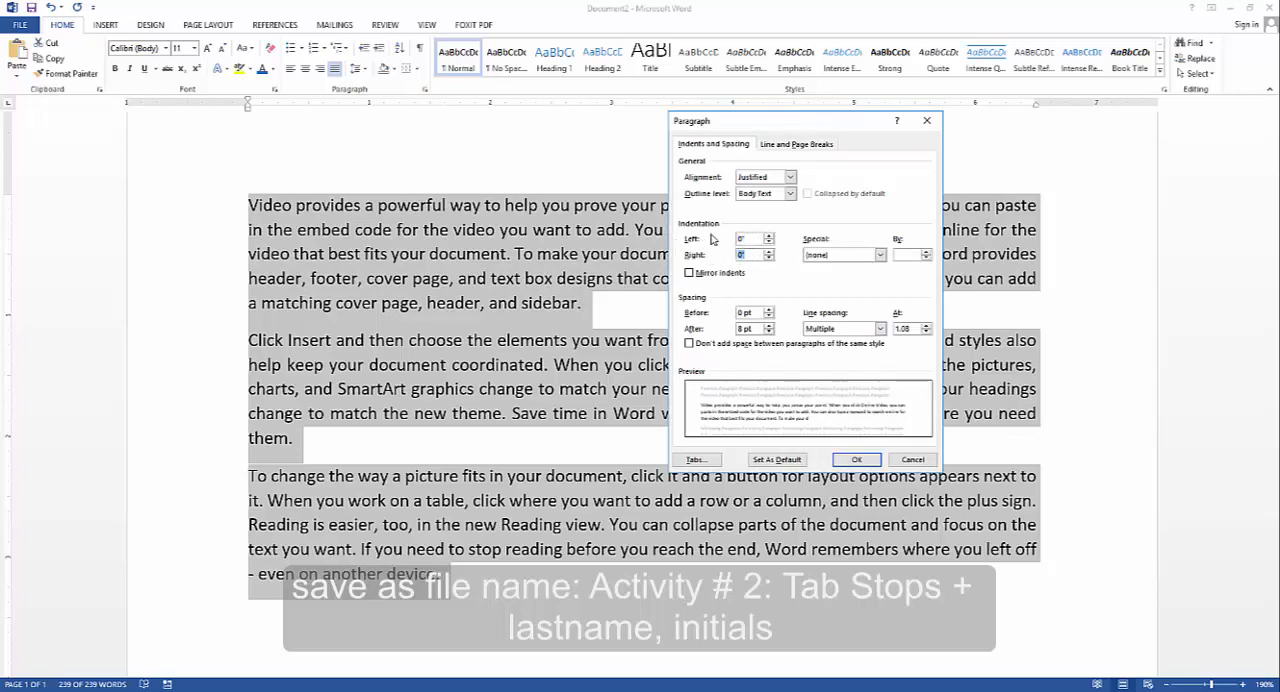
pyautogui.click(857, 459)
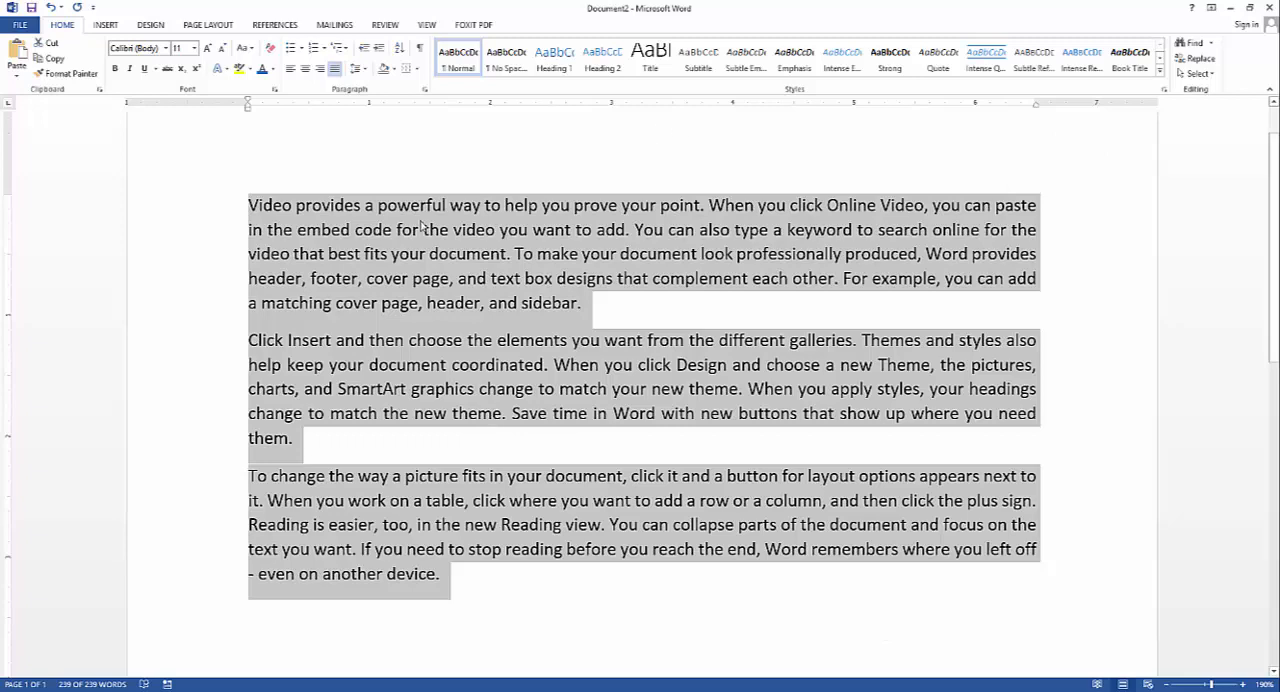
# Reselect all three sample paragraphs, from the end of the last one to the start of the first
pyautogui.click(472, 586)
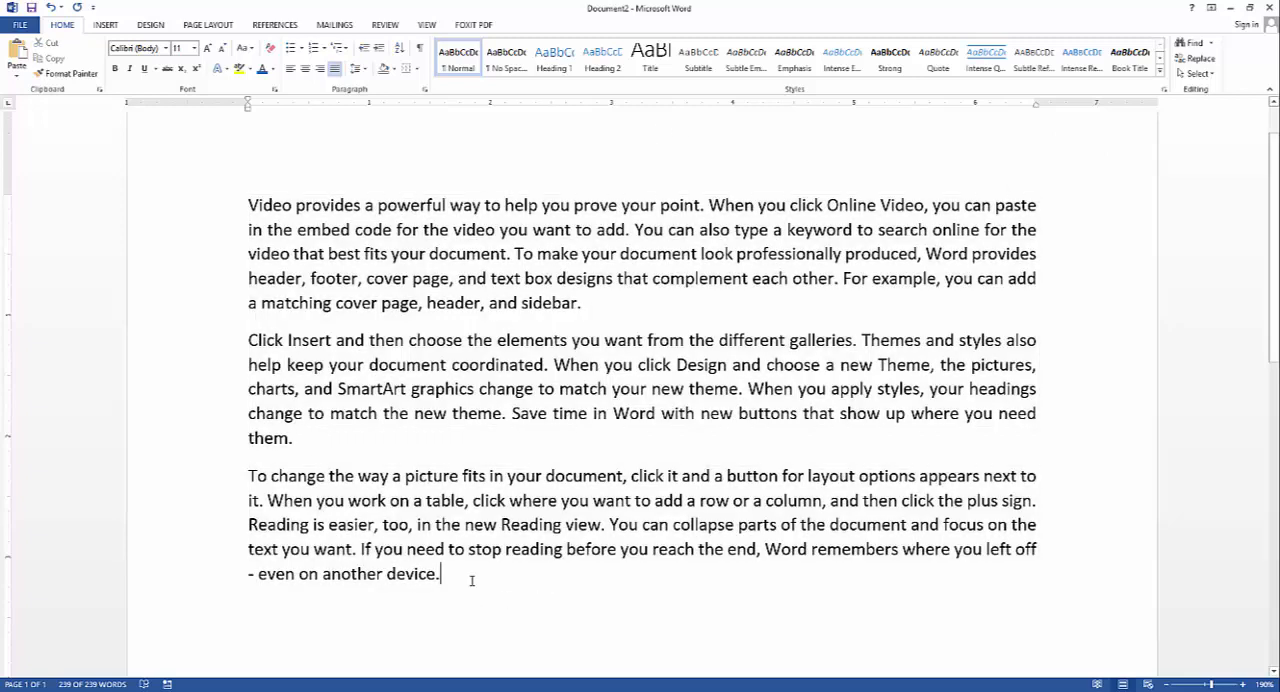
pyautogui.moveTo(497, 586); pyautogui.dragTo(206, 217)
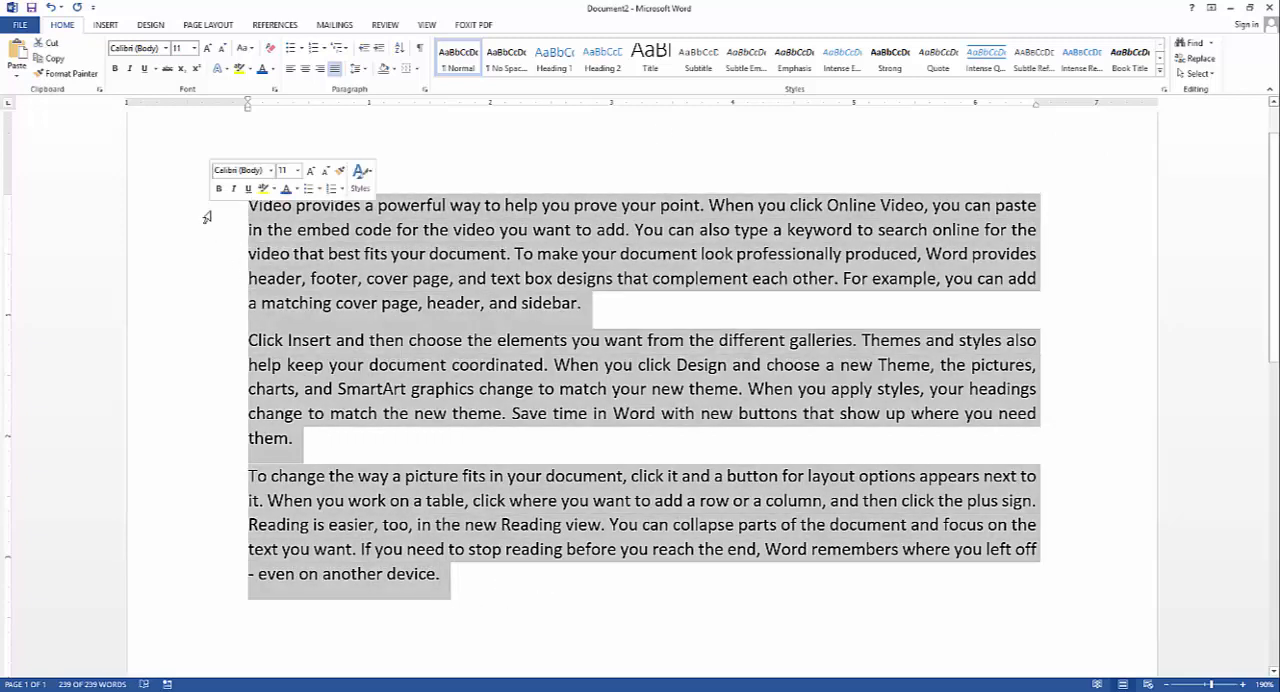